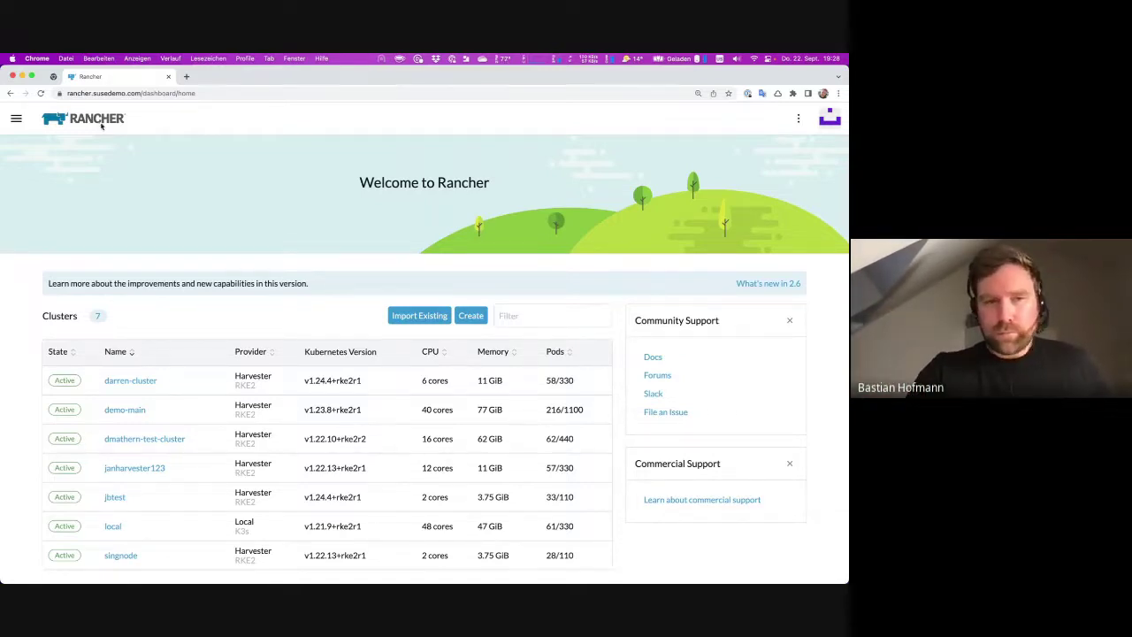
# Open the demo-main cluster and examine its node list, including roles and the Kubernetes version of the first control plane node
pyautogui.click(128, 411)
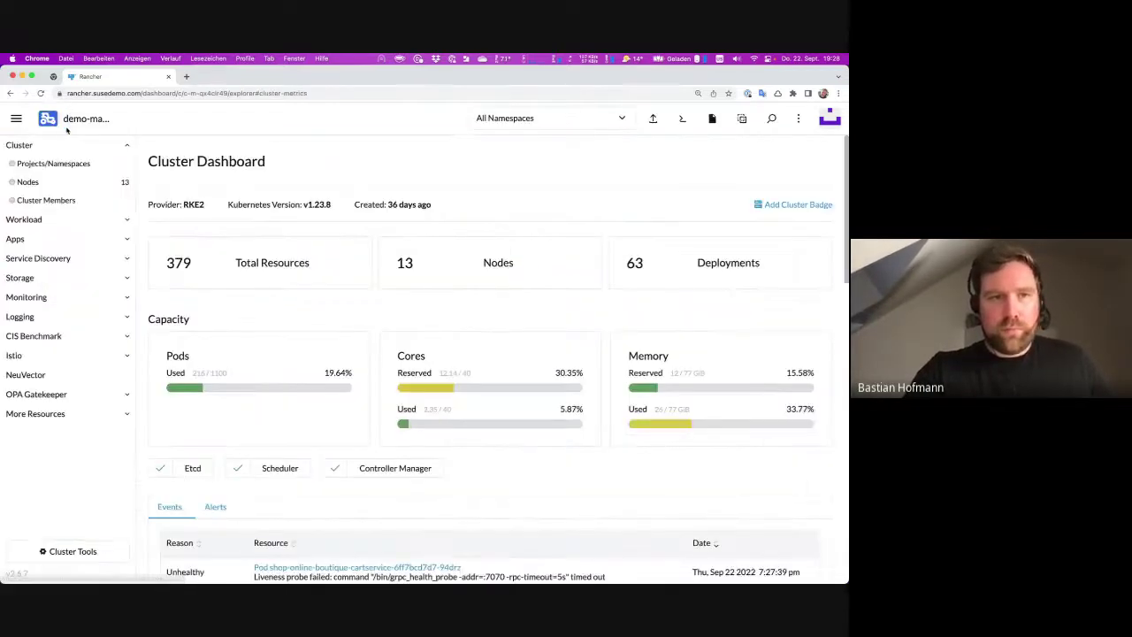
pyautogui.click(68, 185)
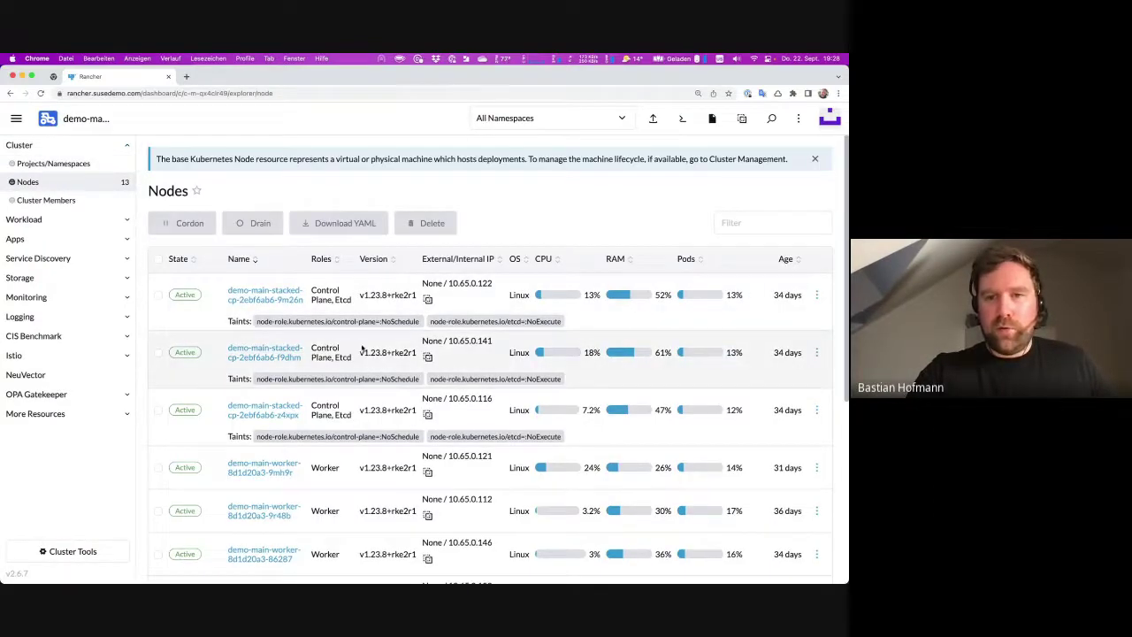
pyautogui.scroll(-3, 459, 354)
pyautogui.scroll(2, 523, 364)
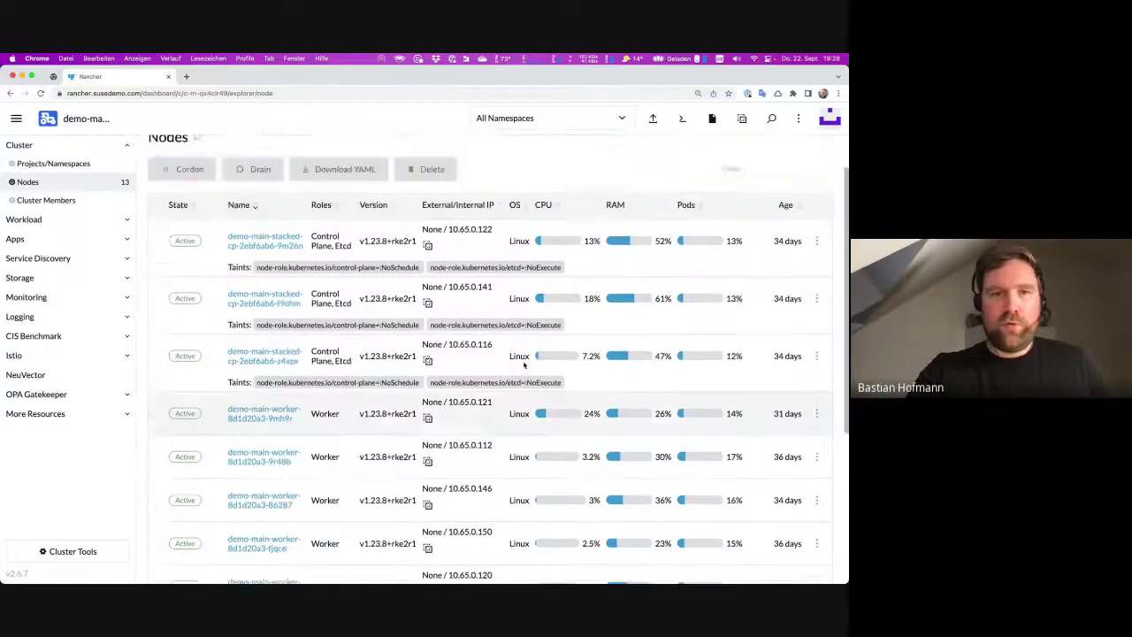
pyautogui.scroll(2, 523, 365)
pyautogui.moveTo(359, 294); pyautogui.dragTo(416, 296)
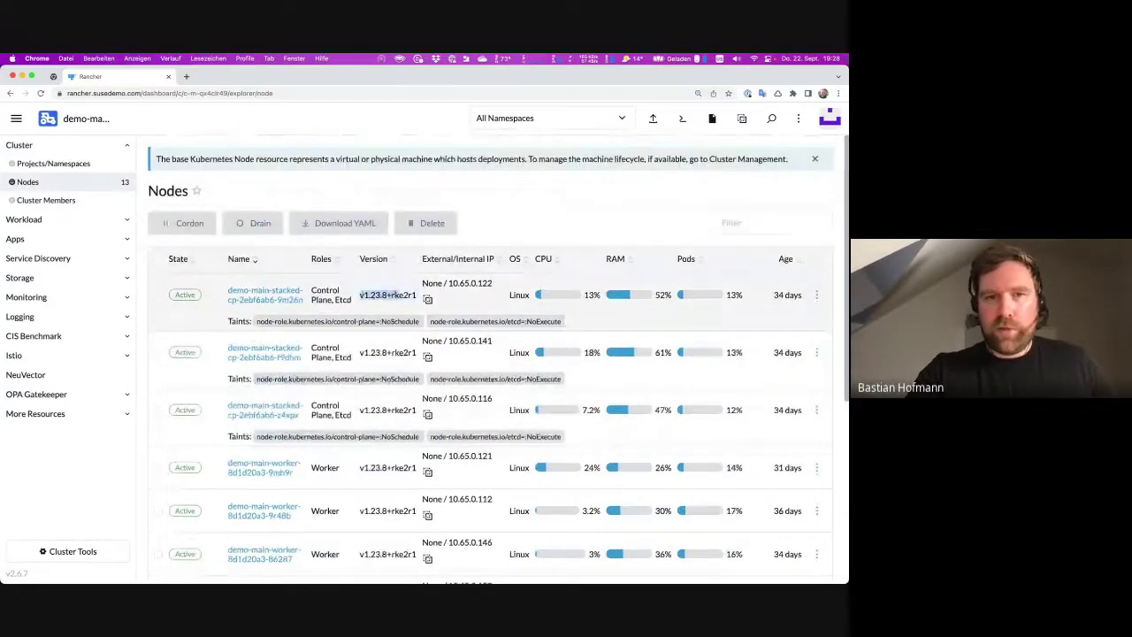
pyautogui.click(387, 295)
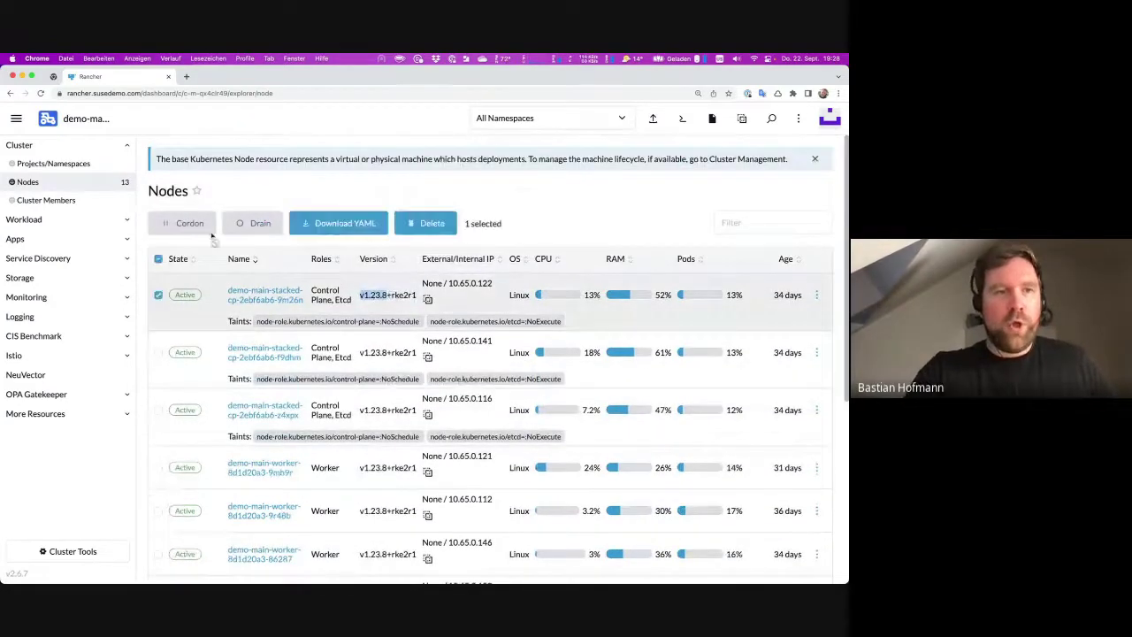
# List the cluster's deployments, limit them to the shop namespace, and look over the online boutique services
pyautogui.click(126, 240)
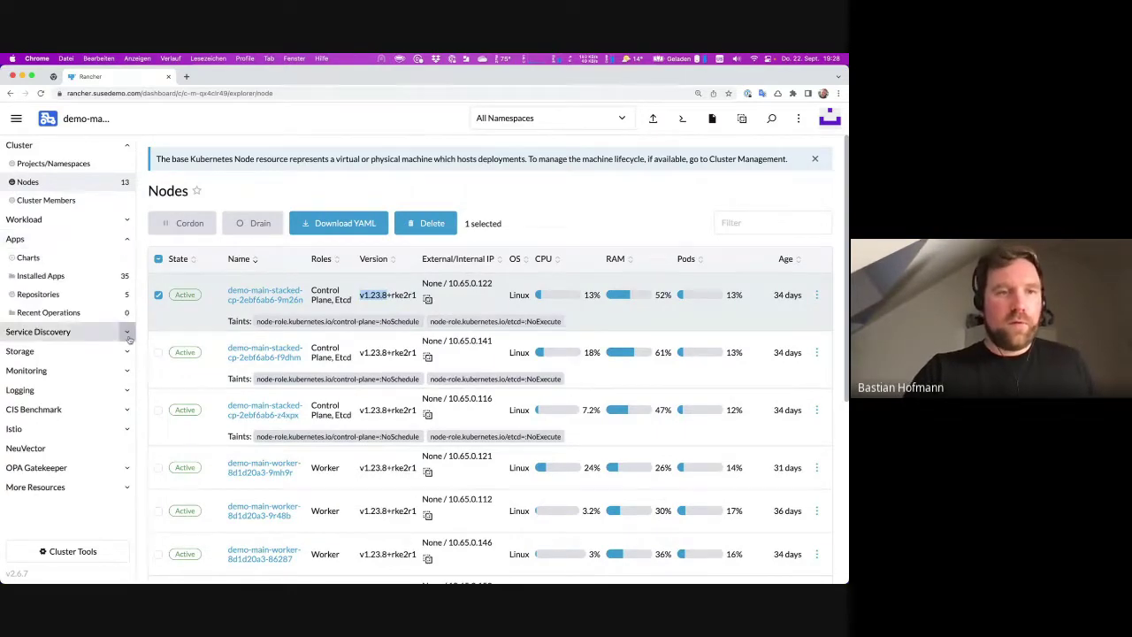
pyautogui.click(126, 221)
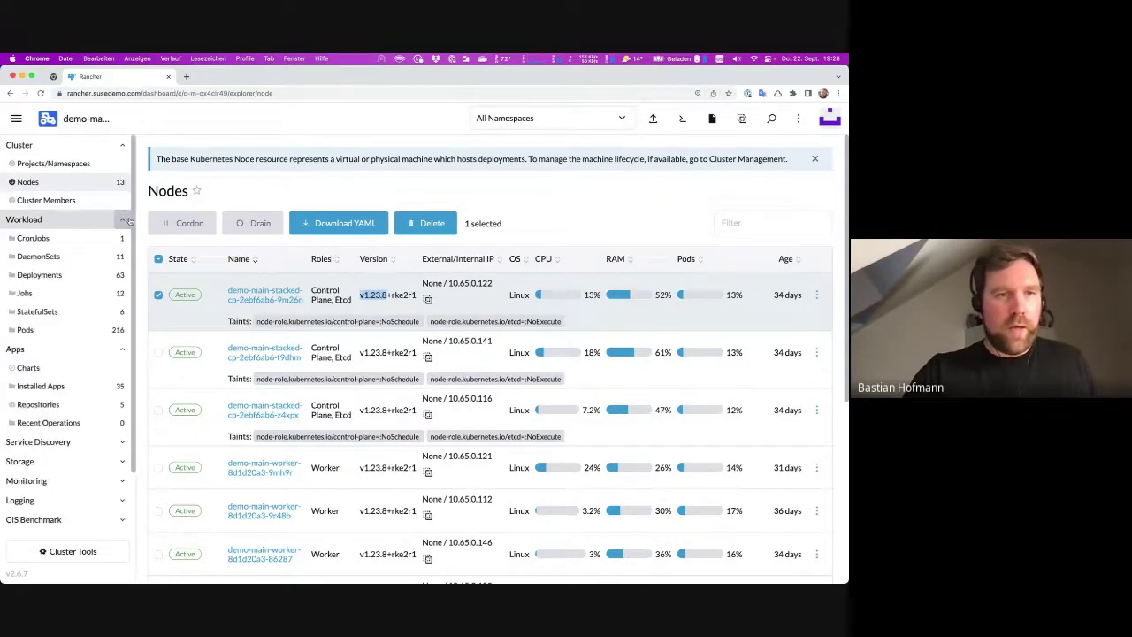
pyautogui.click(75, 277)
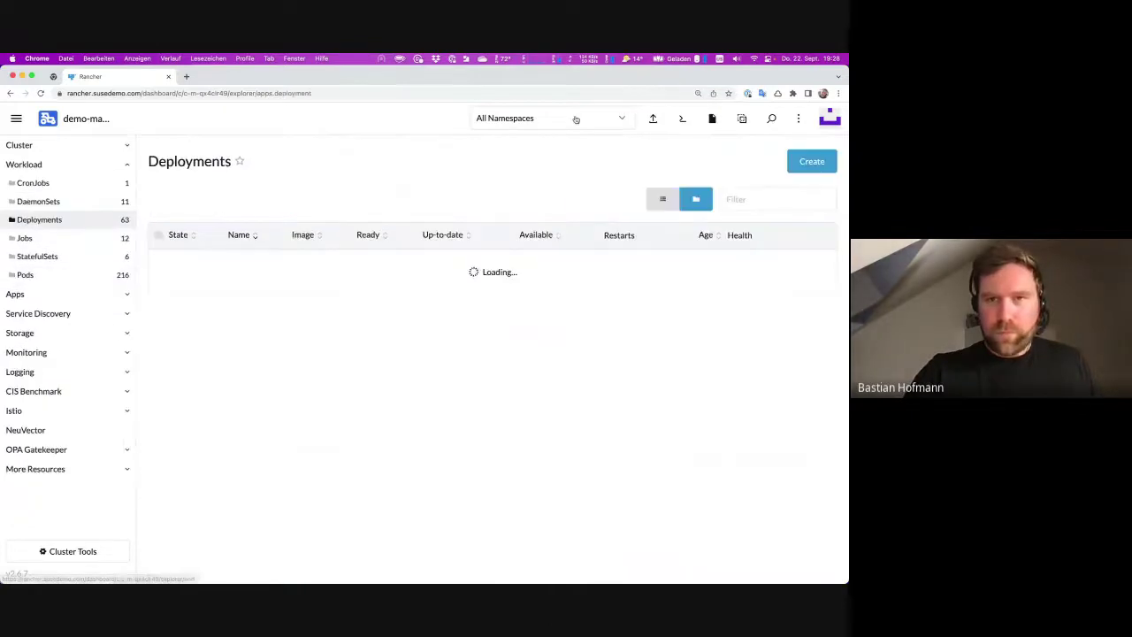
pyautogui.click(570, 121)
pyautogui.write('shop')
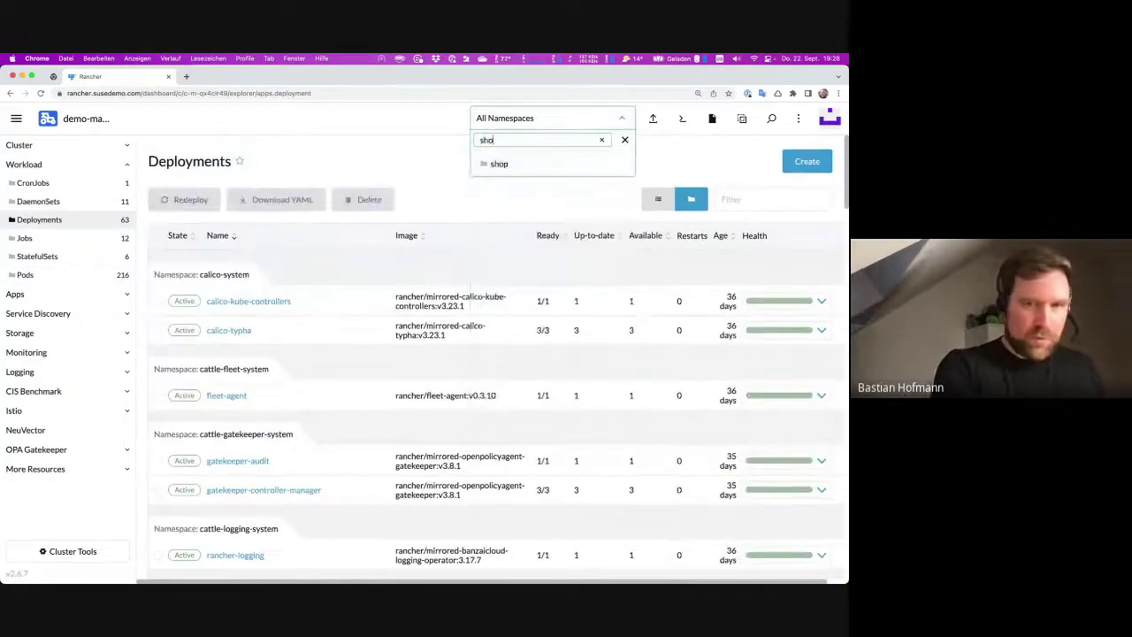
pyautogui.click(496, 166)
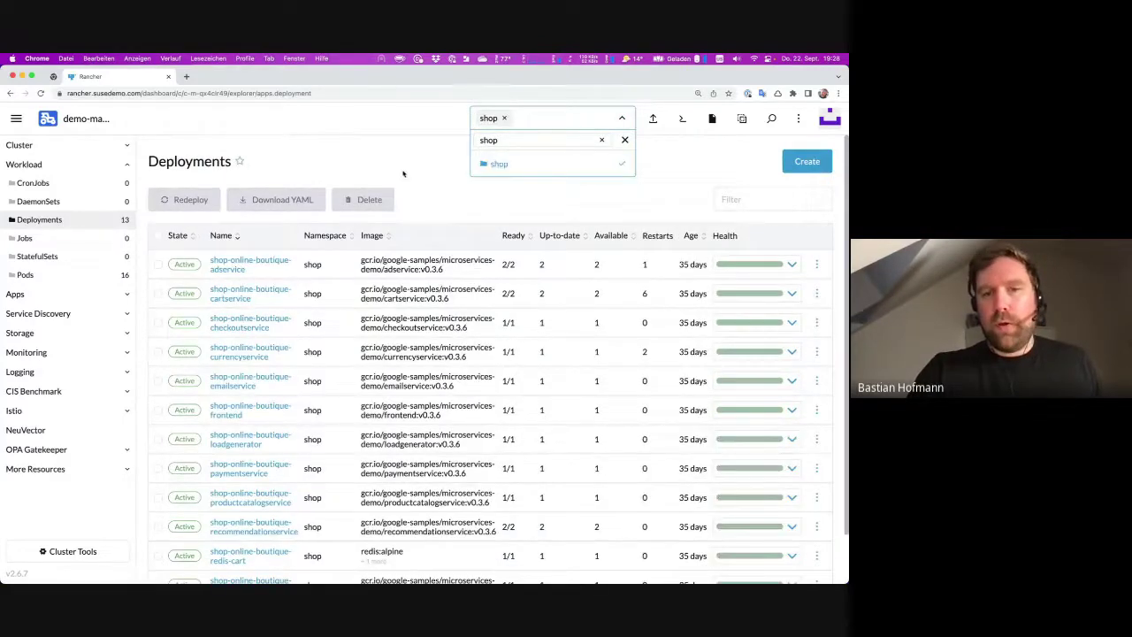
pyautogui.click(432, 228)
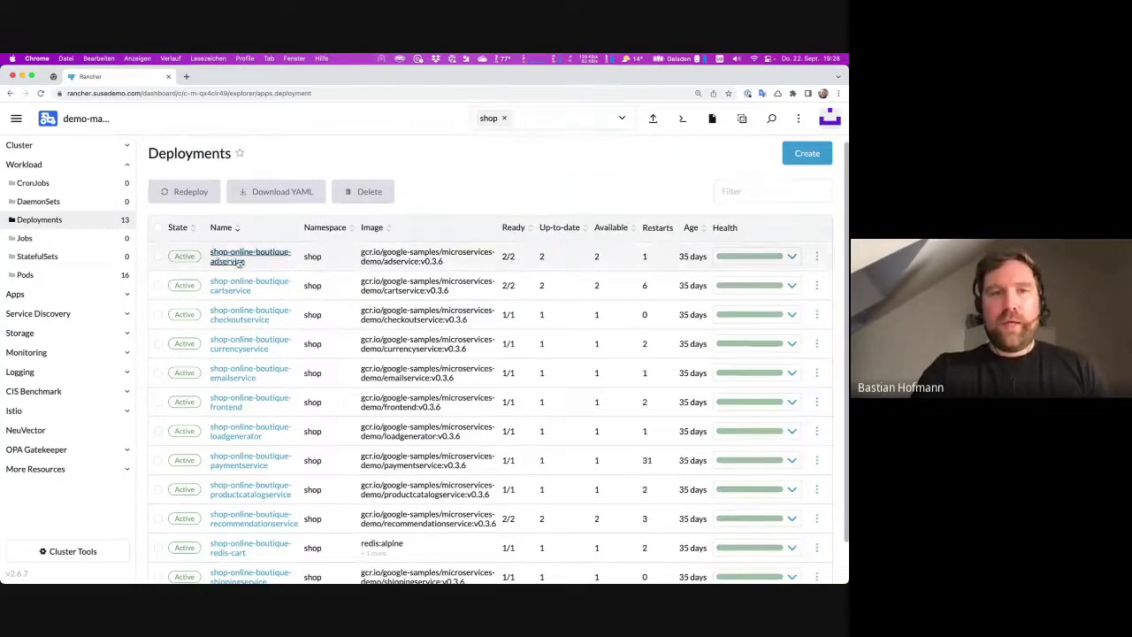
pyautogui.scroll(-2, 248, 247)
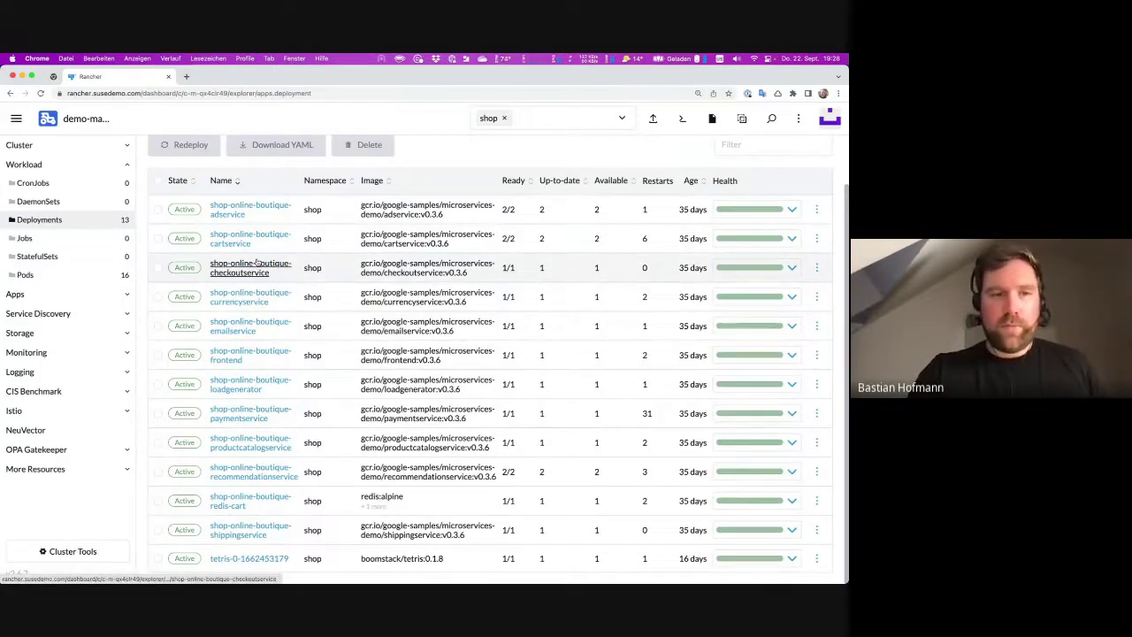
# Open the online shop website through the target address of the shop-online-boutique ingress
pyautogui.click(124, 315)
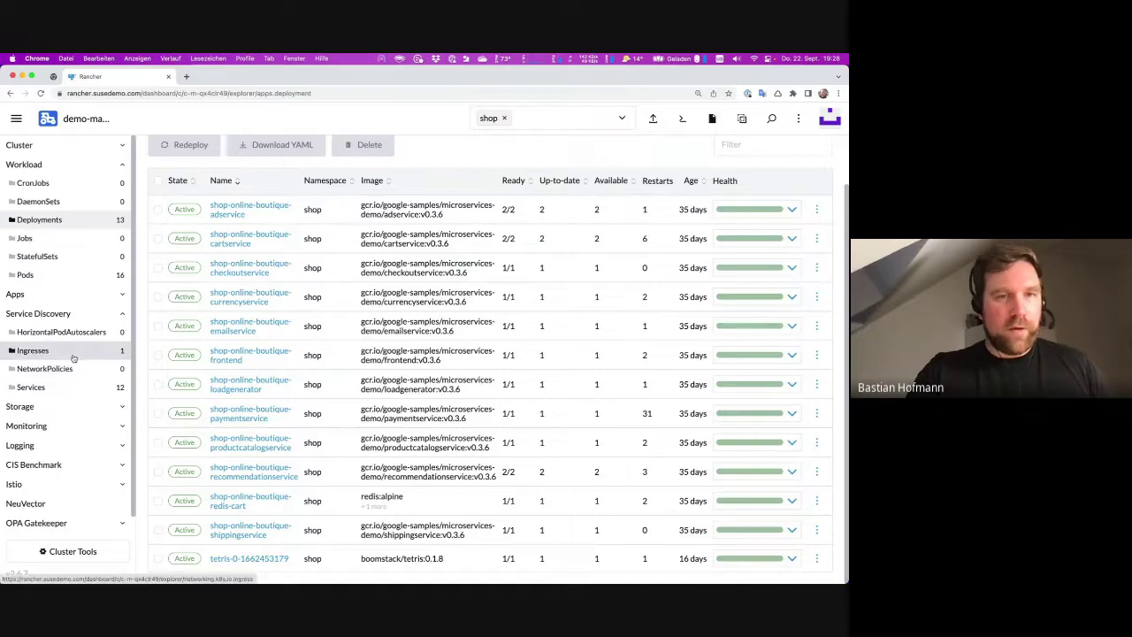
pyautogui.click(73, 354)
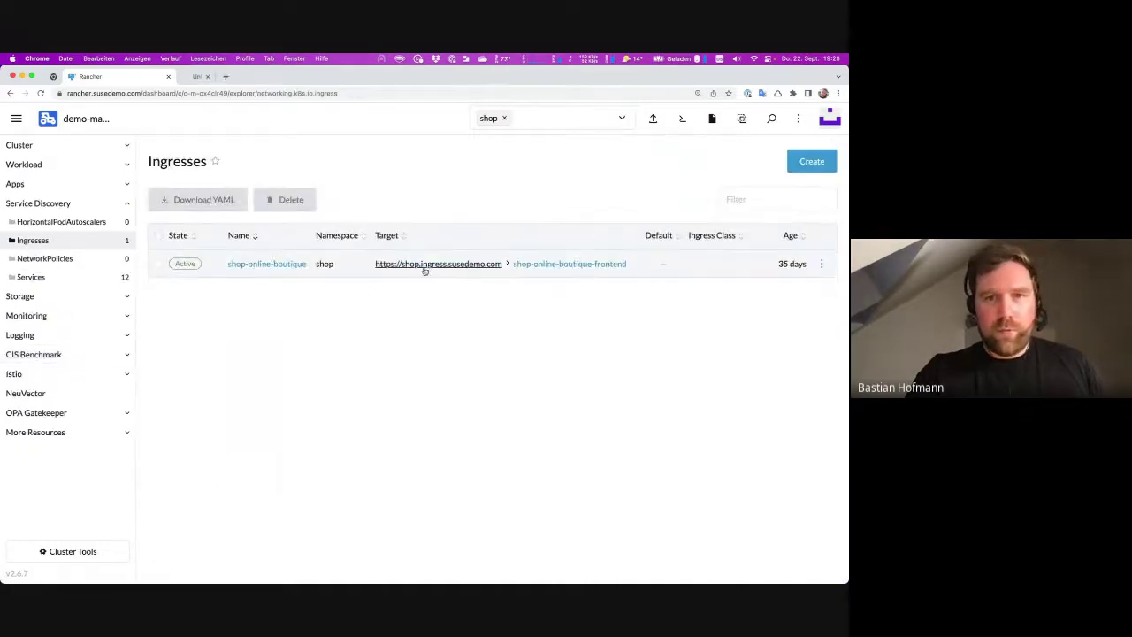
pyautogui.click(422, 266)
pyautogui.click(191, 76)
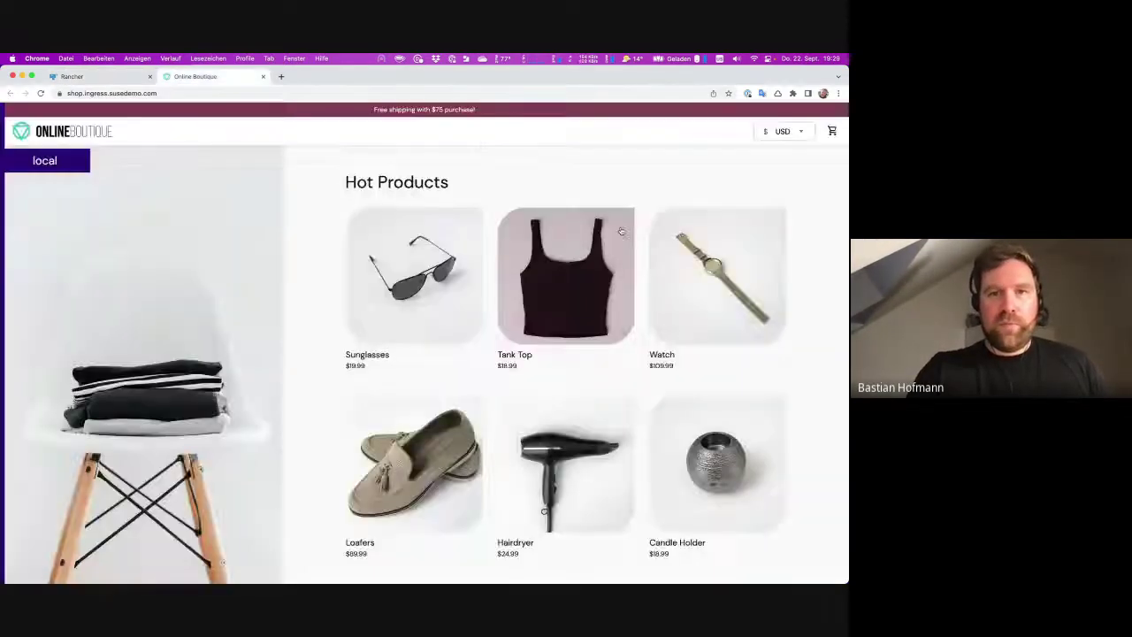
# Order one Tank Top with the prefilled shipping and payment details, and return to the shop's product overview
pyautogui.click(576, 312)
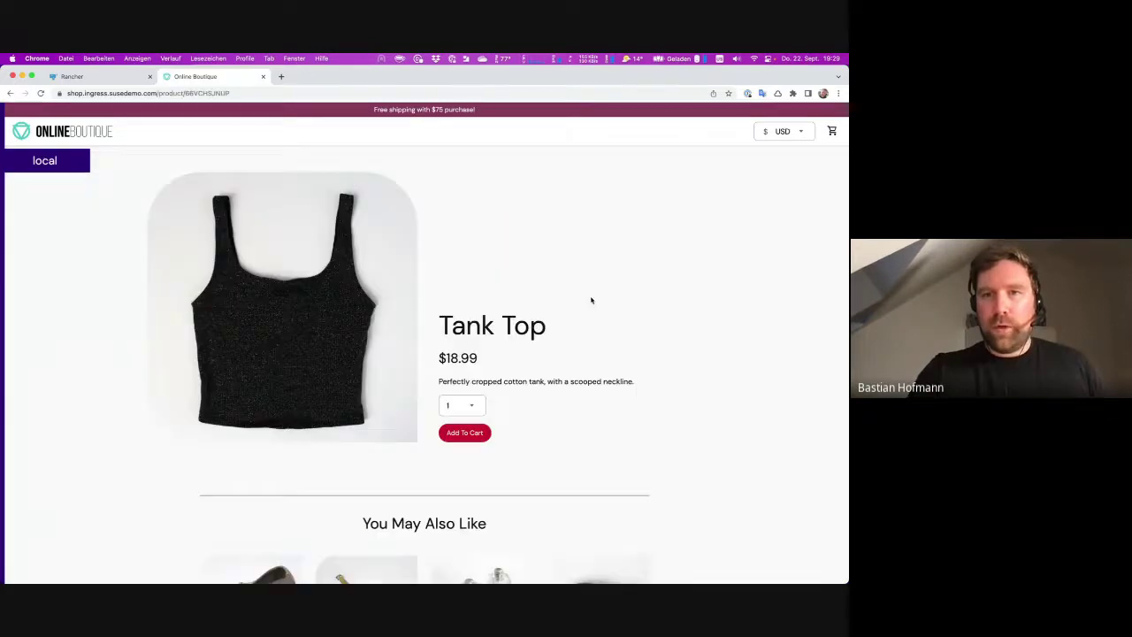
pyautogui.click(466, 433)
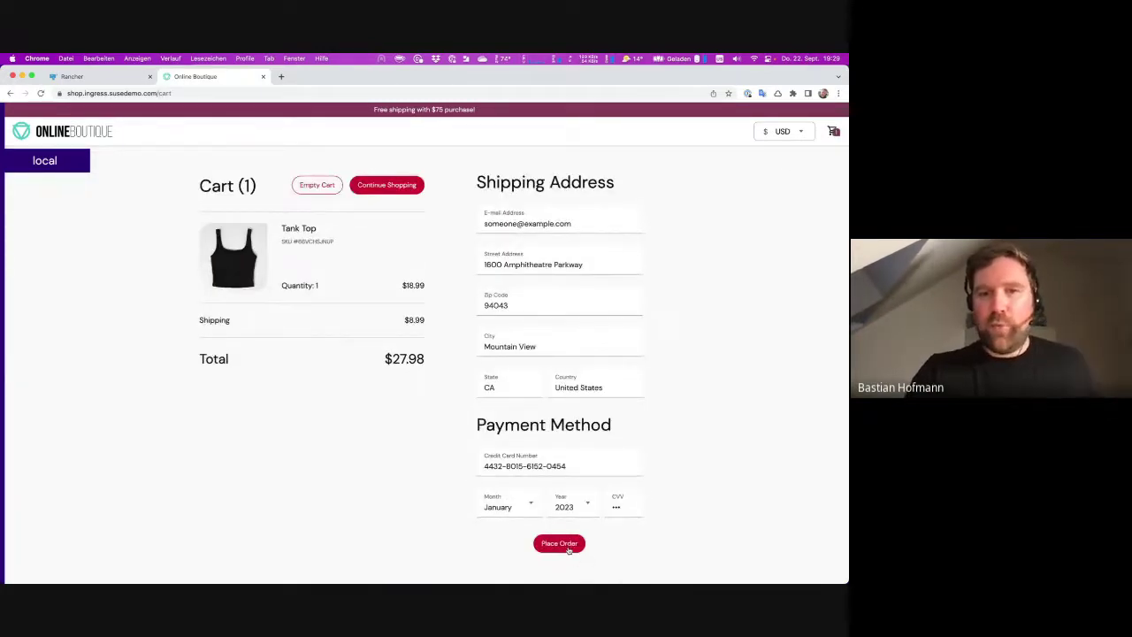
pyautogui.click(568, 541)
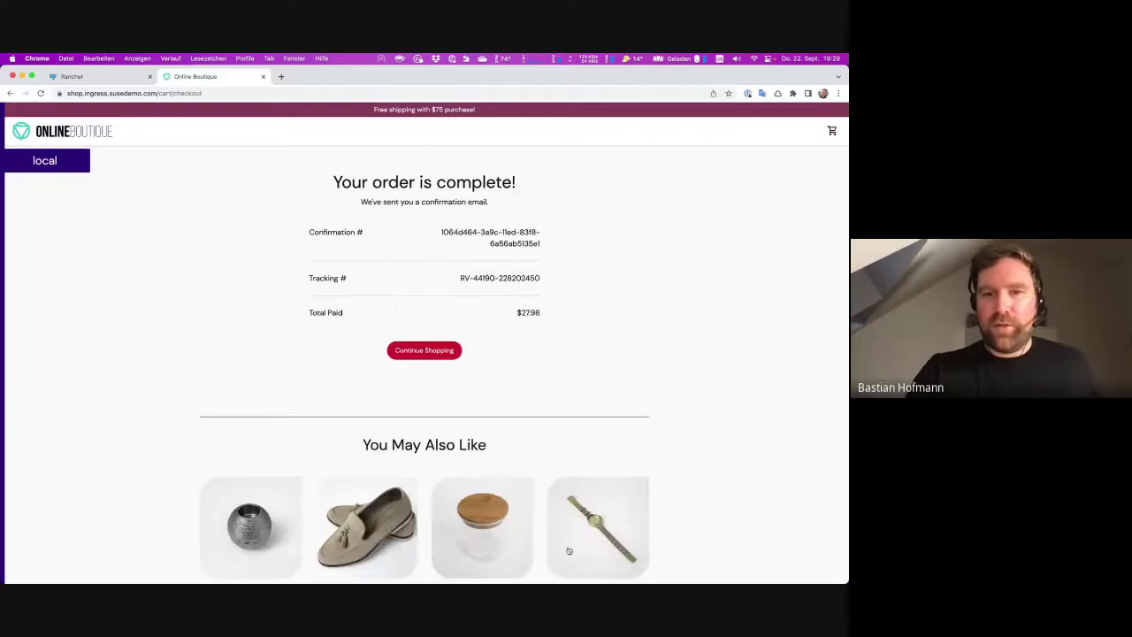
pyautogui.click(426, 351)
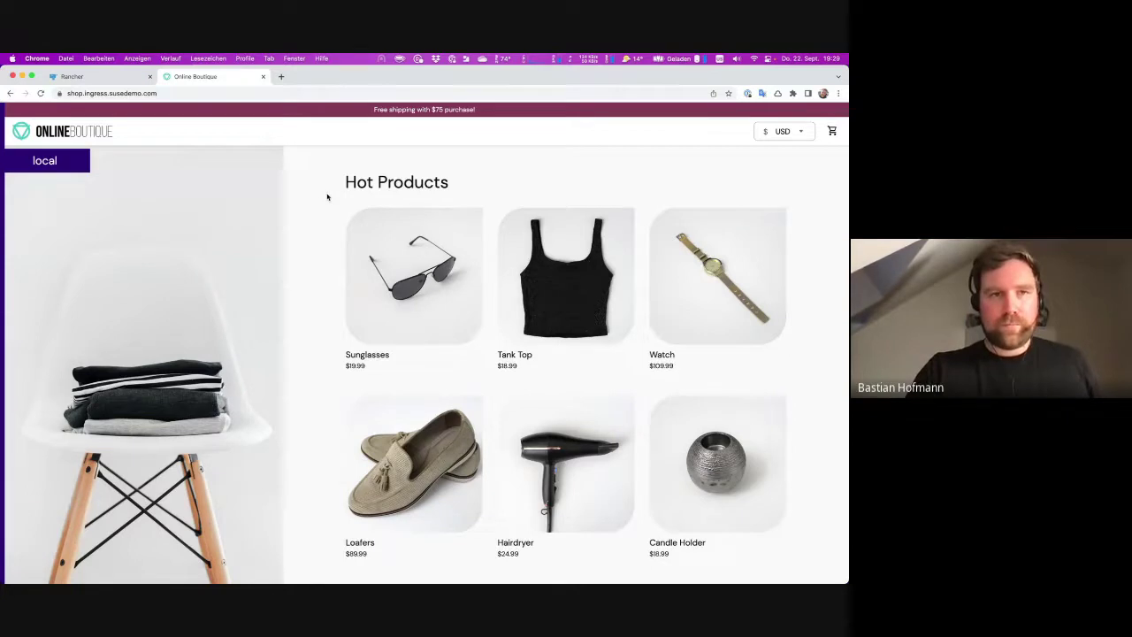
# Switch back to Rancher, check the available app charts, and open the cluster's NeuVector dashboard without the password notice
pyautogui.click(89, 79)
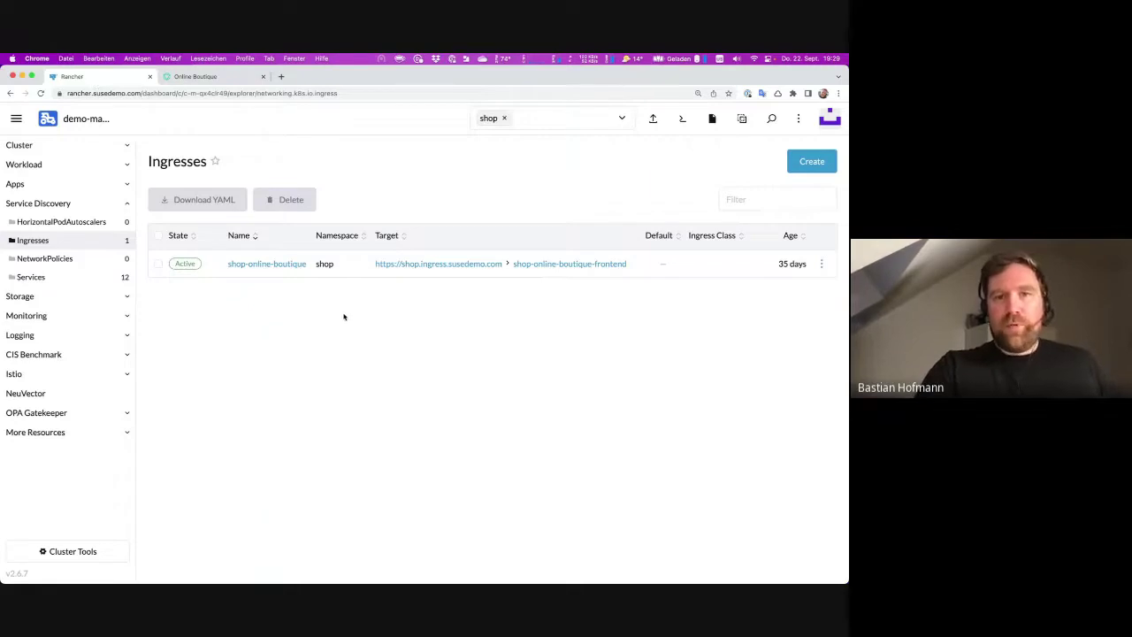
pyautogui.click(98, 192)
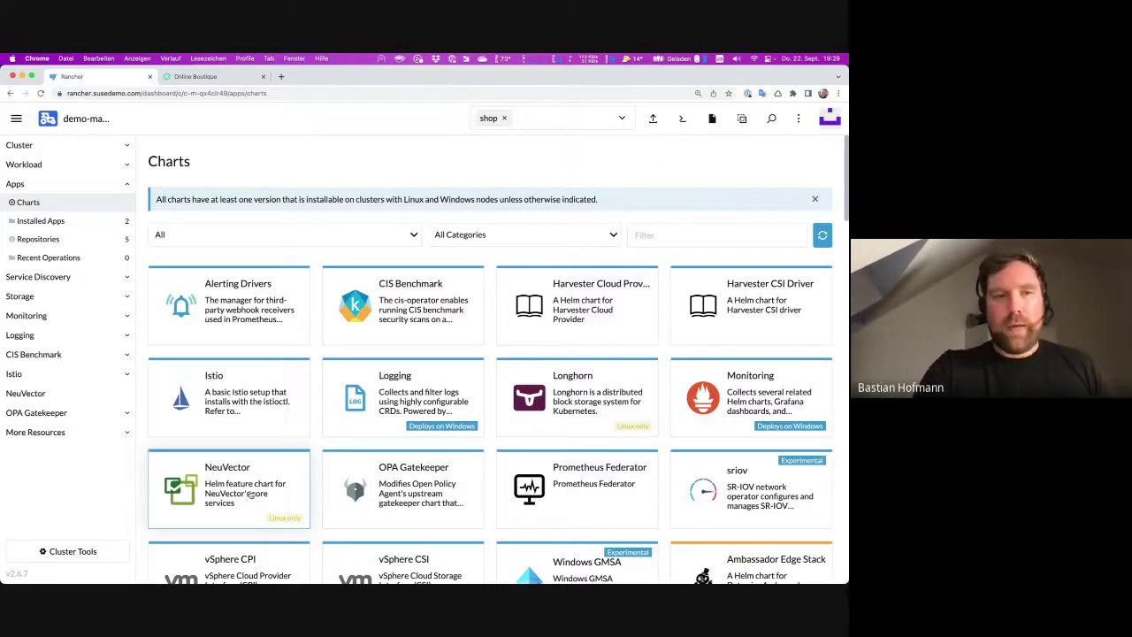
pyautogui.click(46, 396)
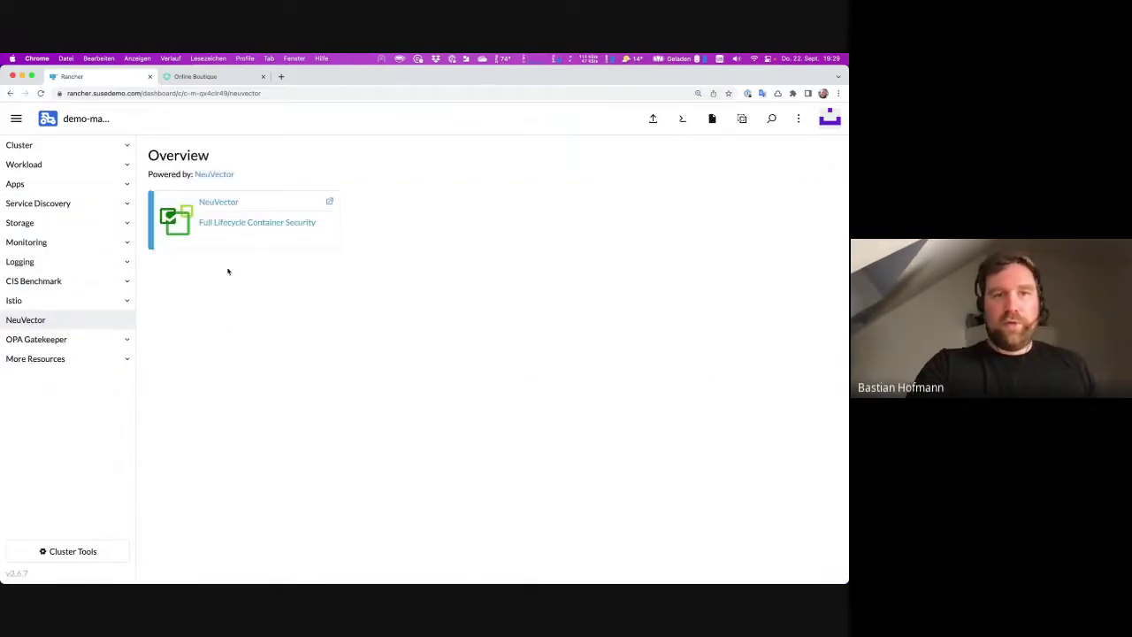
pyautogui.click(248, 243)
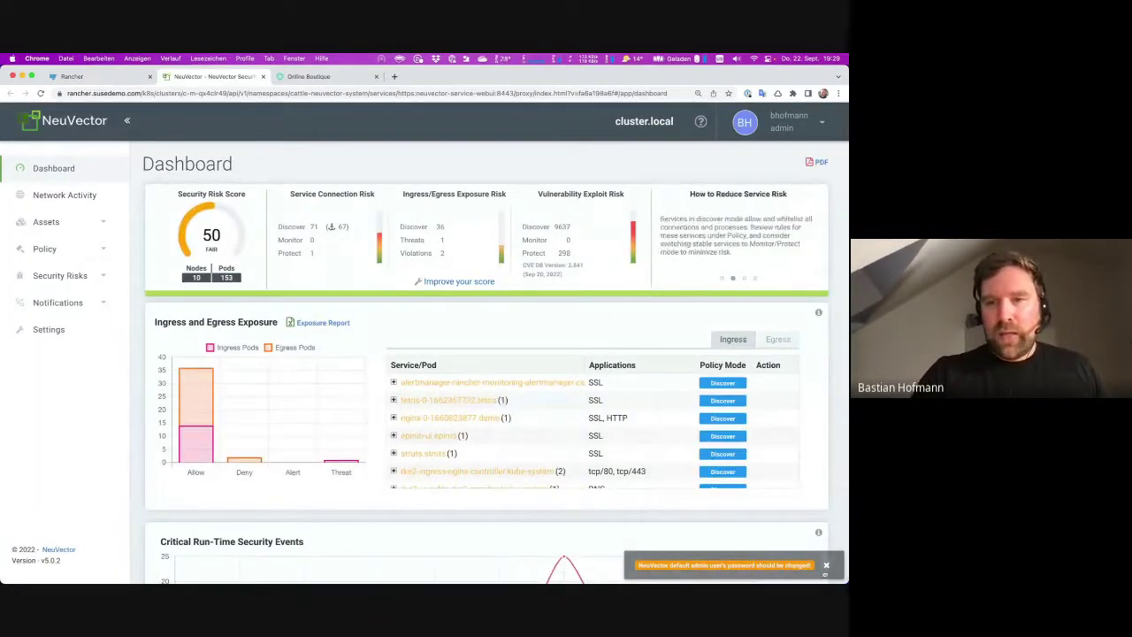
pyautogui.click(825, 567)
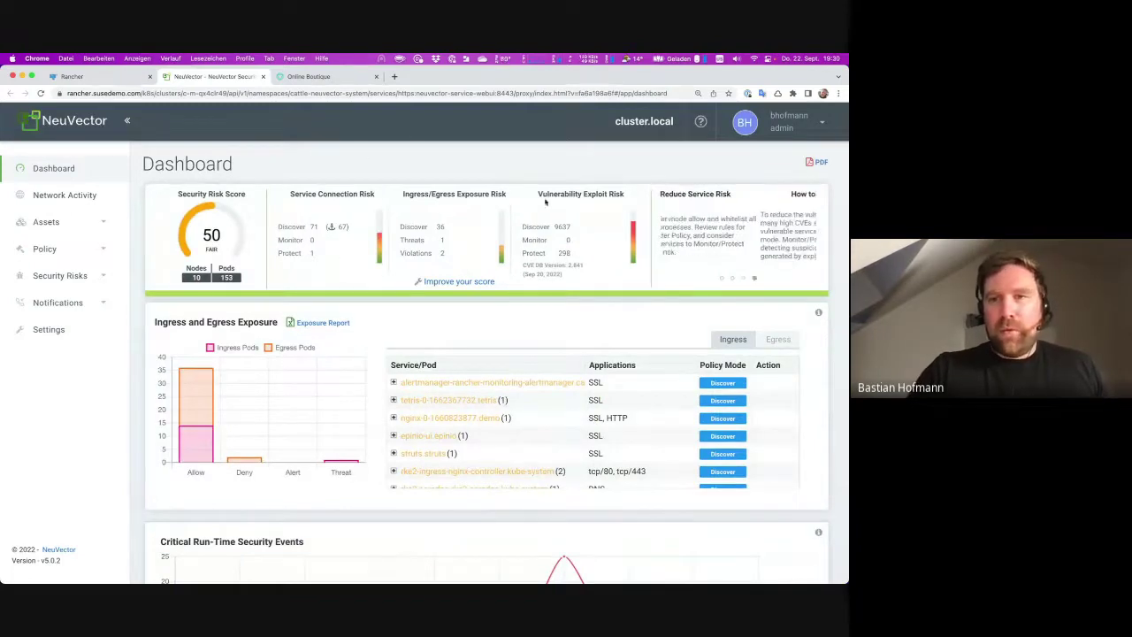
# Review the security risk scores on the NeuVector dashboard and check the vulnerability scan of the Kubernetes platform
pyautogui.moveTo(563, 227)
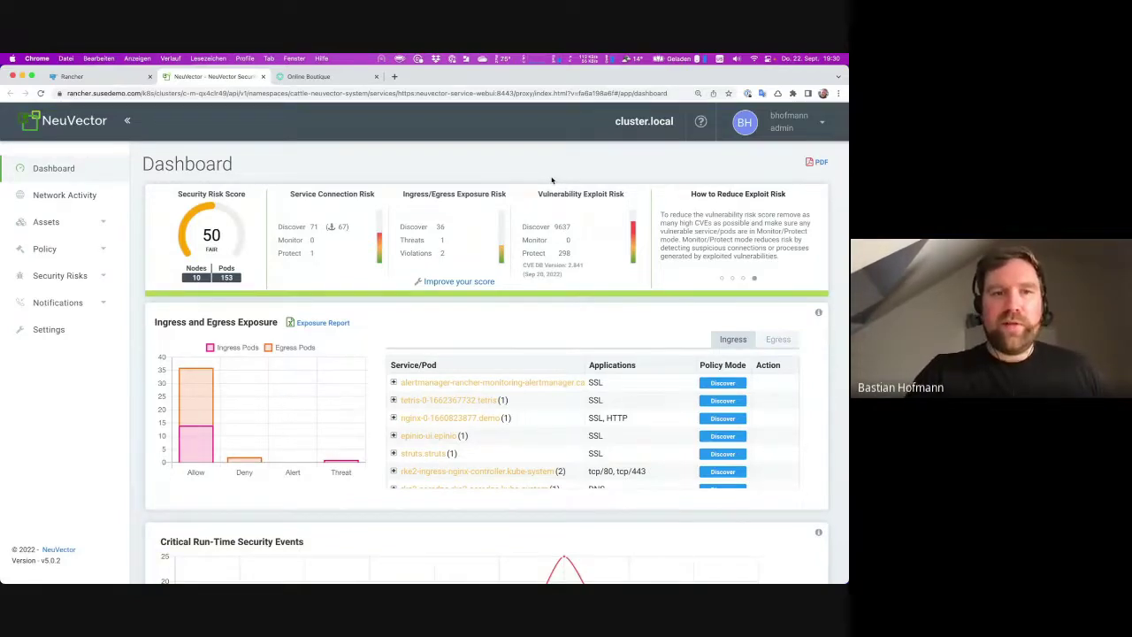
pyautogui.moveTo(183, 226)
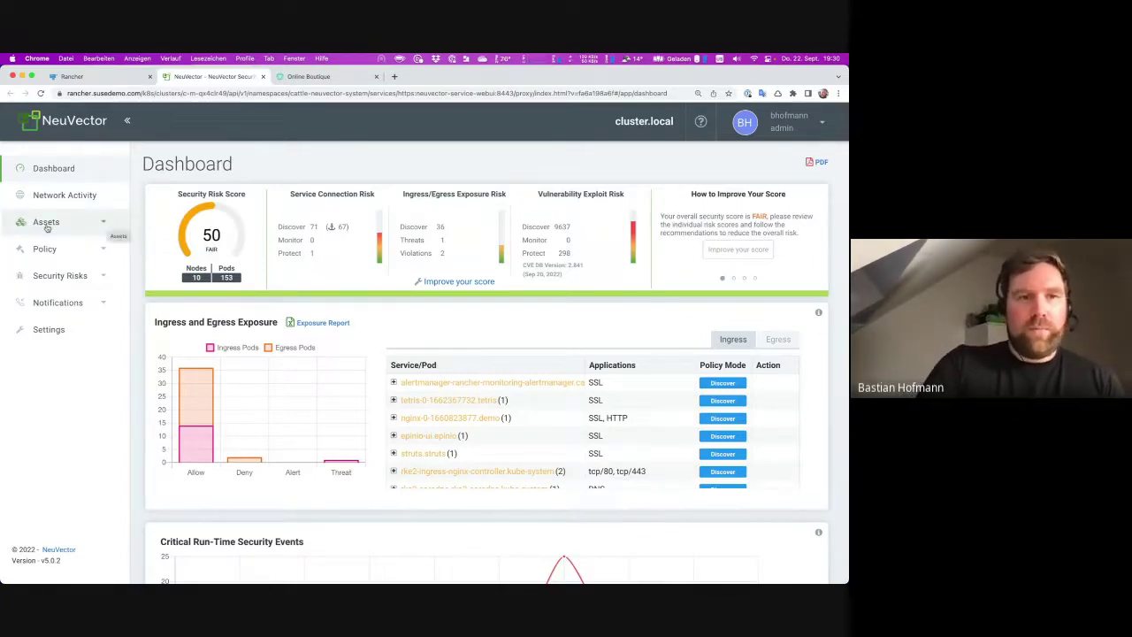
pyautogui.click(103, 223)
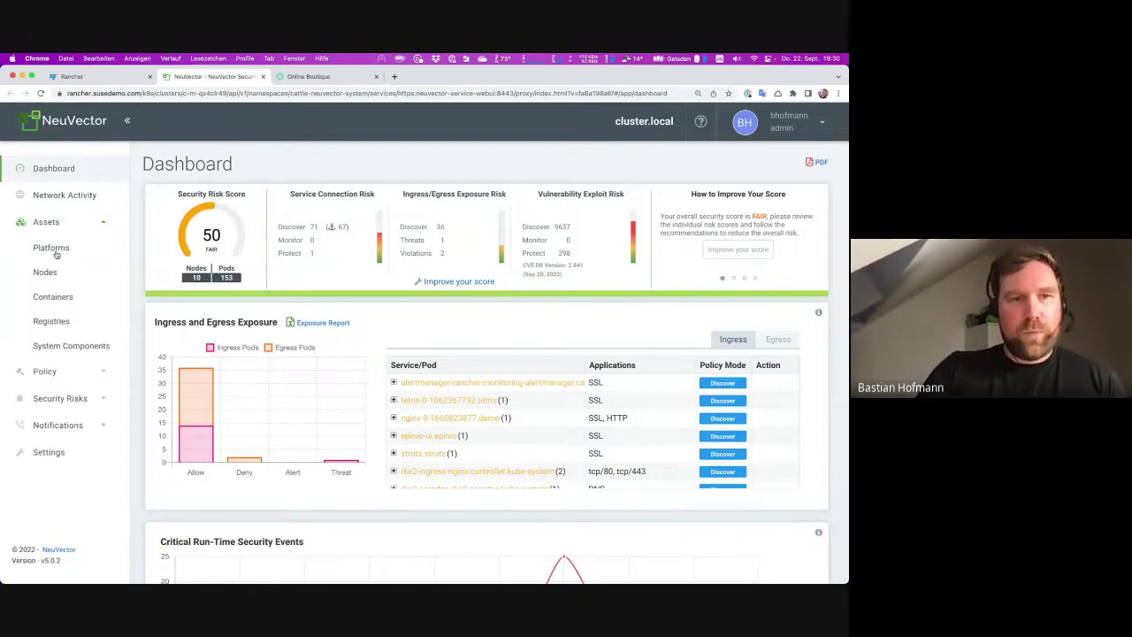
pyautogui.click(55, 250)
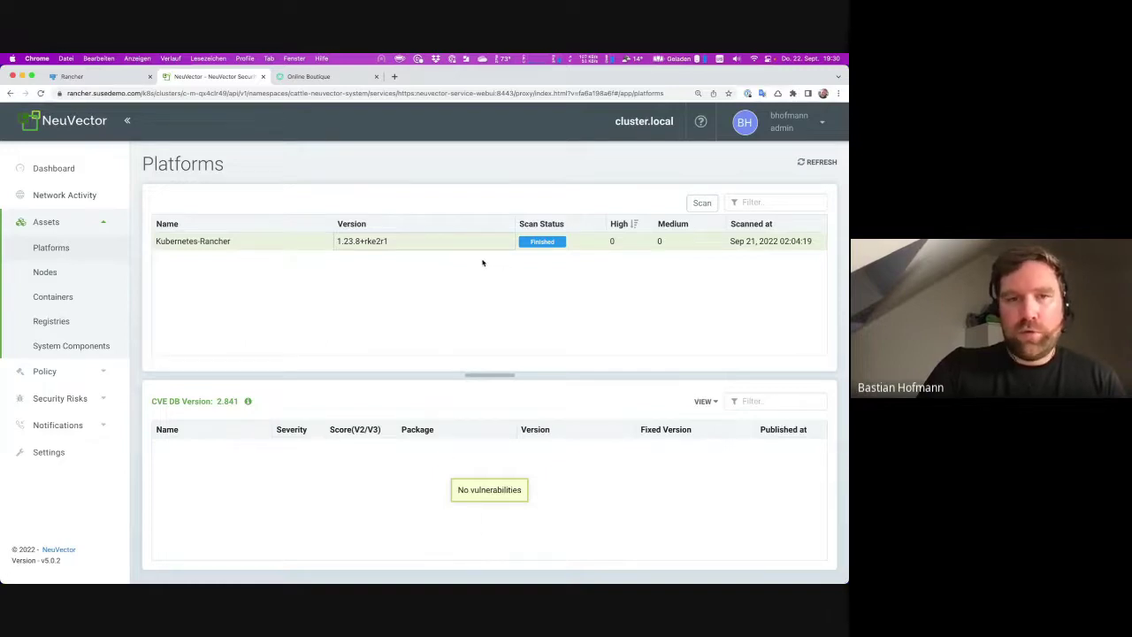
# Open the scanned nodes in the assets and check the first worker node's vulnerabilities and compliance results
pyautogui.click(72, 277)
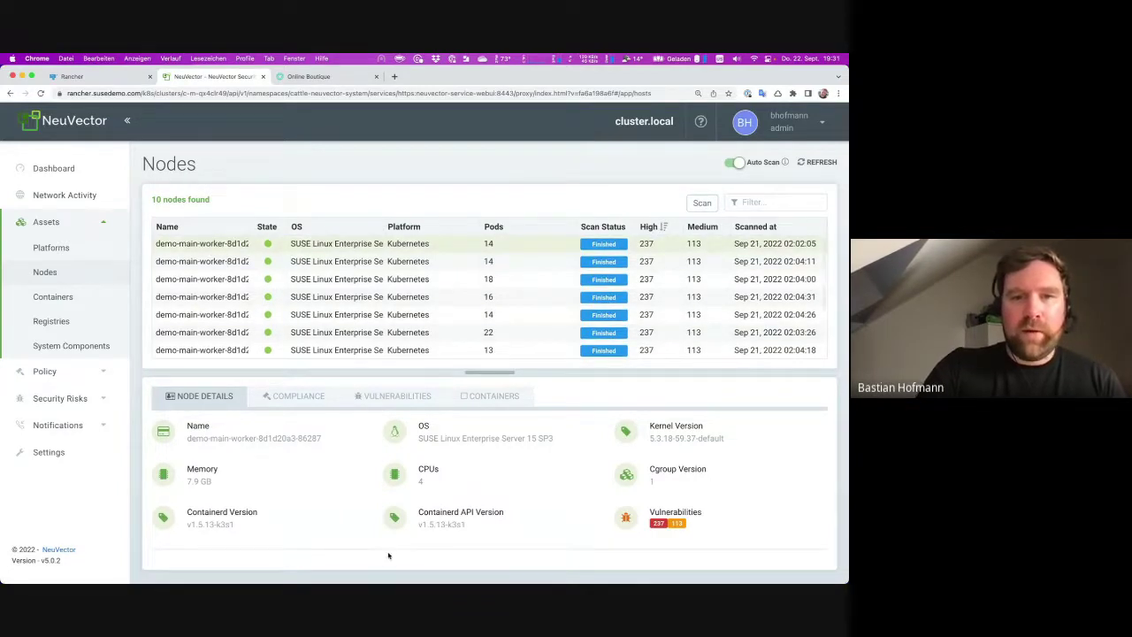
pyautogui.click(397, 396)
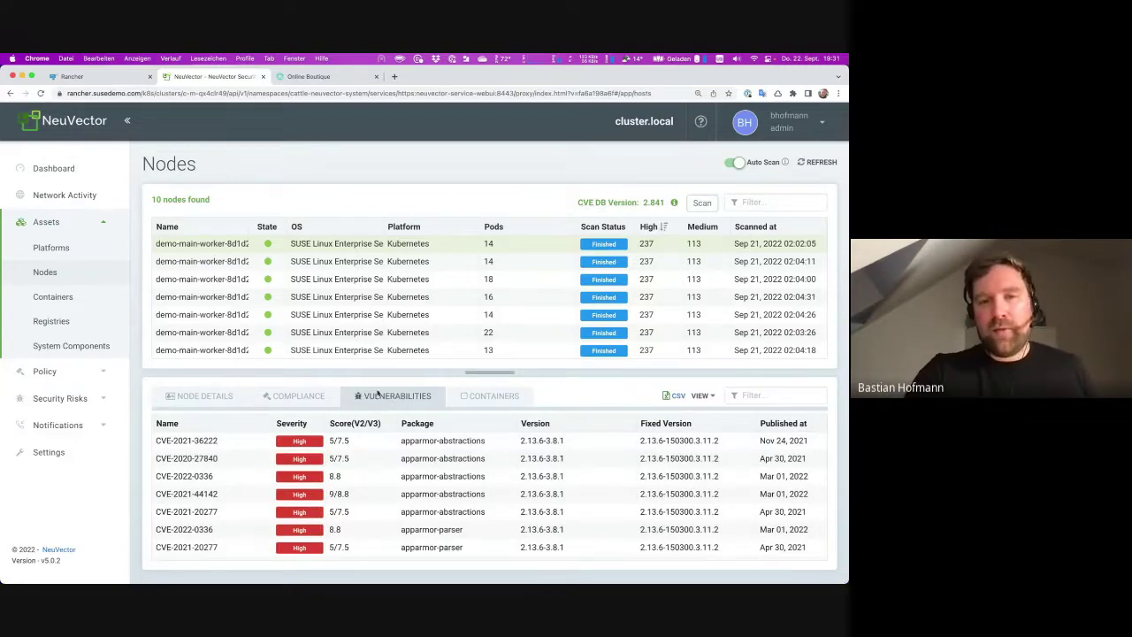
pyautogui.click(326, 399)
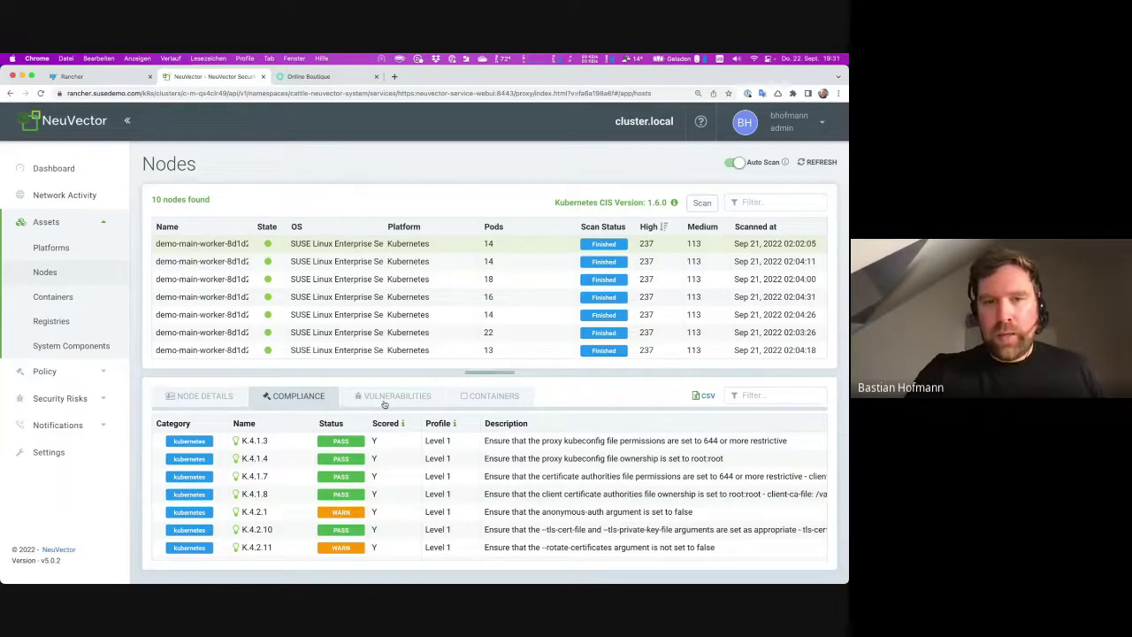
# Read through the first worker node's vulnerability list, comparing severity, affected packages, and installed and fixed versions
pyautogui.click(385, 400)
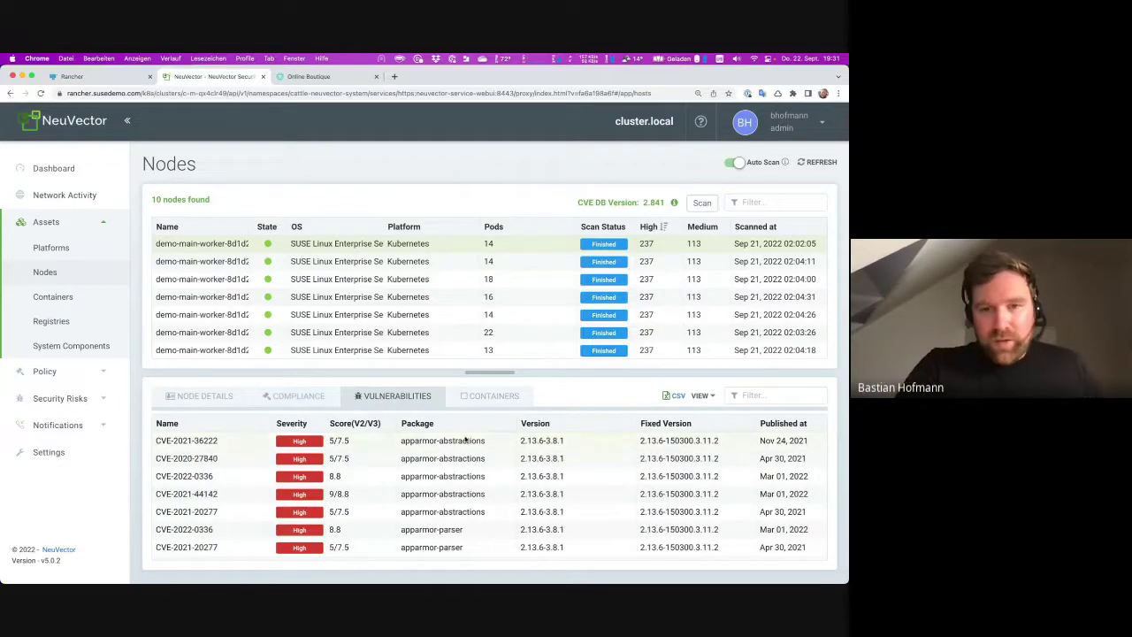
pyautogui.scroll(-1, 469, 485)
pyautogui.scroll(-10, 454, 528)
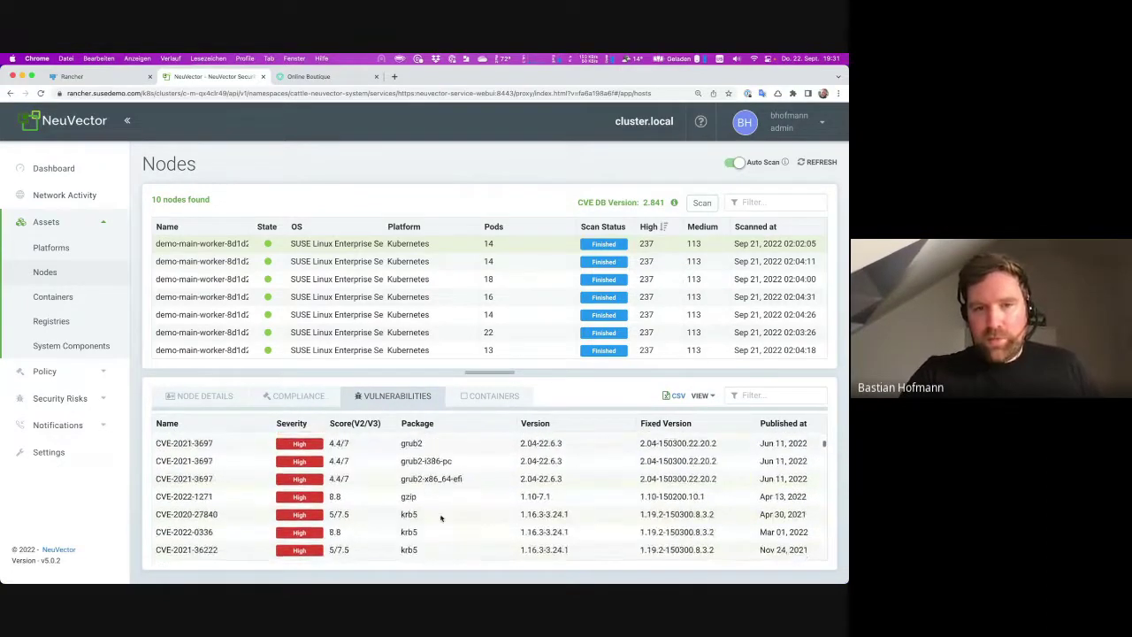
pyautogui.scroll(-10, 436, 519)
pyautogui.scroll(-10, 434, 518)
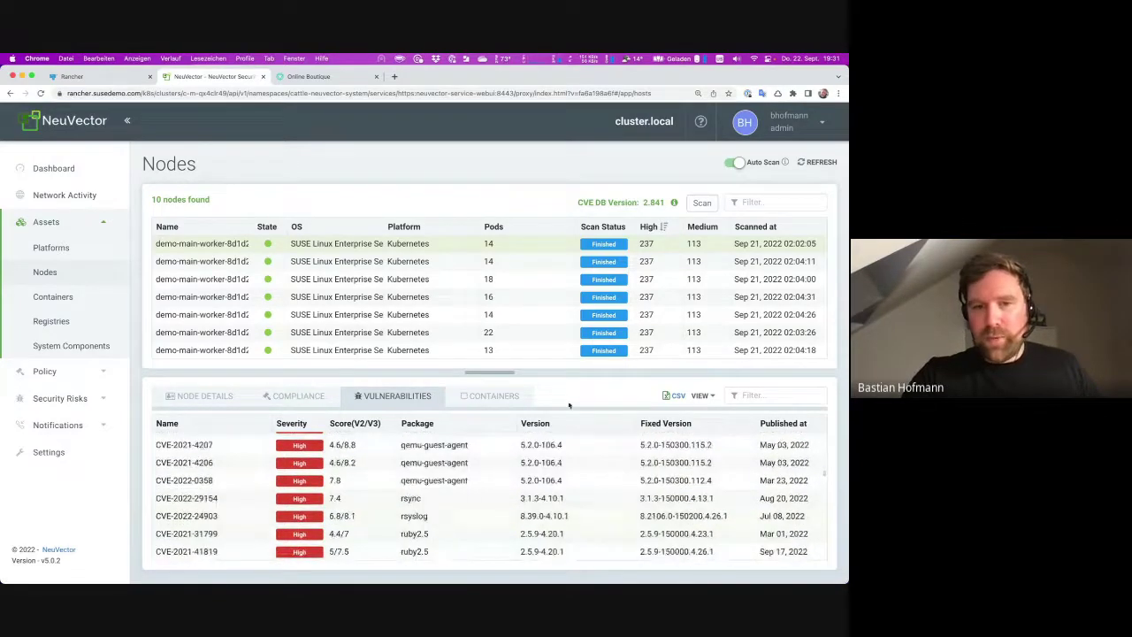
pyautogui.scroll(3, 475, 495)
pyautogui.scroll(-4, 463, 496)
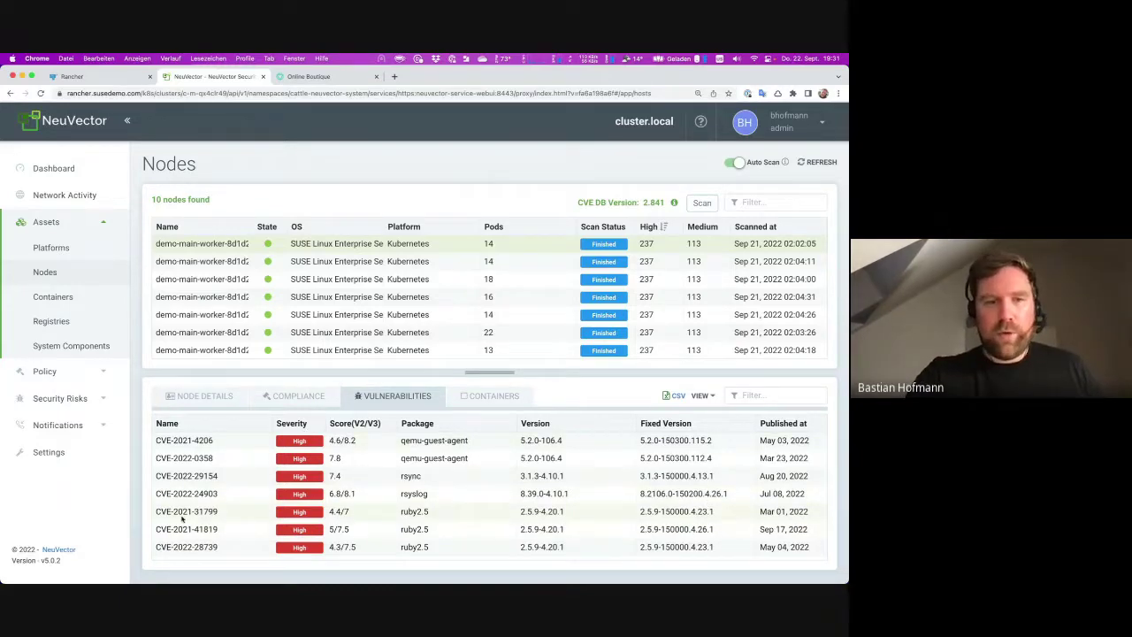
# Read the descriptions of CVE-2021-31799 and CVE-2022-24903 in the first worker node's vulnerability list
pyautogui.moveTo(186, 518)
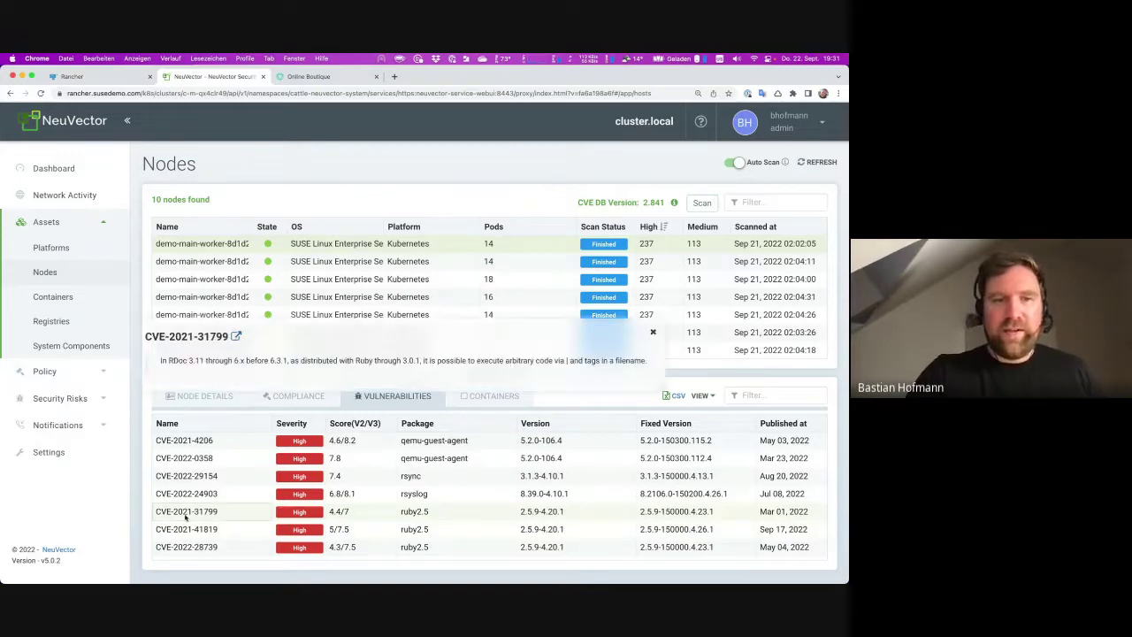
pyautogui.click(235, 345)
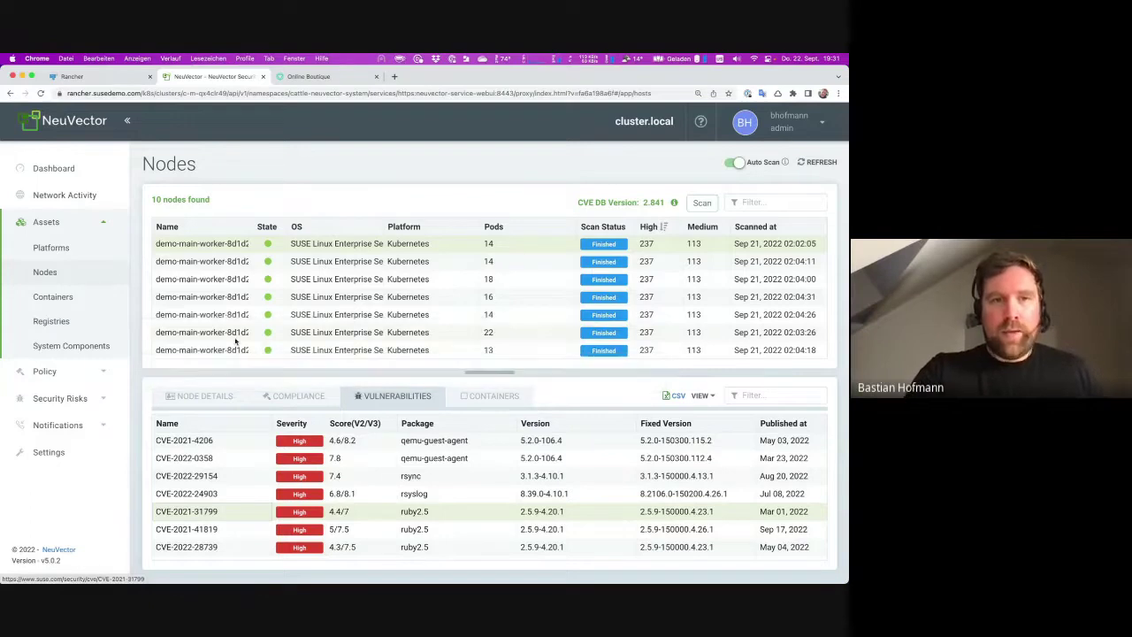
pyautogui.click(184, 496)
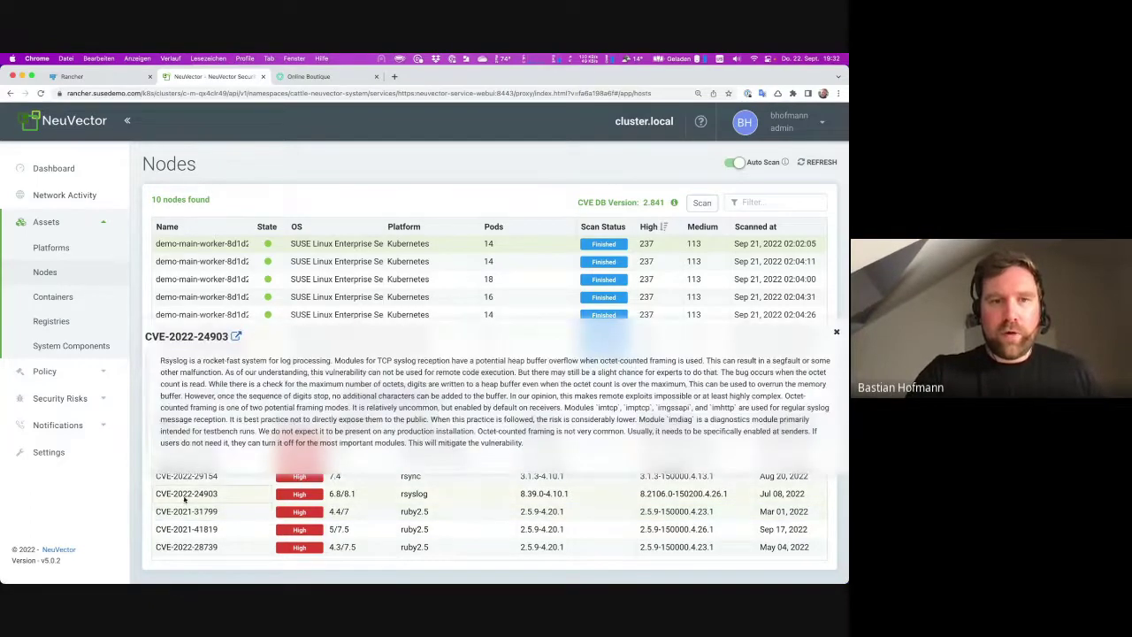
# Review the severity and CVSS scores on SUSE's page for CVE-2022-24903, and close that page to return to the nodes
pyautogui.click(235, 337)
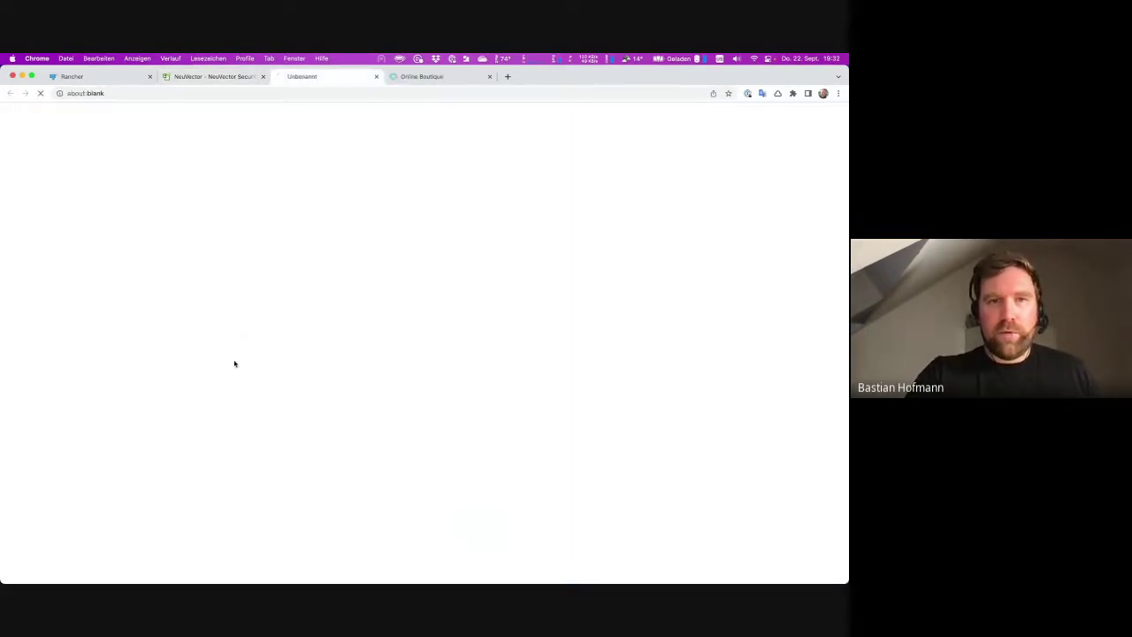
pyautogui.scroll(-1, 298, 326)
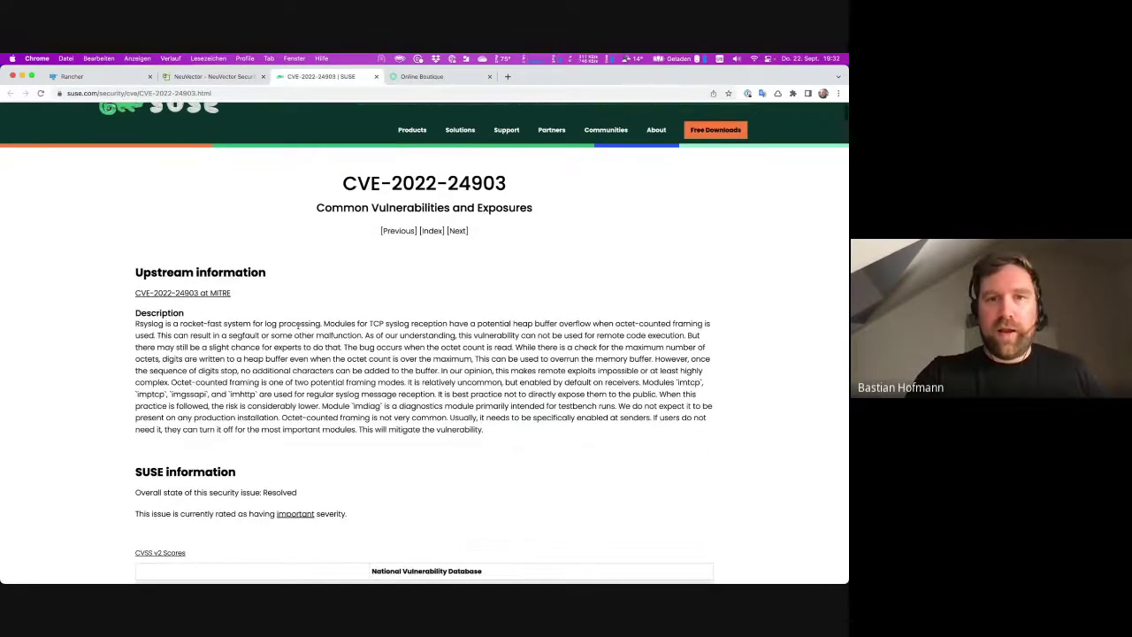
pyautogui.scroll(-2, 298, 326)
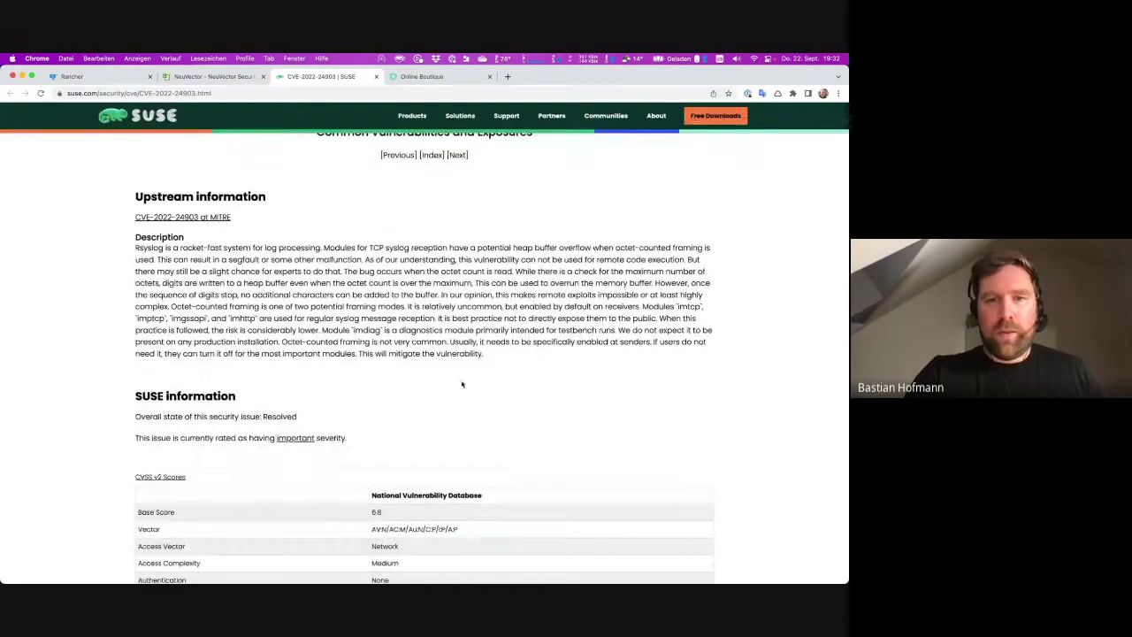
pyautogui.scroll(-5, 462, 384)
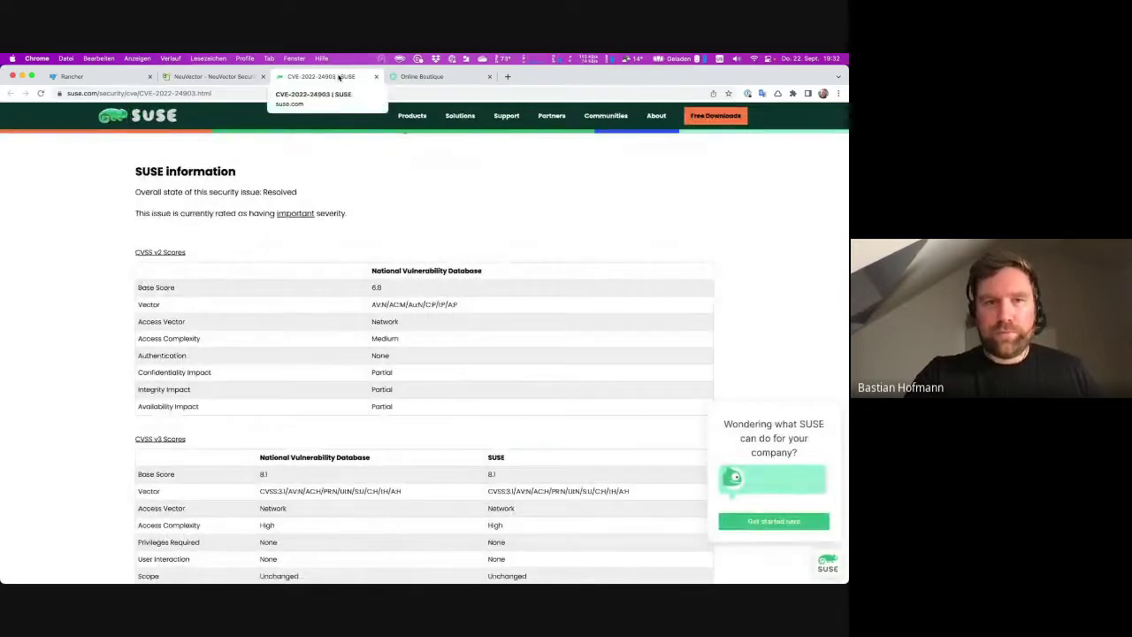
pyautogui.press('super+w')
pyautogui.click(361, 287)
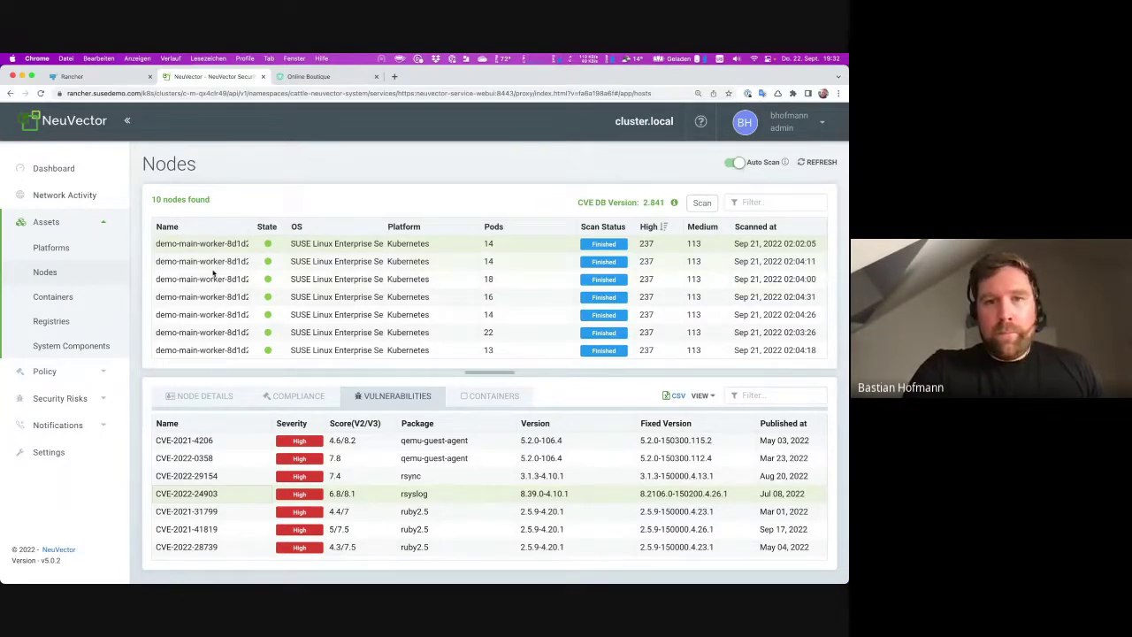
# Filter the scanned containers by "shop" and widen the Name column to look through the shop's pods
pyautogui.click(78, 298)
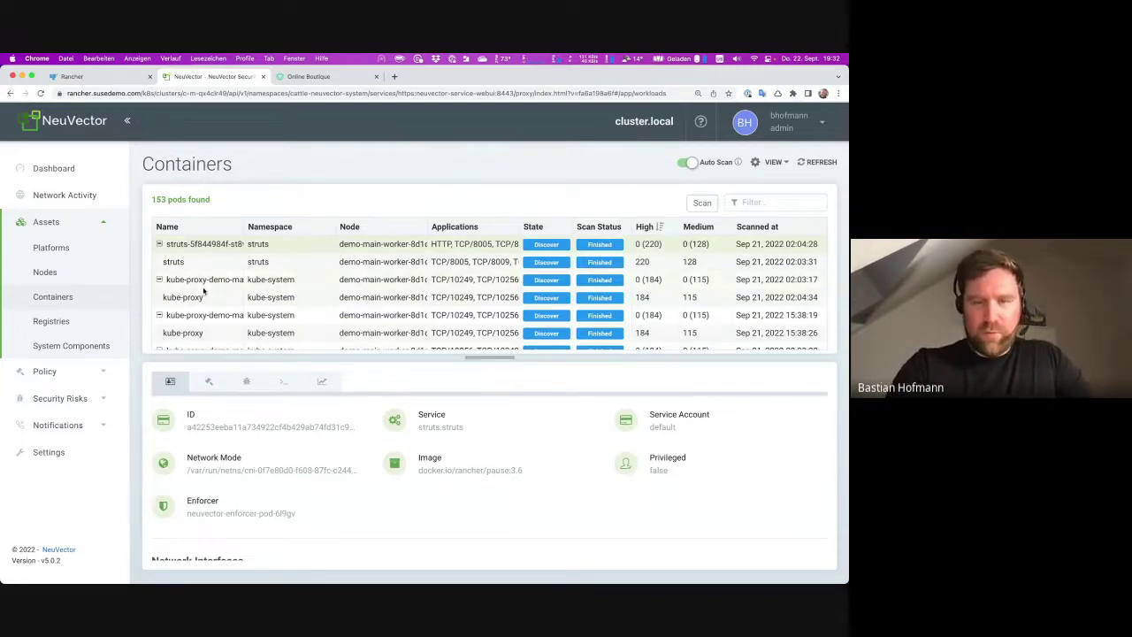
pyautogui.click(790, 204)
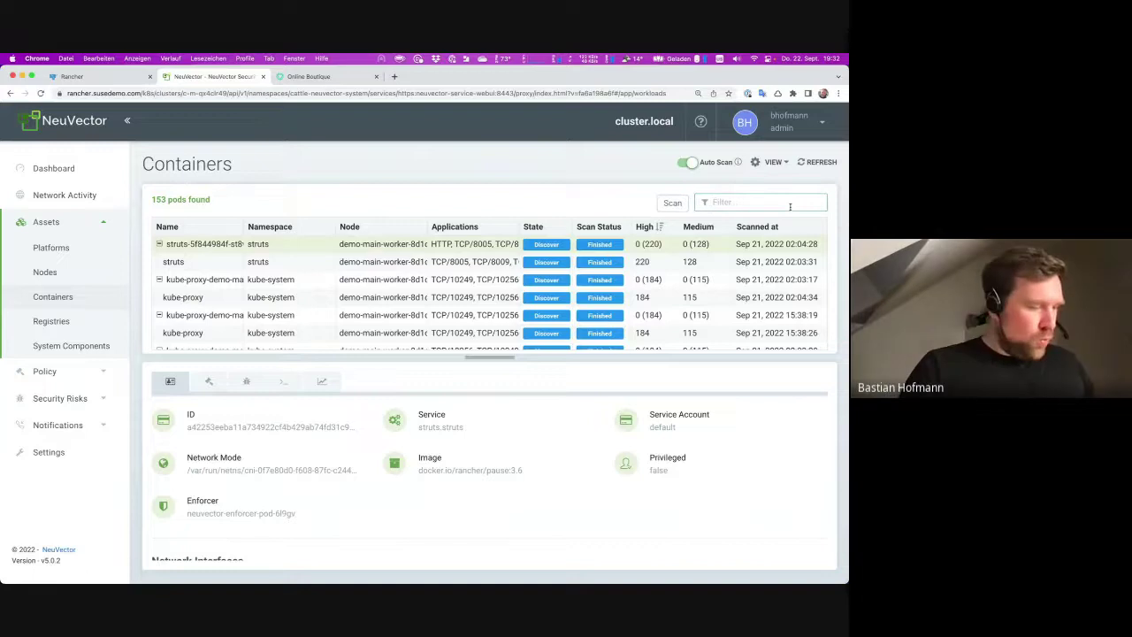
pyautogui.write('wo')
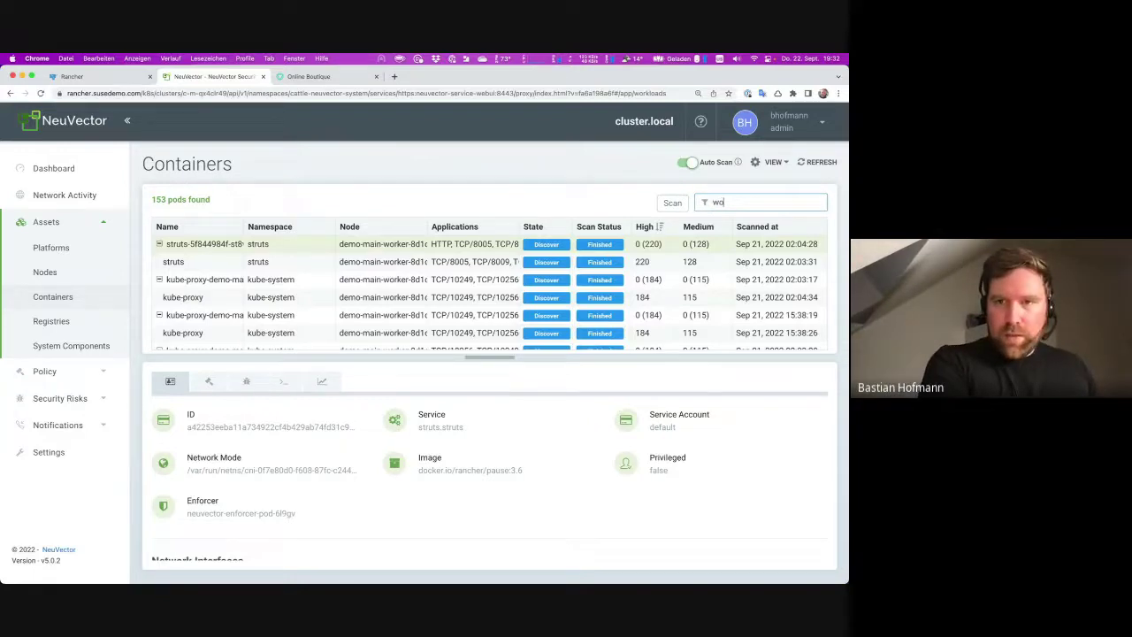
pyautogui.press('BackSpace')
pyautogui.write('shop')
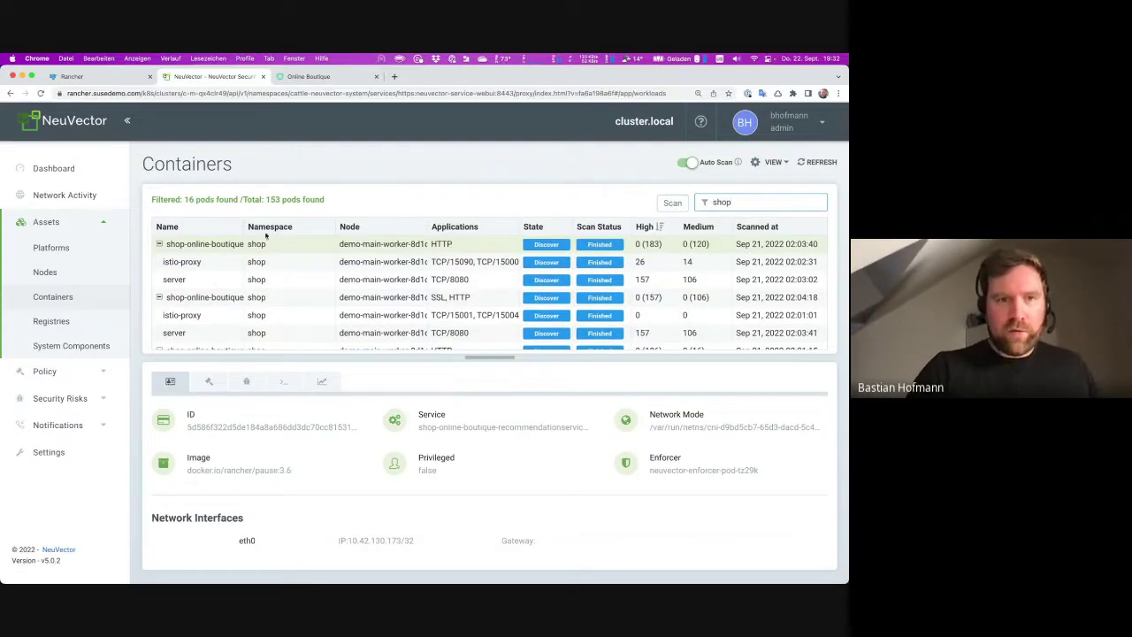
pyautogui.moveTo(242, 225); pyautogui.dragTo(397, 237)
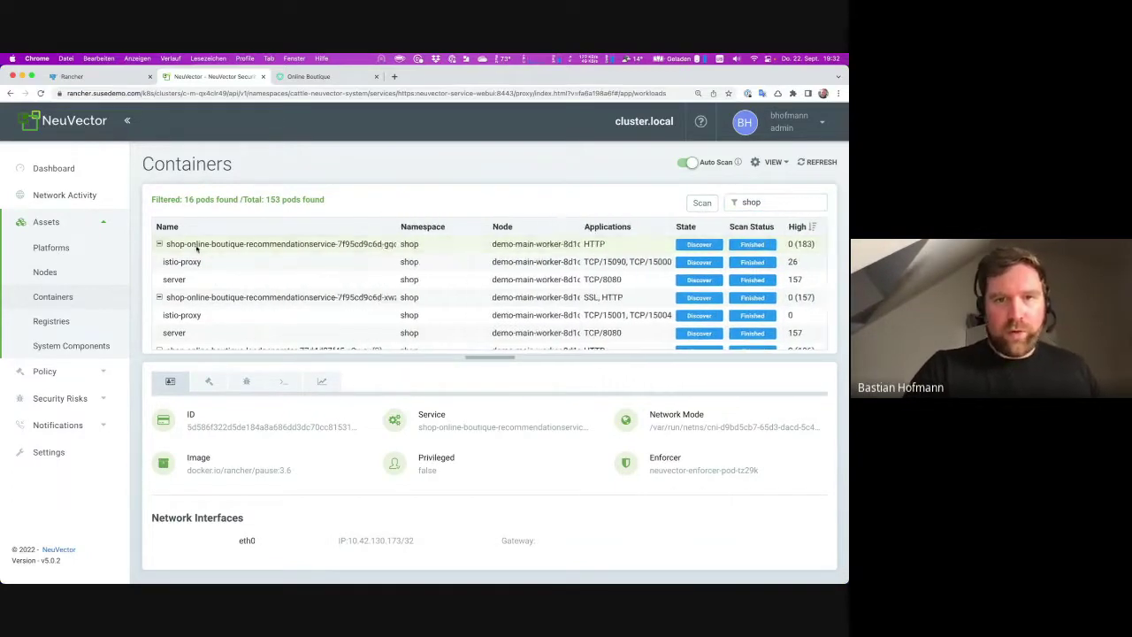
pyautogui.scroll(-2, 208, 255)
pyautogui.scroll(-5, 259, 298)
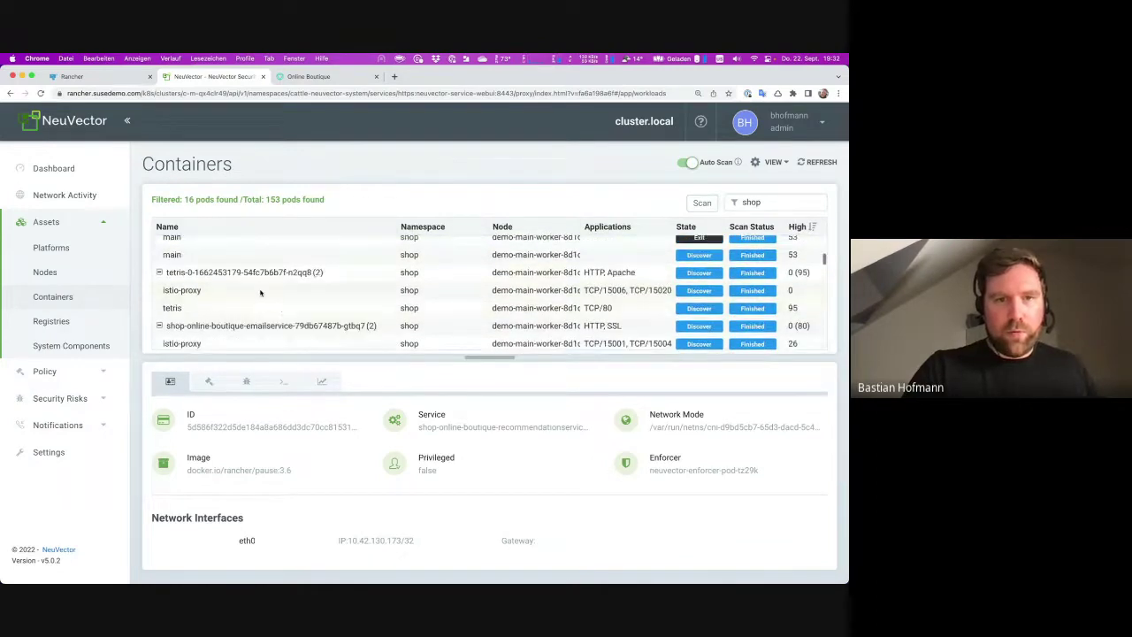
pyautogui.scroll(-1, 283, 310)
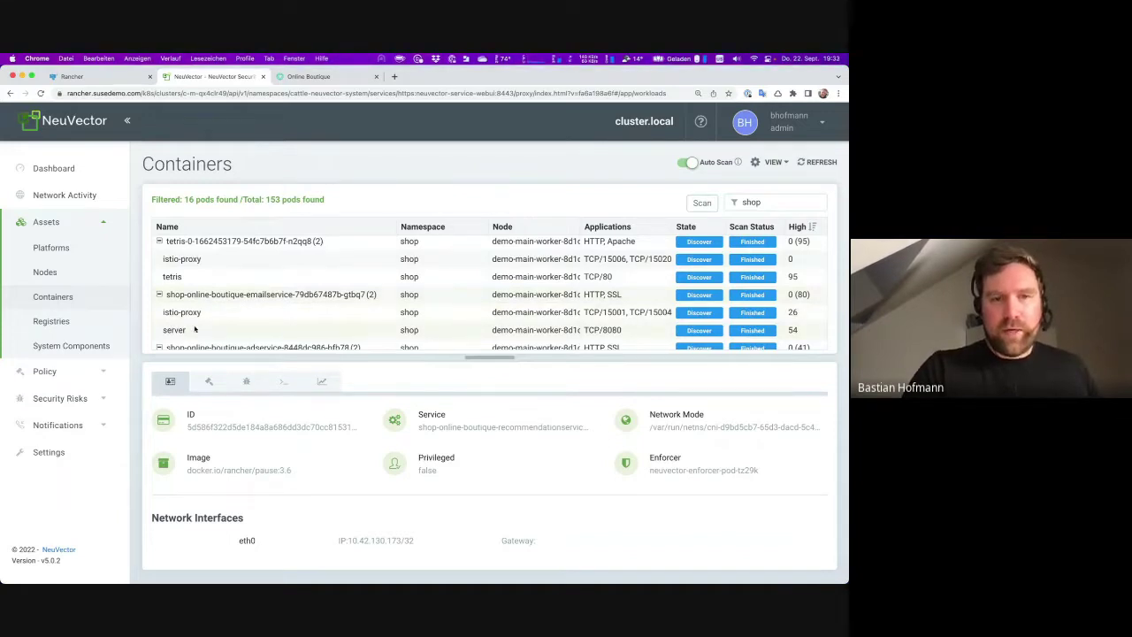
# Check the vulnerabilities of the email service's server container and read the entries of its D.4.8 compliance check
pyautogui.click(255, 334)
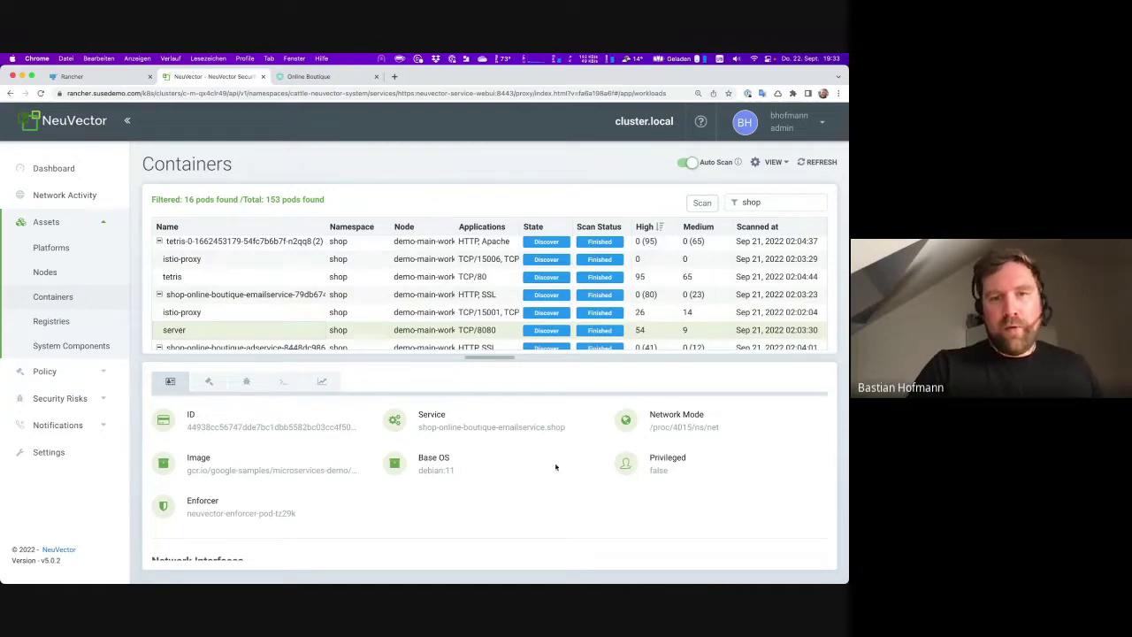
pyautogui.click(246, 381)
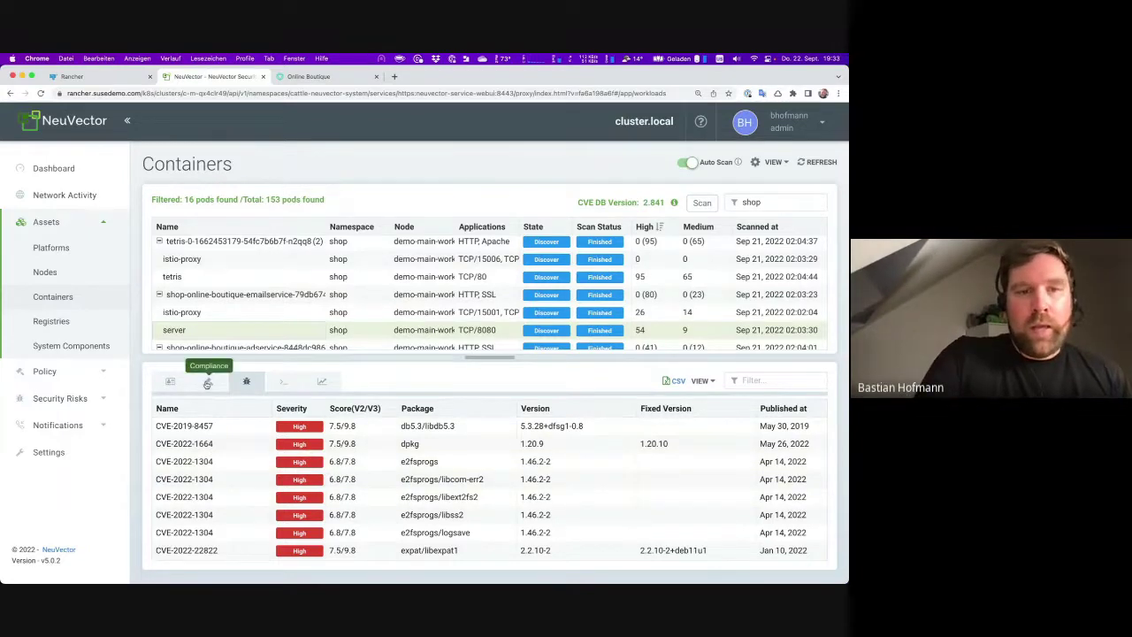
pyautogui.click(208, 383)
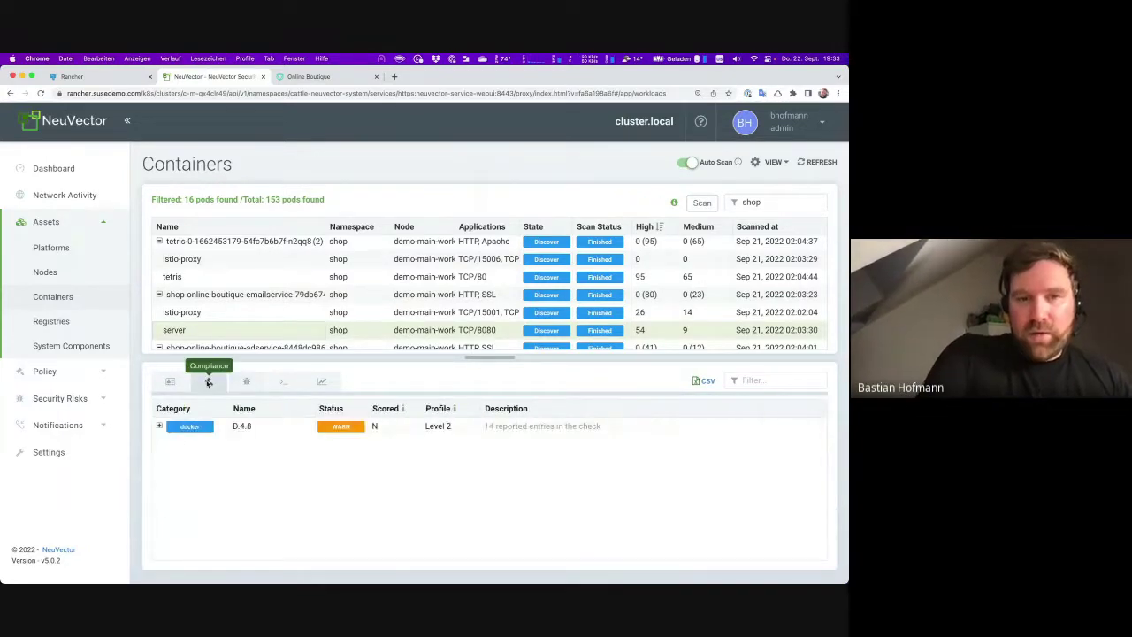
pyautogui.click(158, 427)
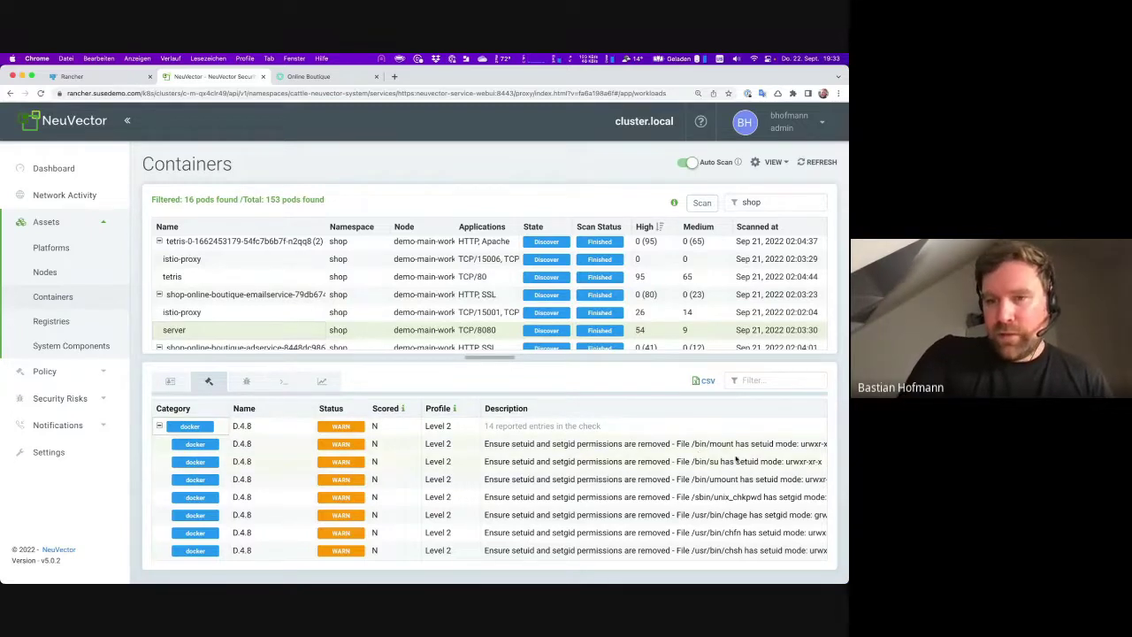
pyautogui.scroll(-5, 736, 459)
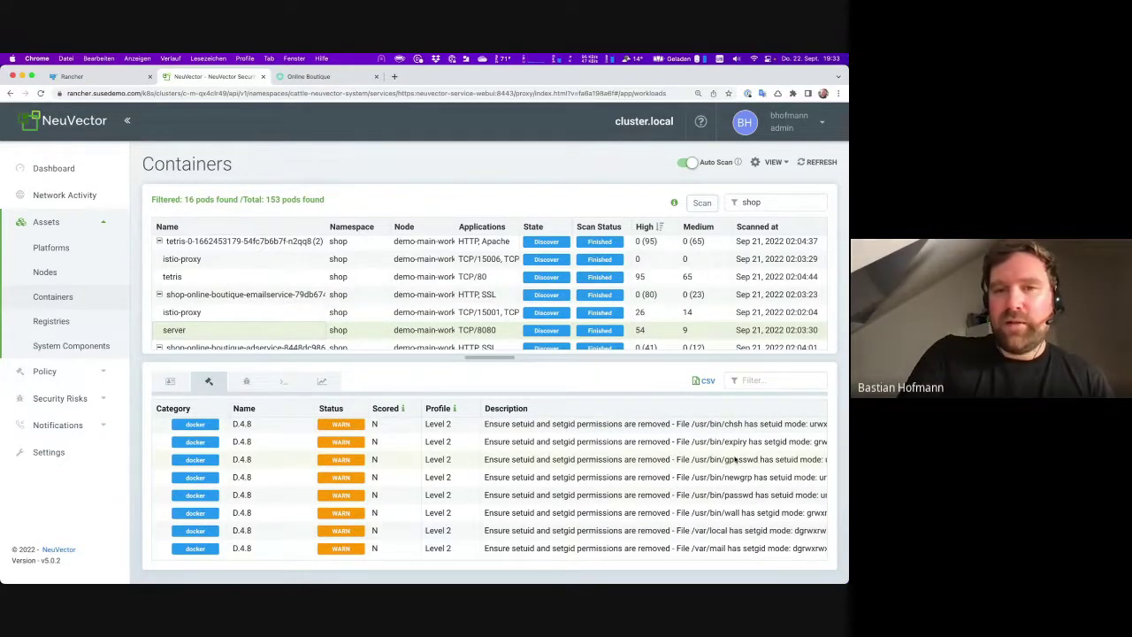
pyautogui.scroll(5, 735, 459)
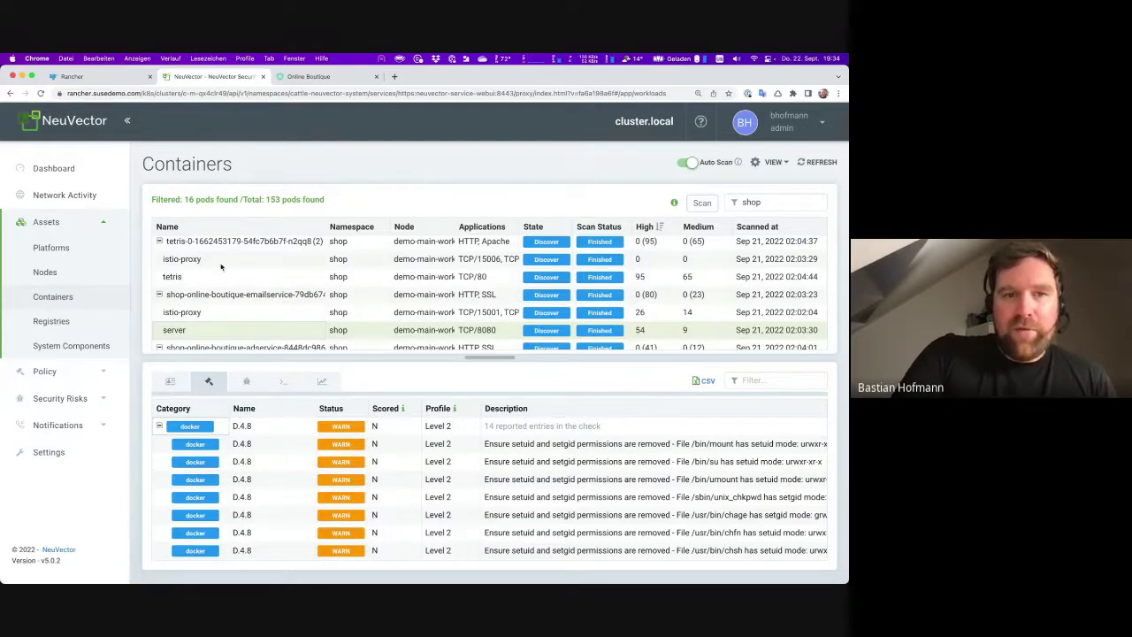
# Open the scanned registries and check the vulnerability report of the nginx registry's library/nginx:latest image
pyautogui.click(59, 322)
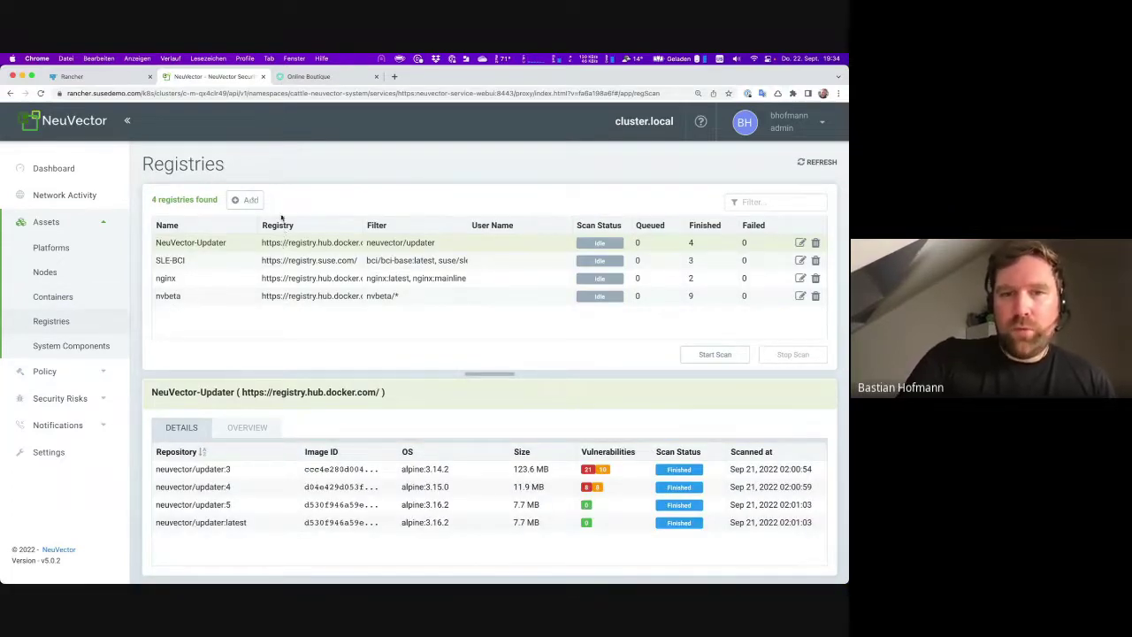
pyautogui.click(293, 278)
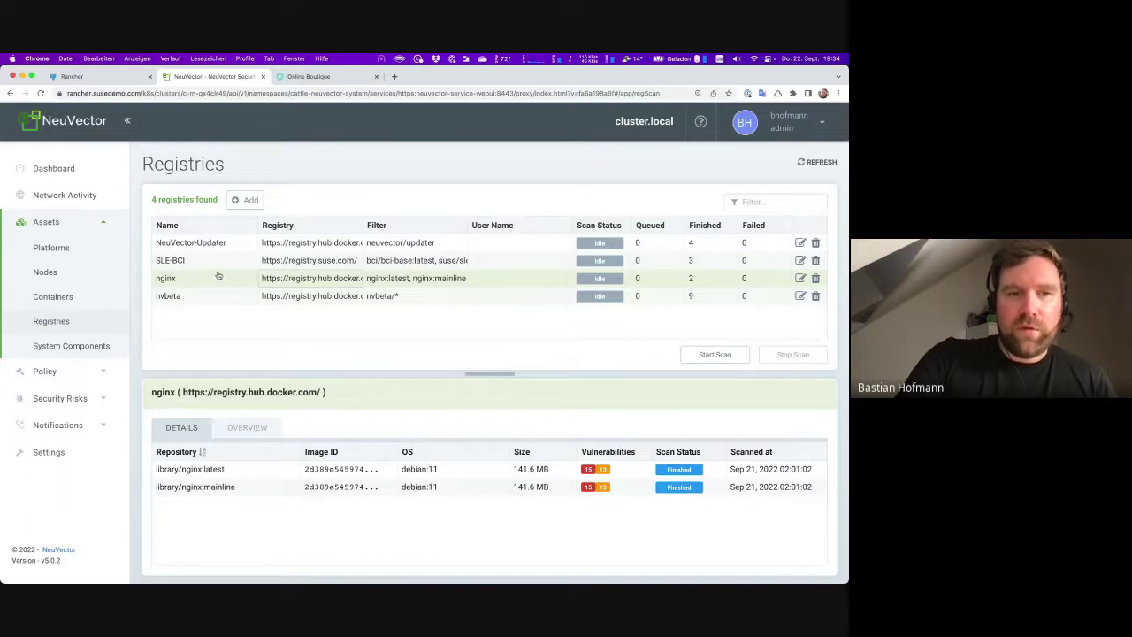
pyautogui.click(205, 470)
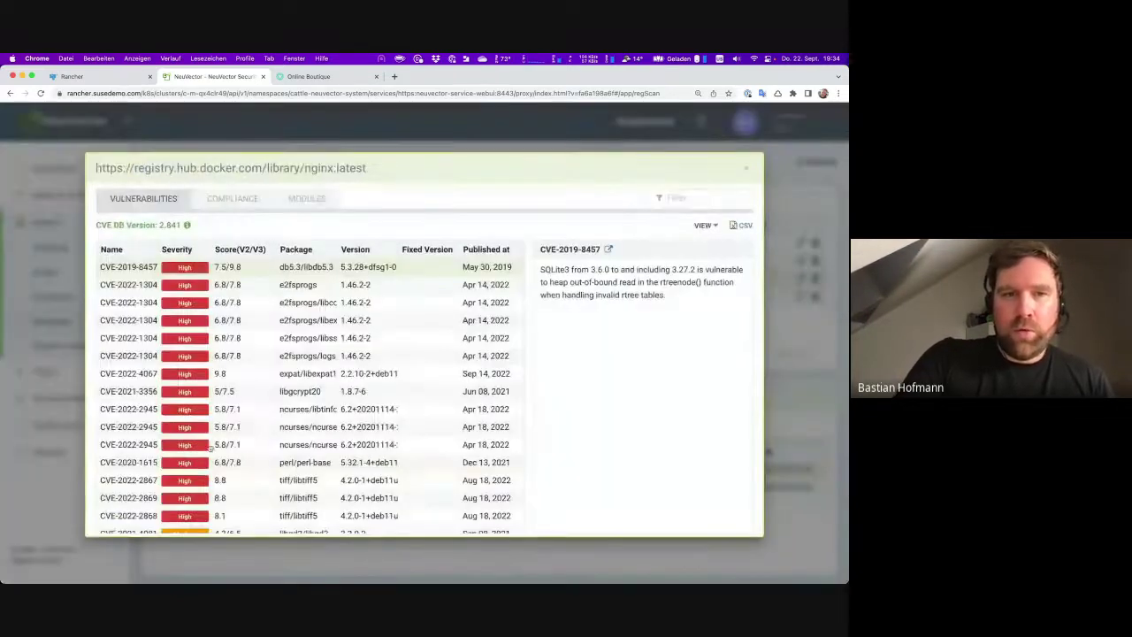
pyautogui.click(750, 174)
# Show the images of the nvbeta registry and open the scan report of nvbeta/dns_client2:latest
pyautogui.click(186, 296)
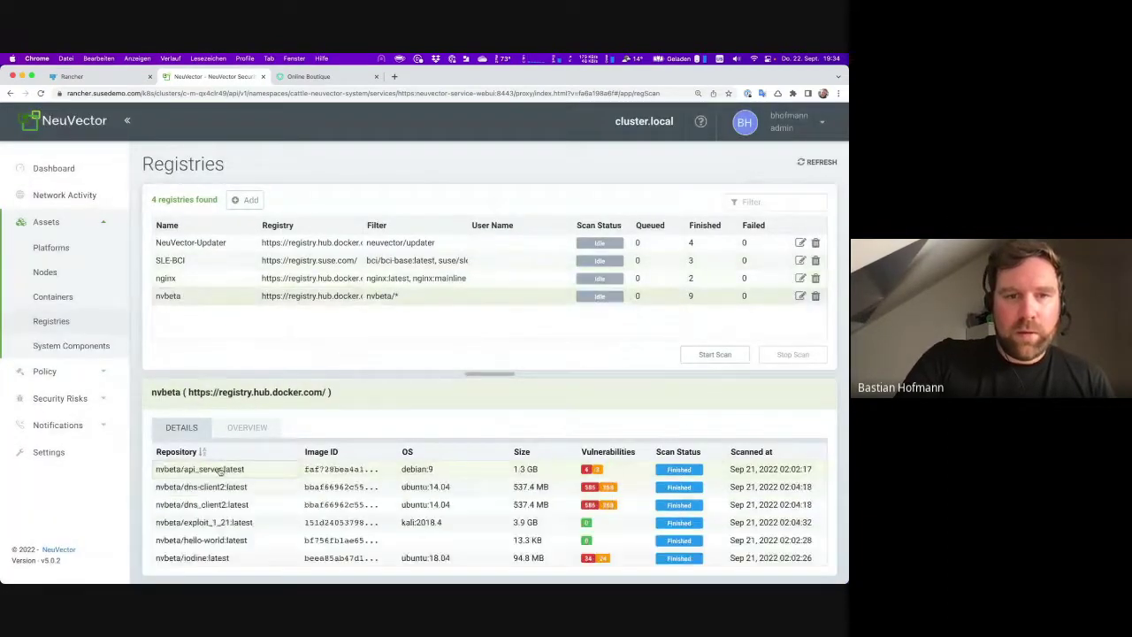
pyautogui.scroll(-1, 242, 541)
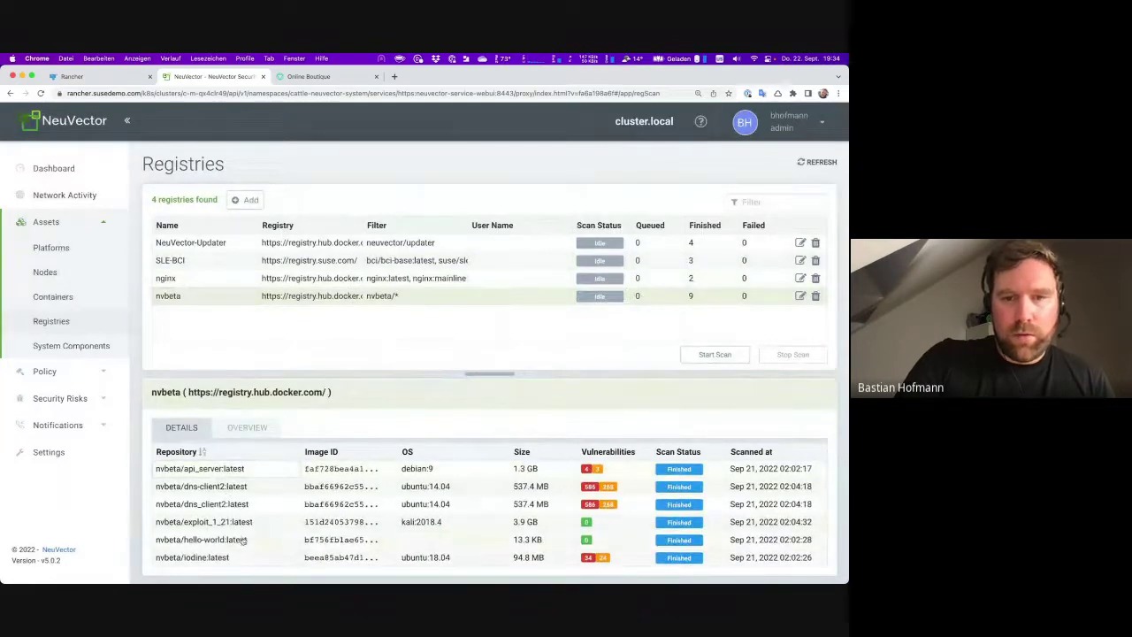
pyautogui.click(243, 506)
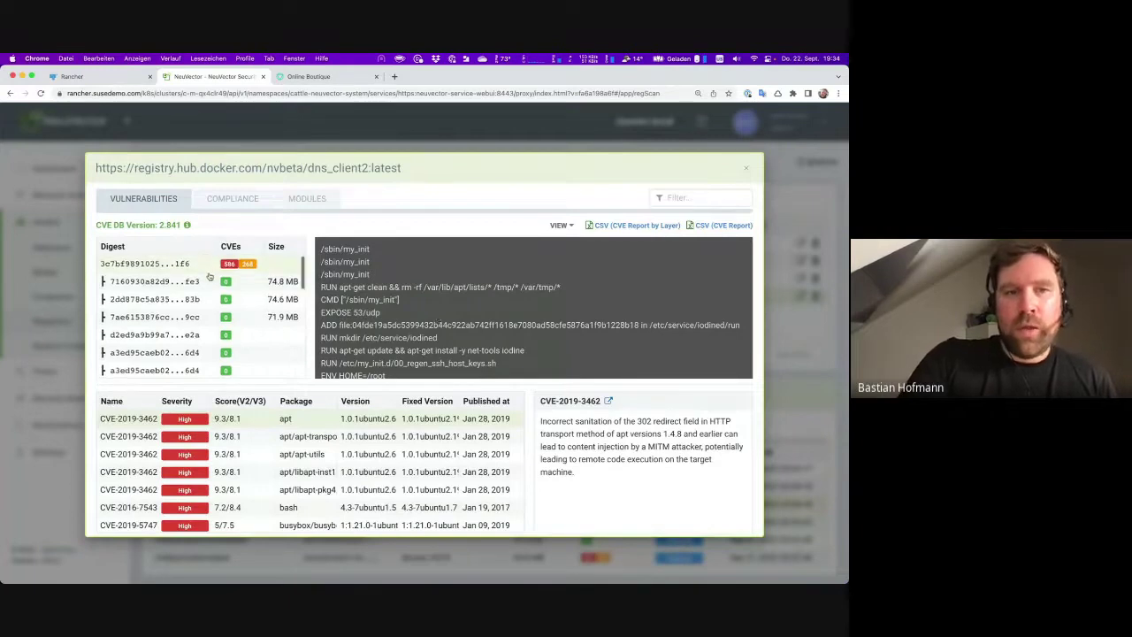
pyautogui.scroll(-1, 201, 277)
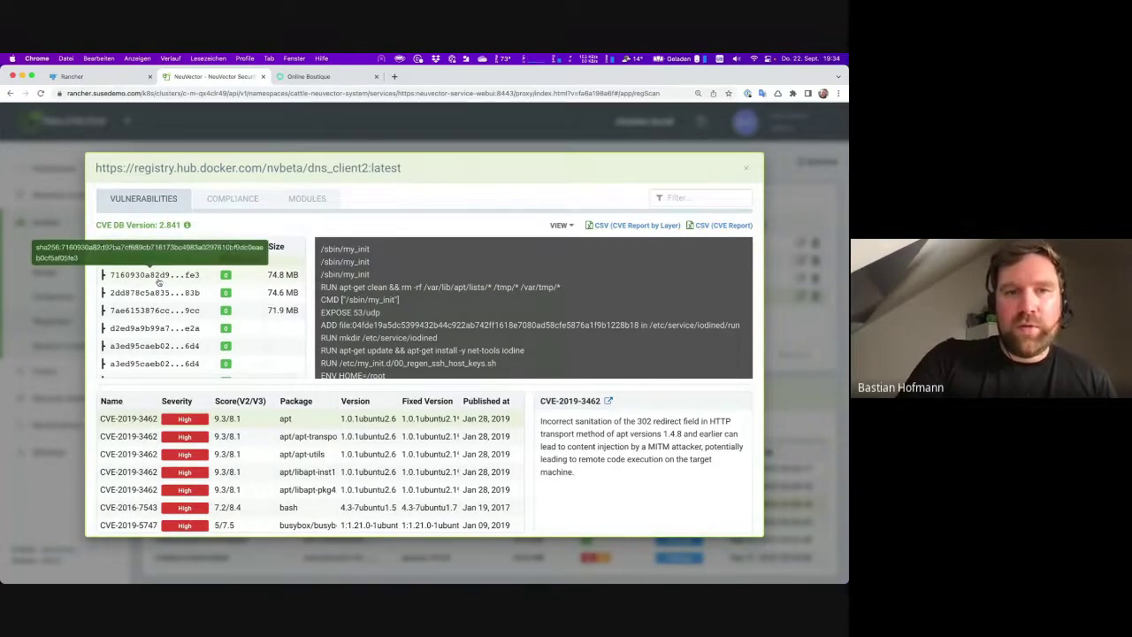
# Step through the dns_client2 image's layers without vulnerabilities and check each layer's build command
pyautogui.click(159, 279)
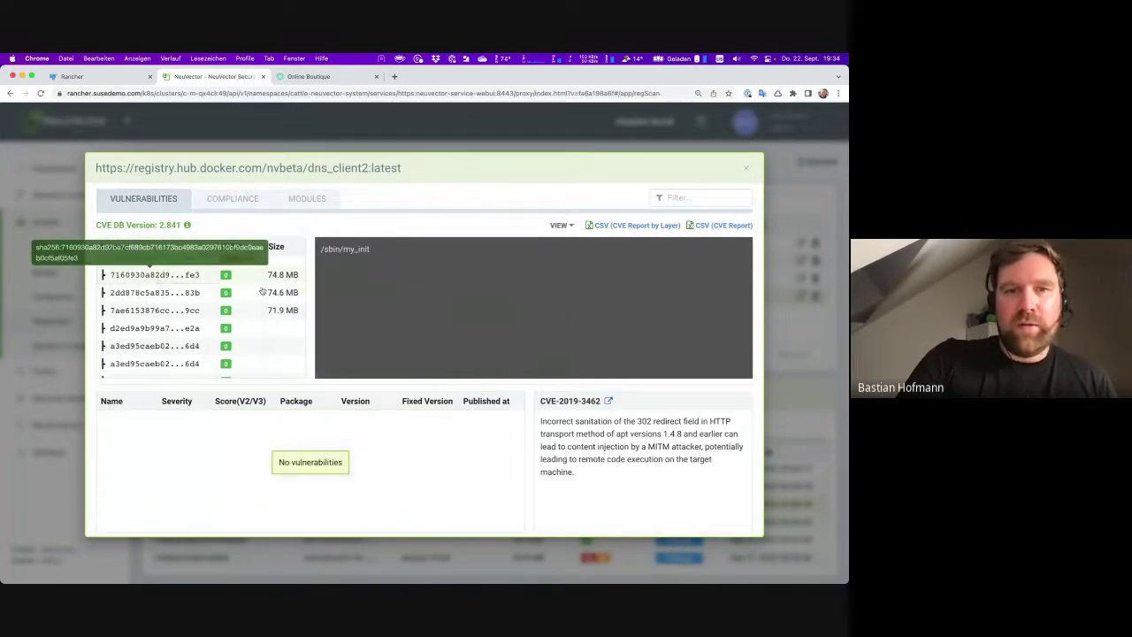
pyautogui.scroll(-1, 162, 315)
pyautogui.click(162, 318)
pyautogui.scroll(-3, 163, 305)
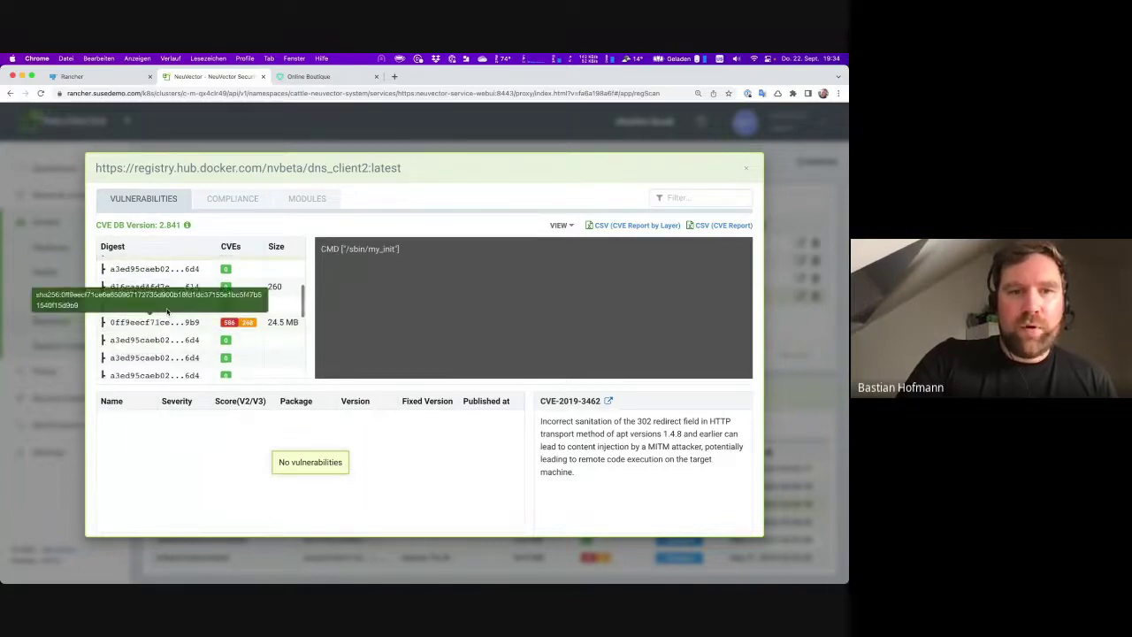
pyautogui.click(166, 290)
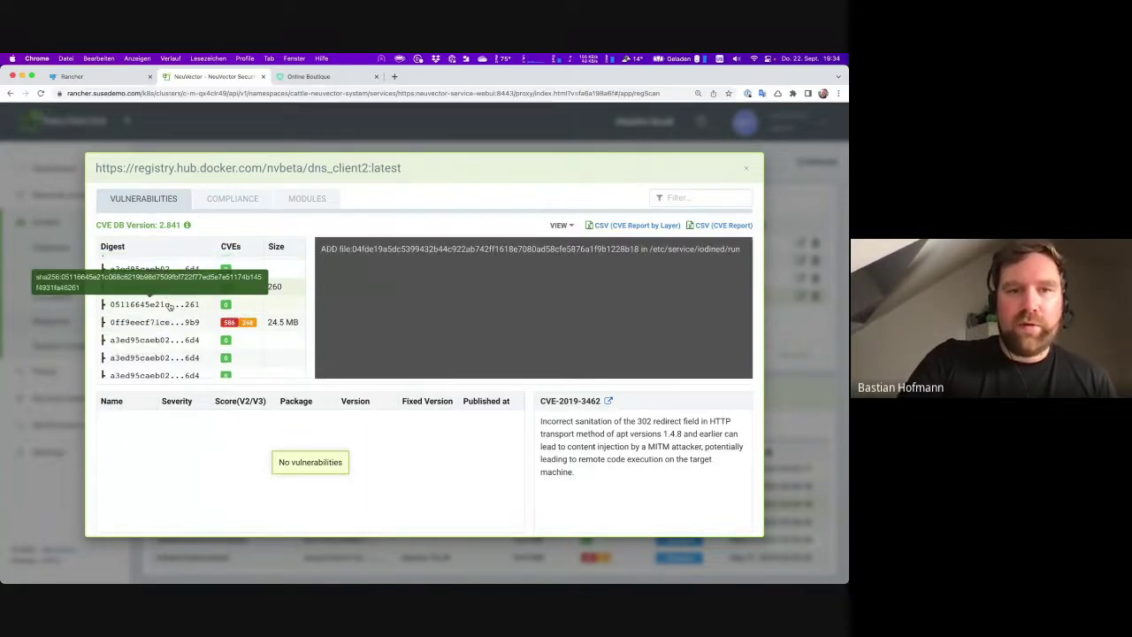
pyautogui.click(170, 304)
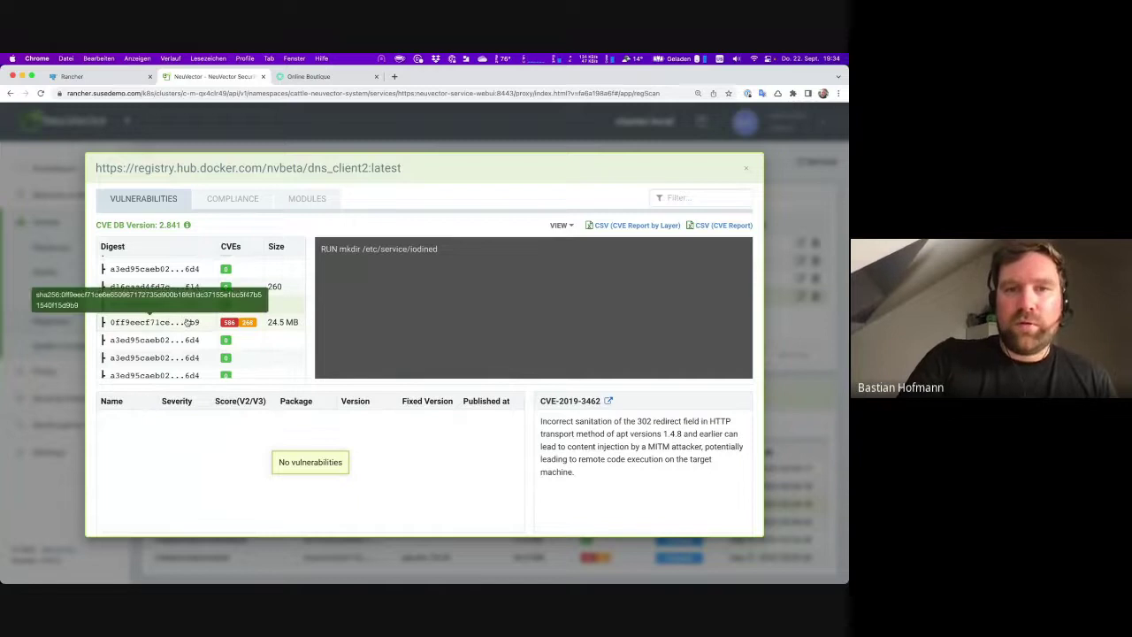
# Review the vulnerabilities of the layer that installs net-tools and iodine, and close the image's scan report
pyautogui.click(189, 323)
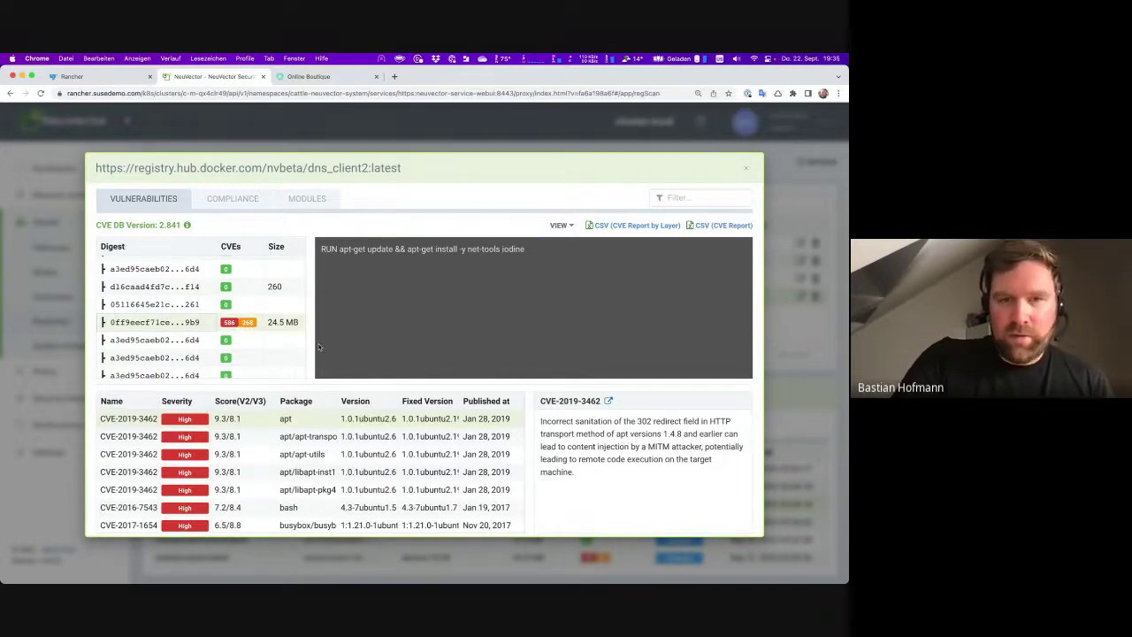
pyautogui.scroll(-5, 287, 443)
pyautogui.scroll(-5, 291, 443)
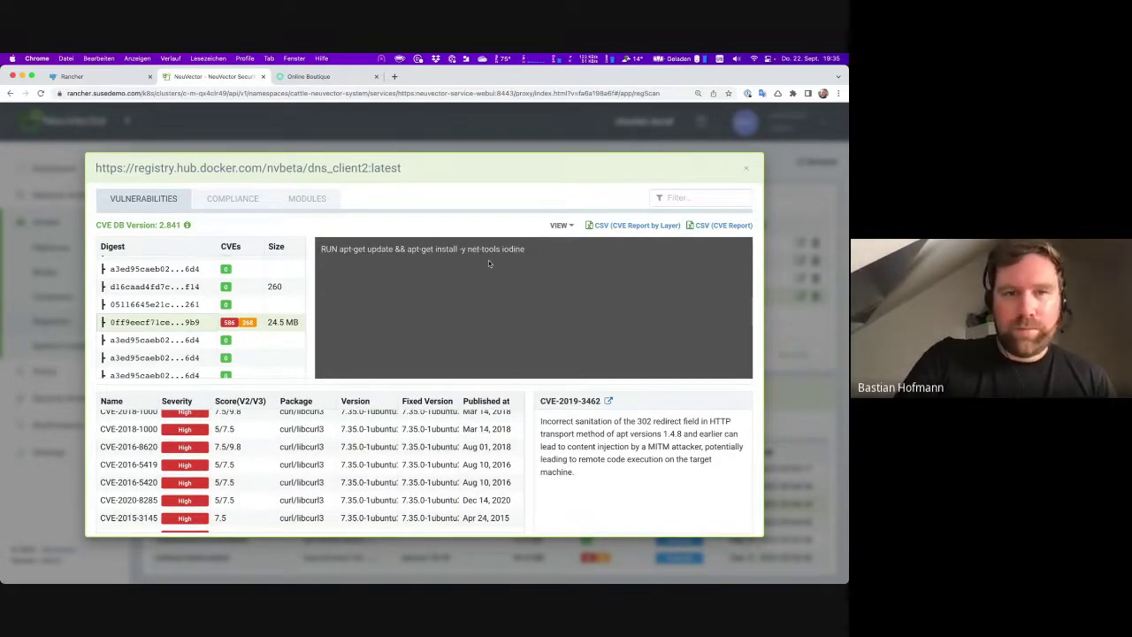
pyautogui.click(745, 172)
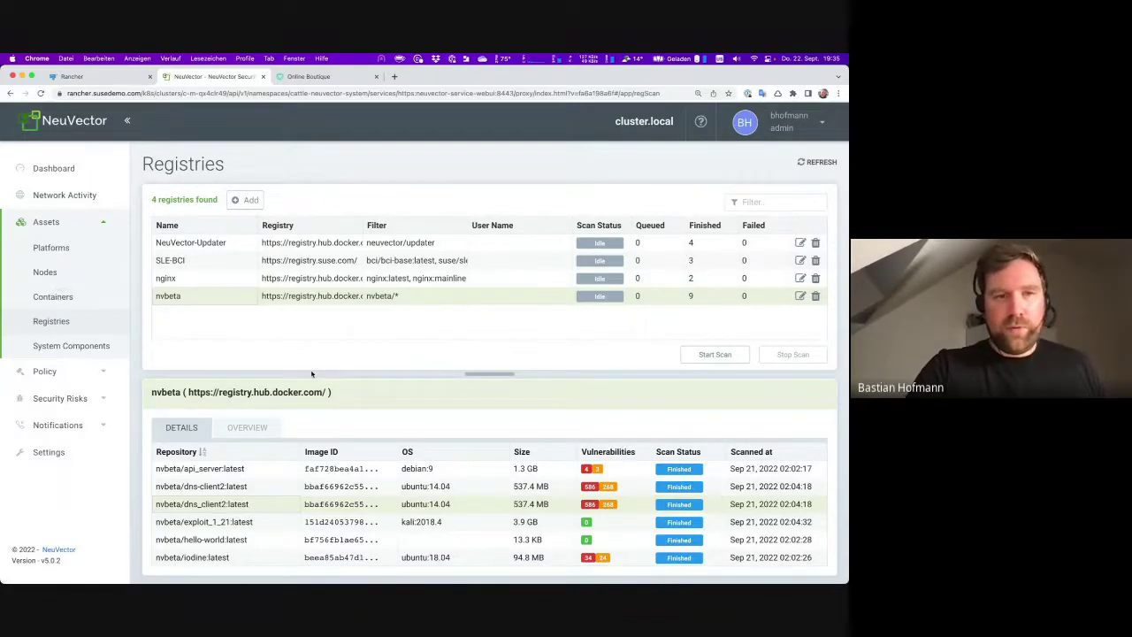
# Open the cluster-wide vulnerabilities overview and check the images, nodes and containers impacted by the first listed CVE
pyautogui.click(115, 400)
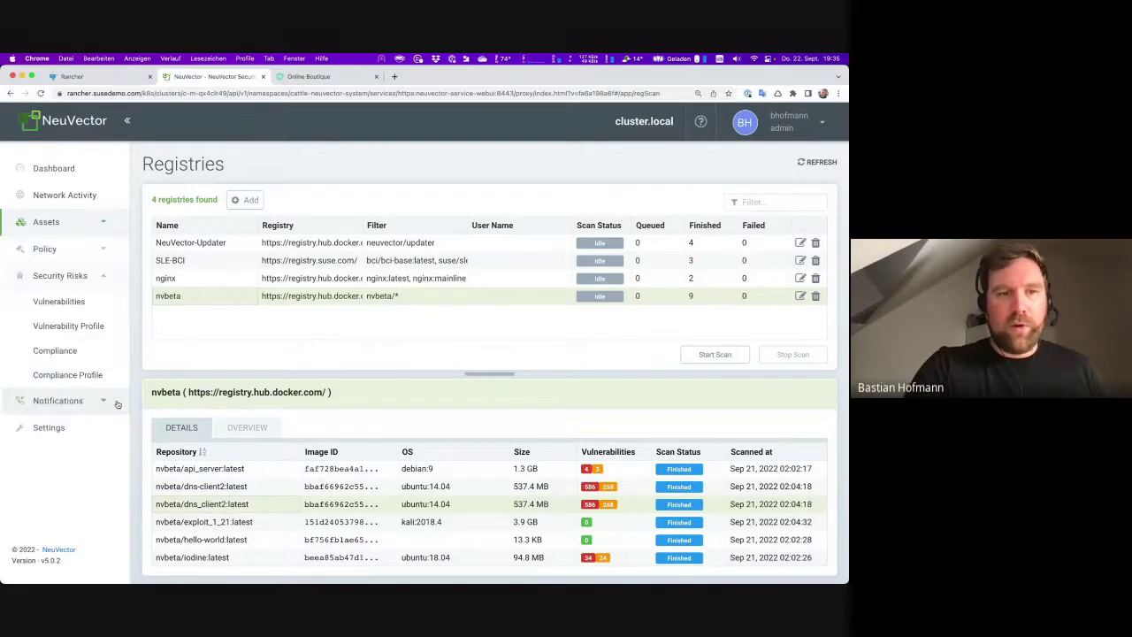
pyautogui.click(78, 302)
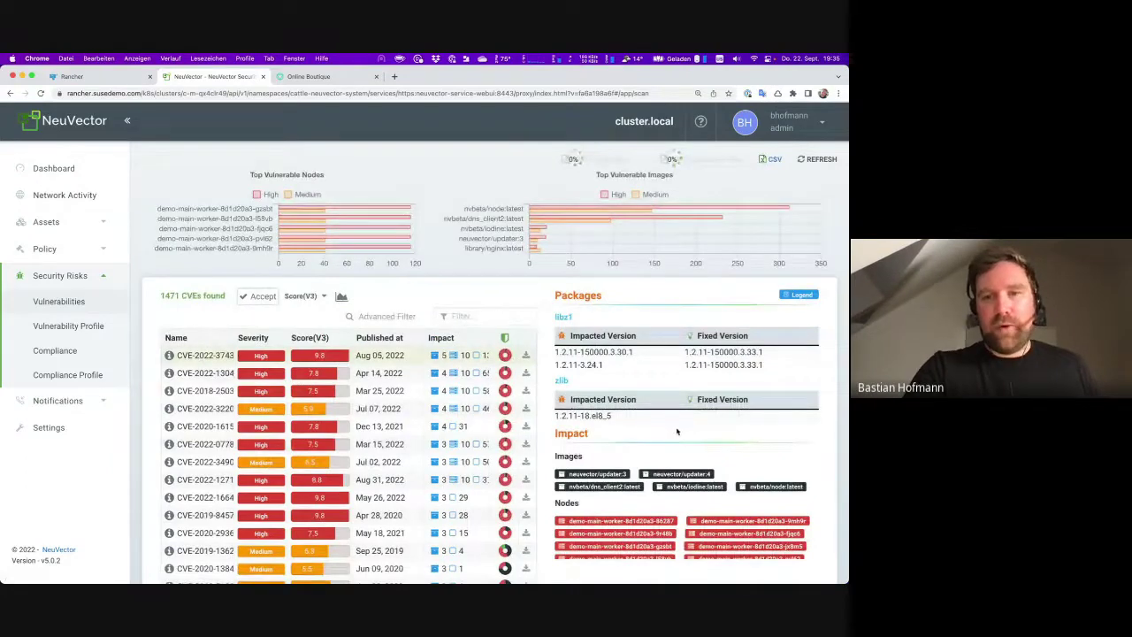
pyautogui.scroll(-3, 606, 459)
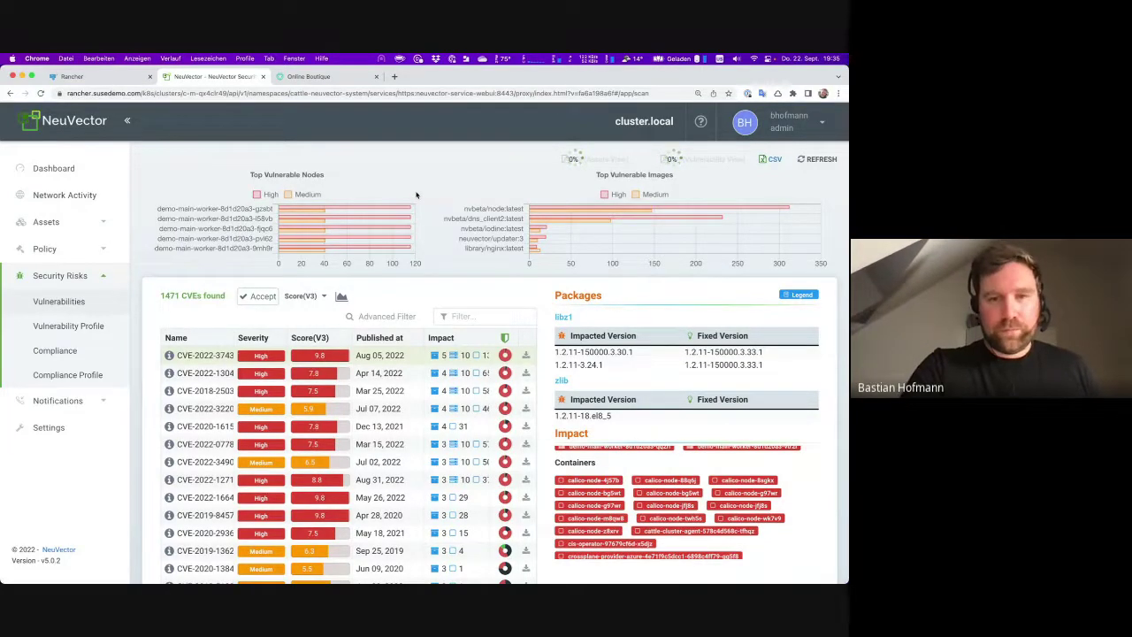
# Review the compliance findings with their remediation and impact, and open the compliance profile templates
pyautogui.click(97, 359)
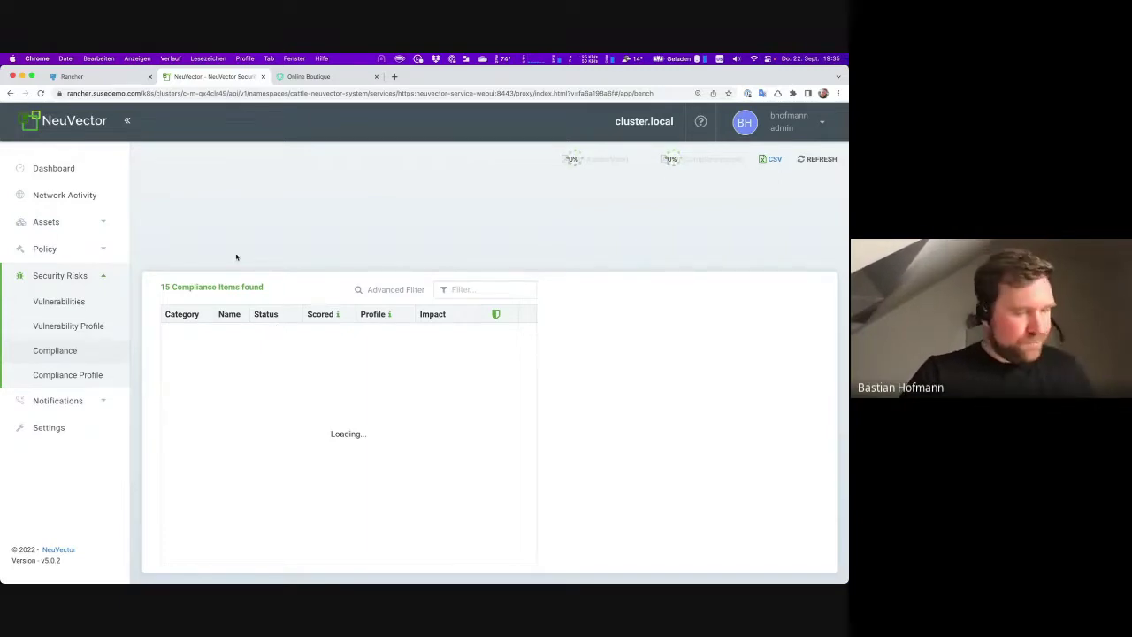
pyautogui.press('super+r')
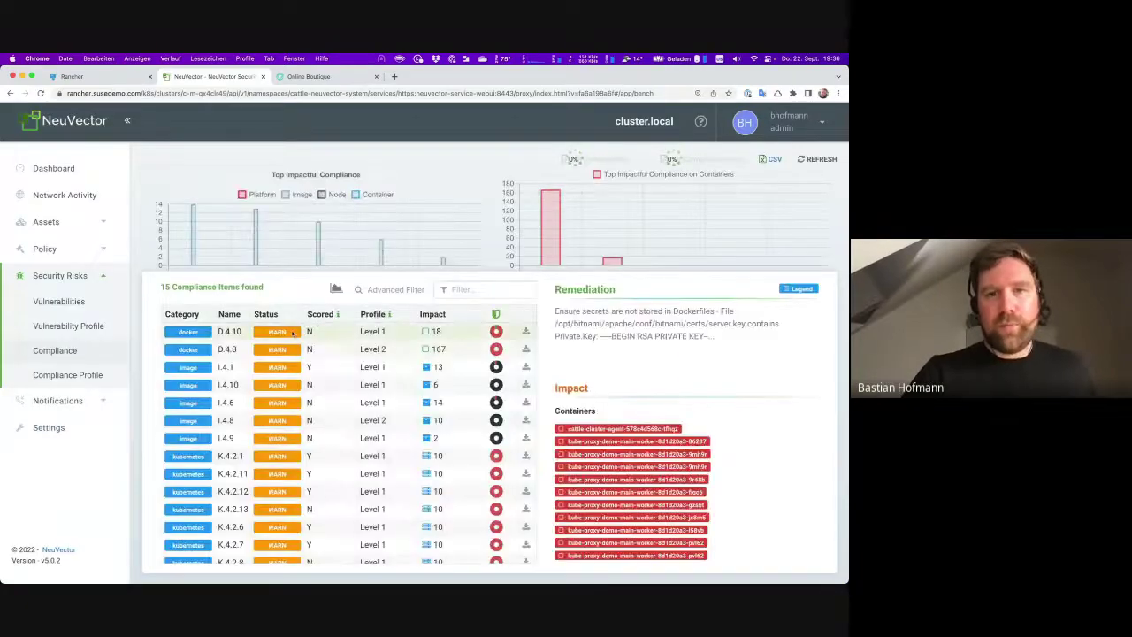
pyautogui.click(86, 377)
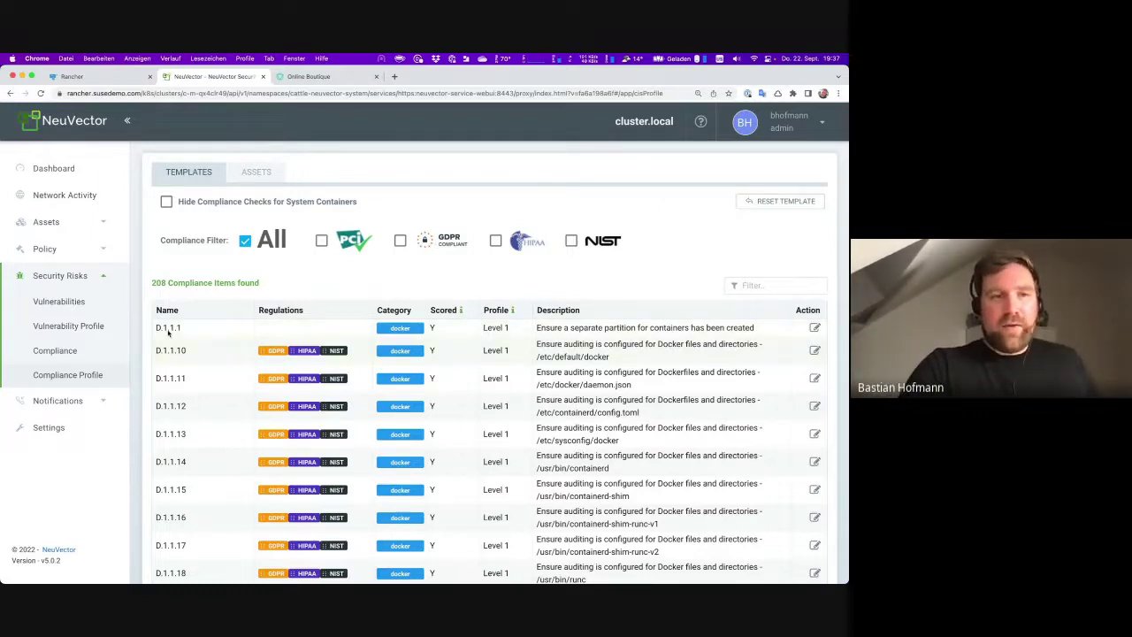
# Open the risk reports and expand the newest container scan report and the critical report for the shop's cartservice container
pyautogui.click(58, 400)
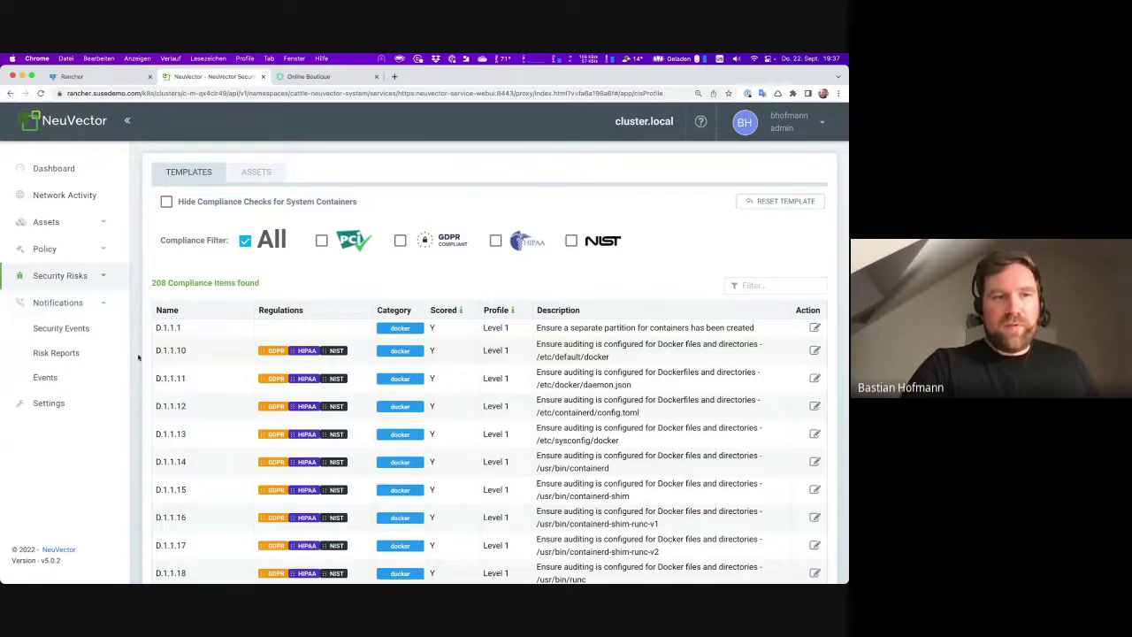
pyautogui.click(89, 355)
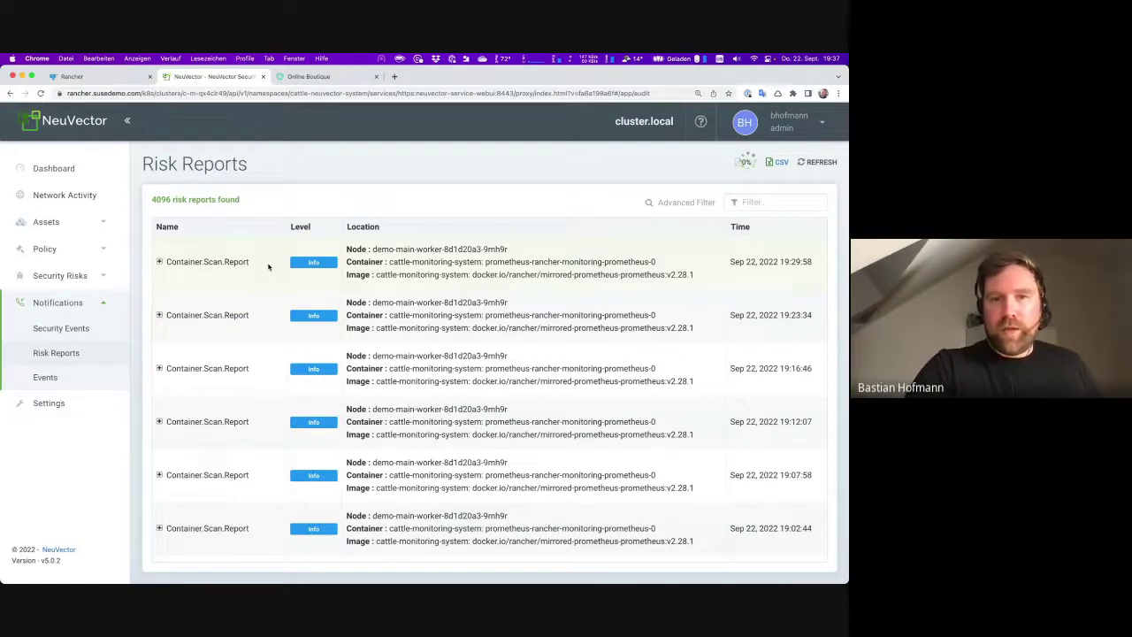
pyautogui.click(187, 265)
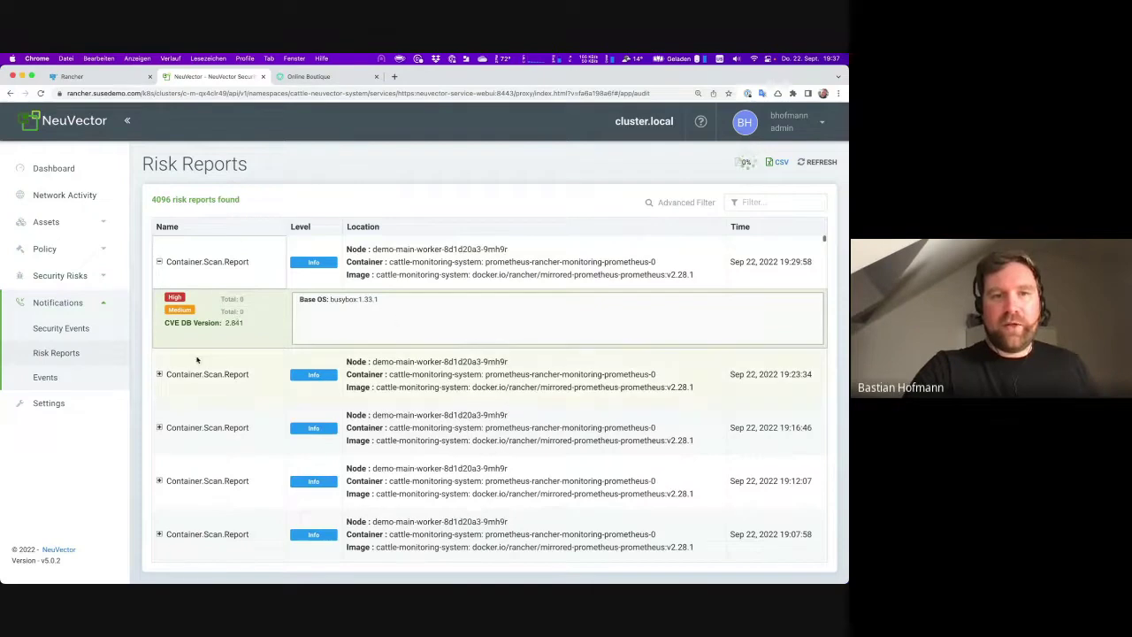
pyautogui.scroll(-10, 354, 372)
pyautogui.scroll(-2, 468, 378)
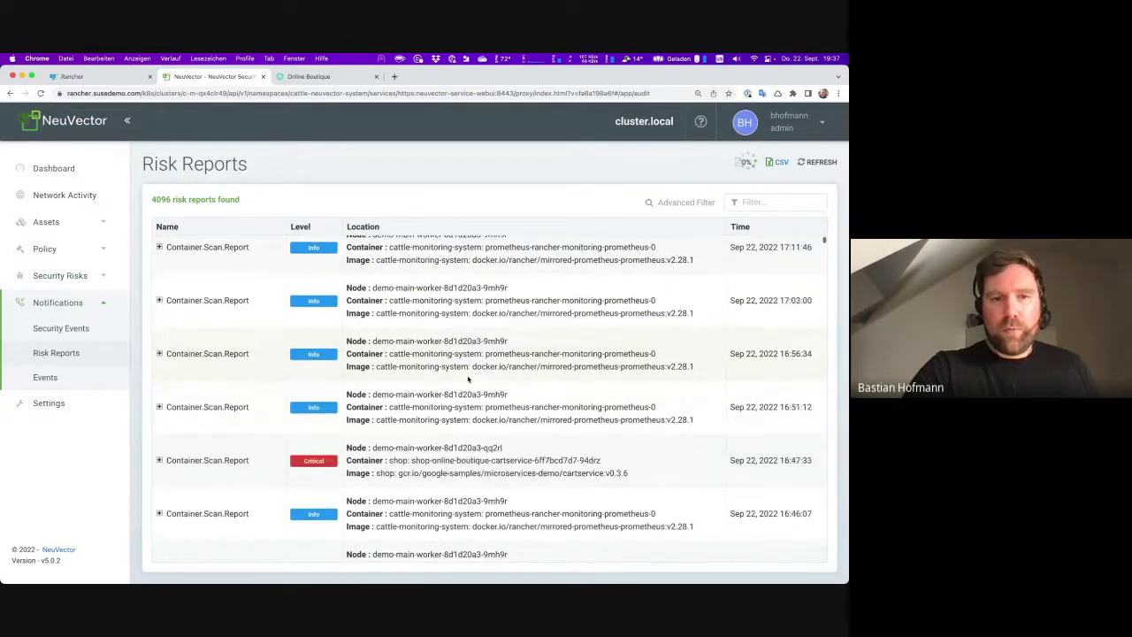
pyautogui.click(160, 460)
pyautogui.scroll(-3, 403, 431)
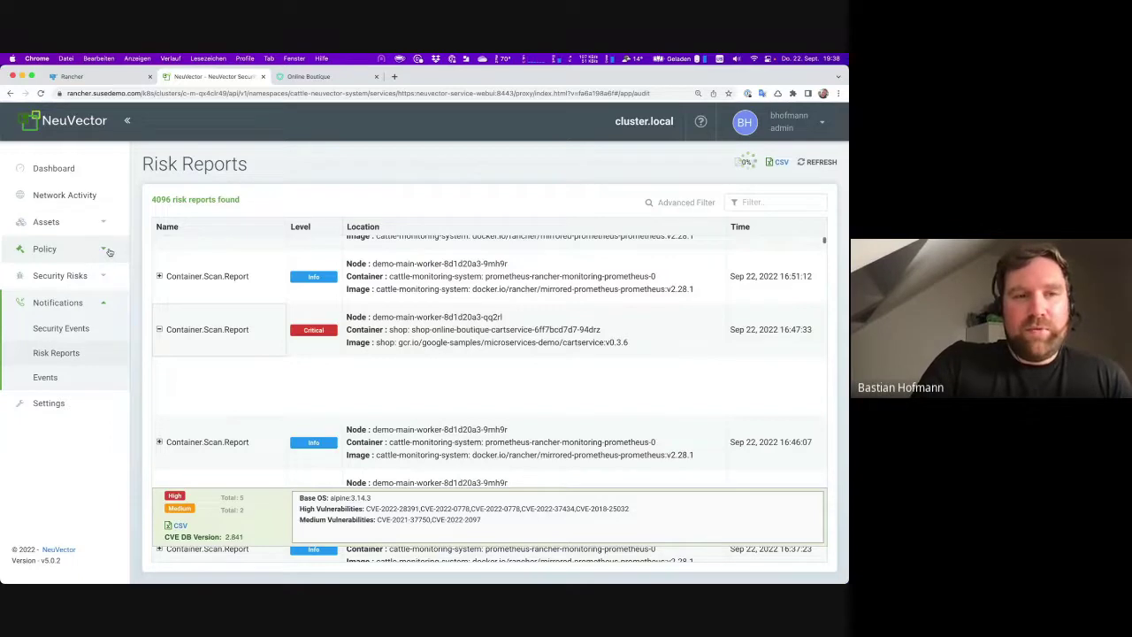
# Look in on the containers list, open the policy groups and filter them by "shop"
pyautogui.click(103, 222)
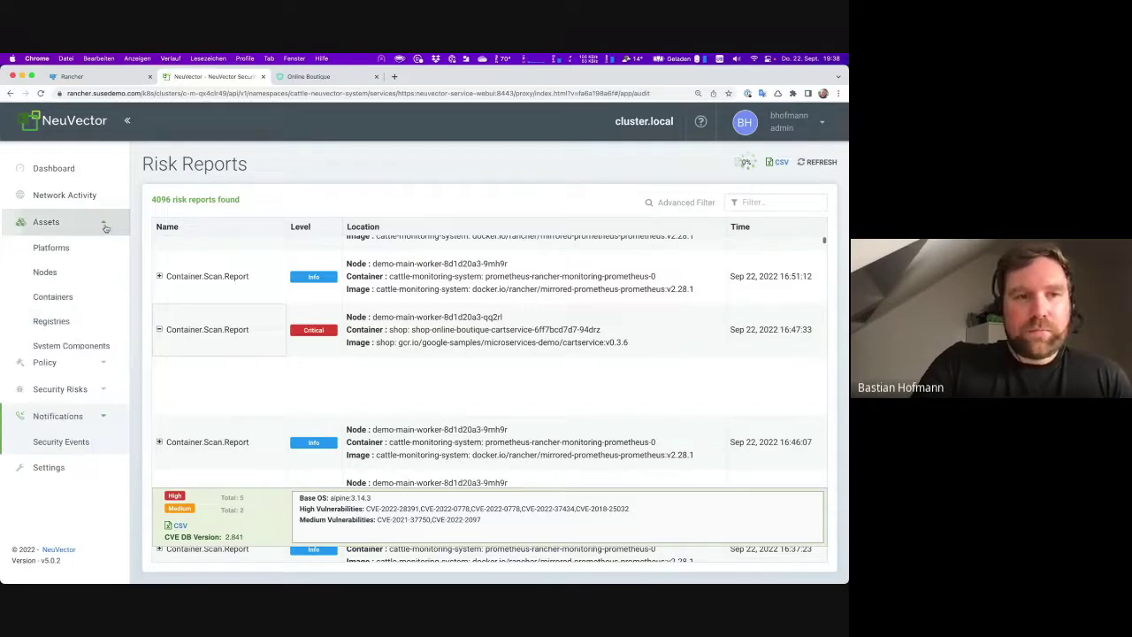
pyautogui.click(55, 297)
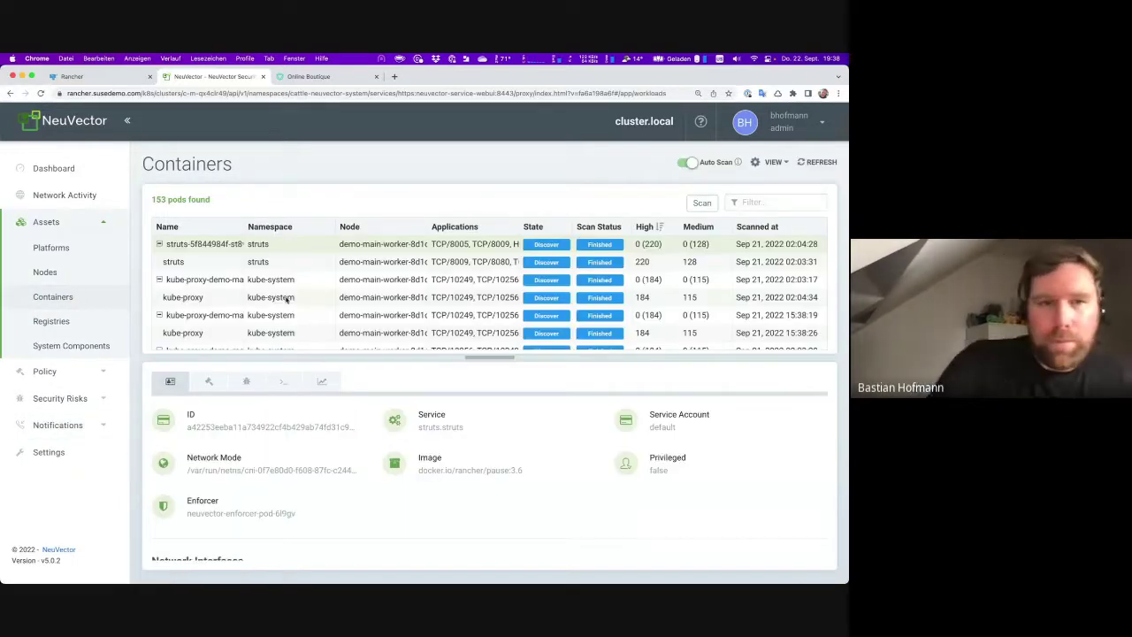
pyautogui.click(49, 371)
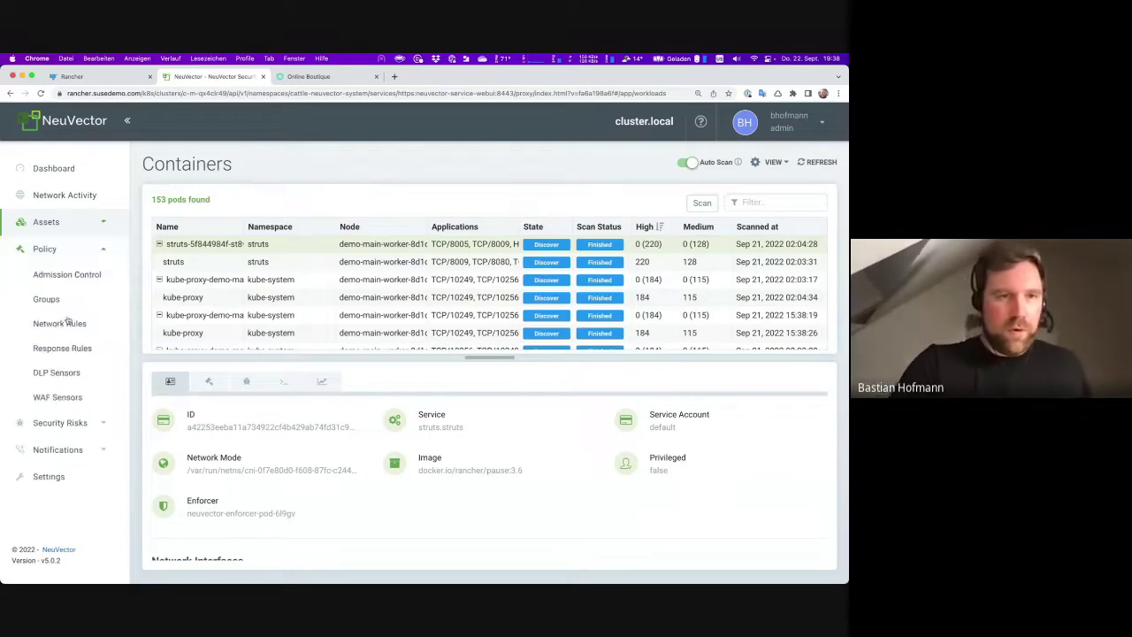
pyautogui.click(49, 299)
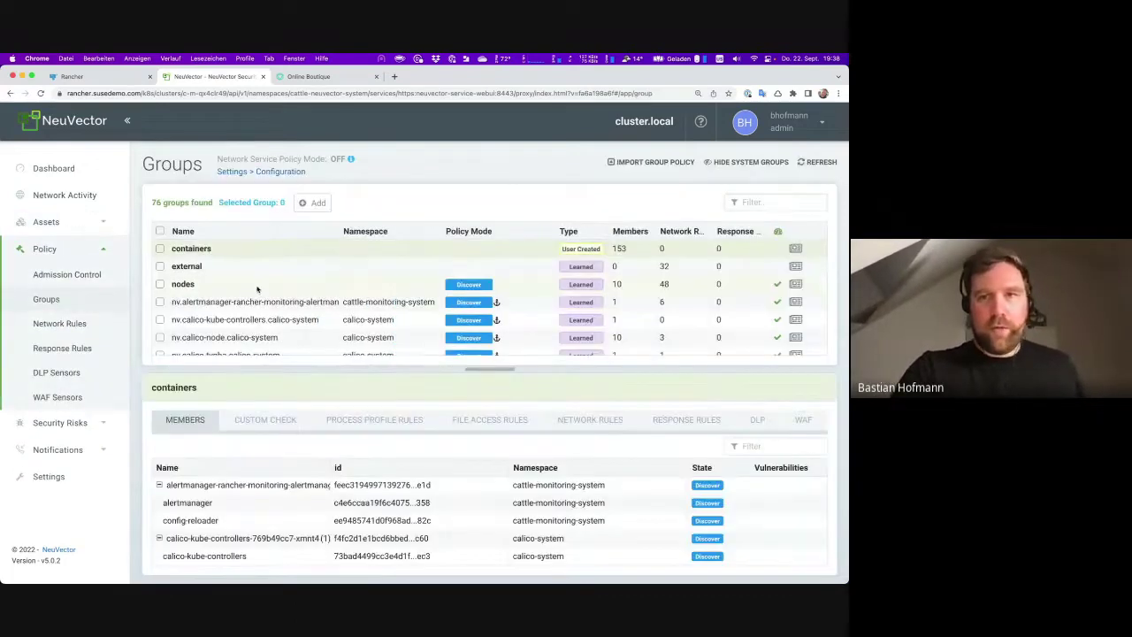
pyautogui.click(786, 202)
pyautogui.write('shop')
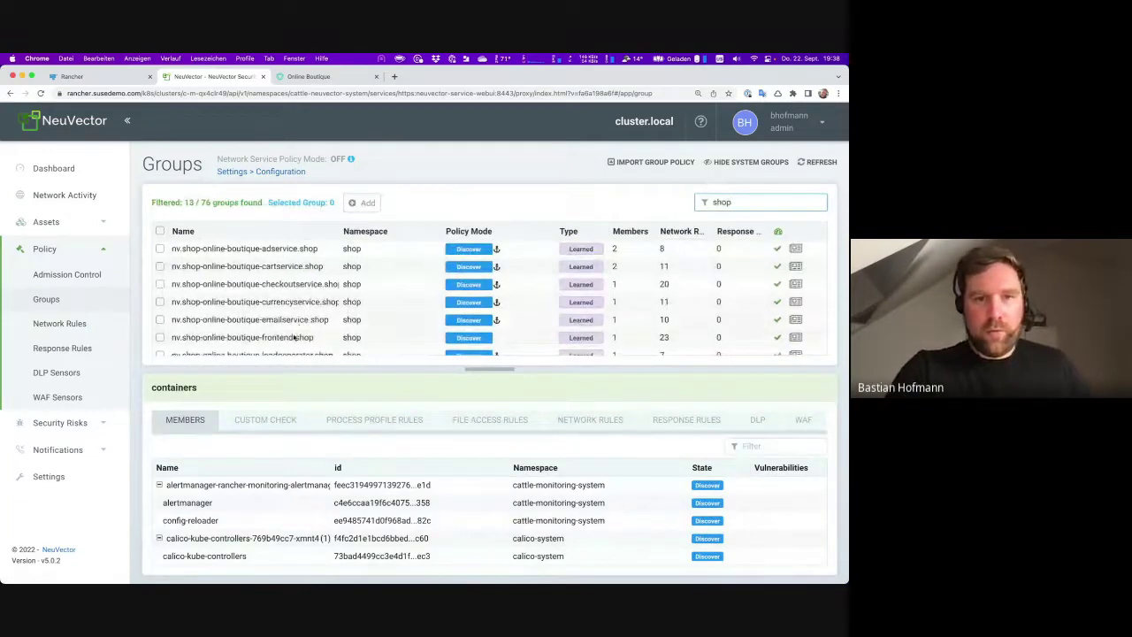
pyautogui.scroll(-3, 294, 332)
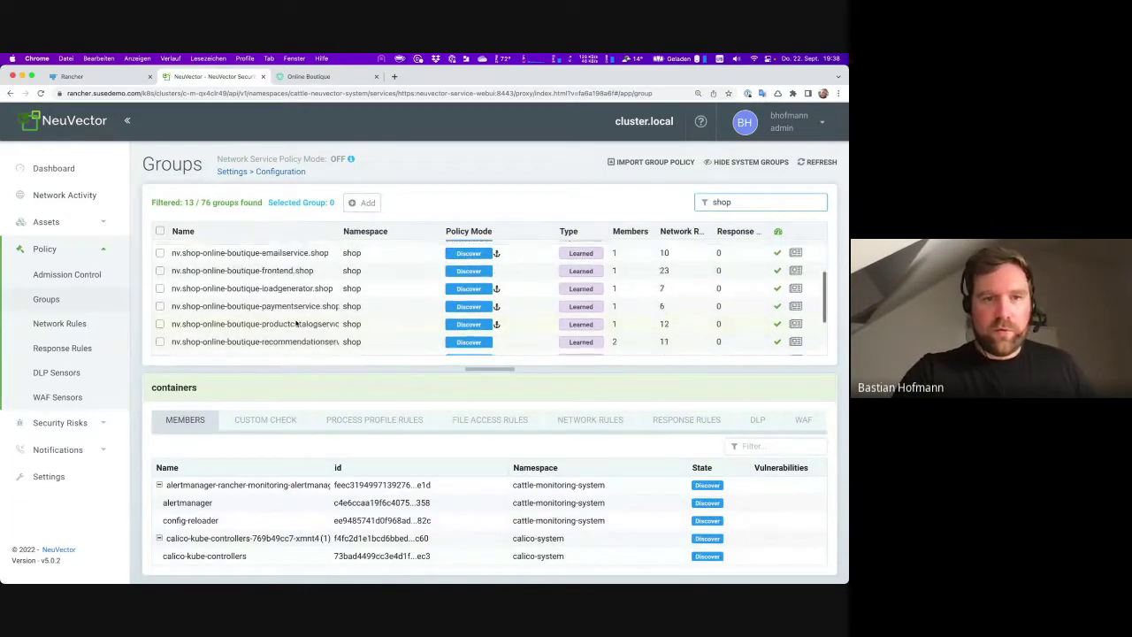
# Select the nv.shop-online-boutique-recommendationservice.shop group and review its members and the shop groups' policy modes
pyautogui.click(304, 341)
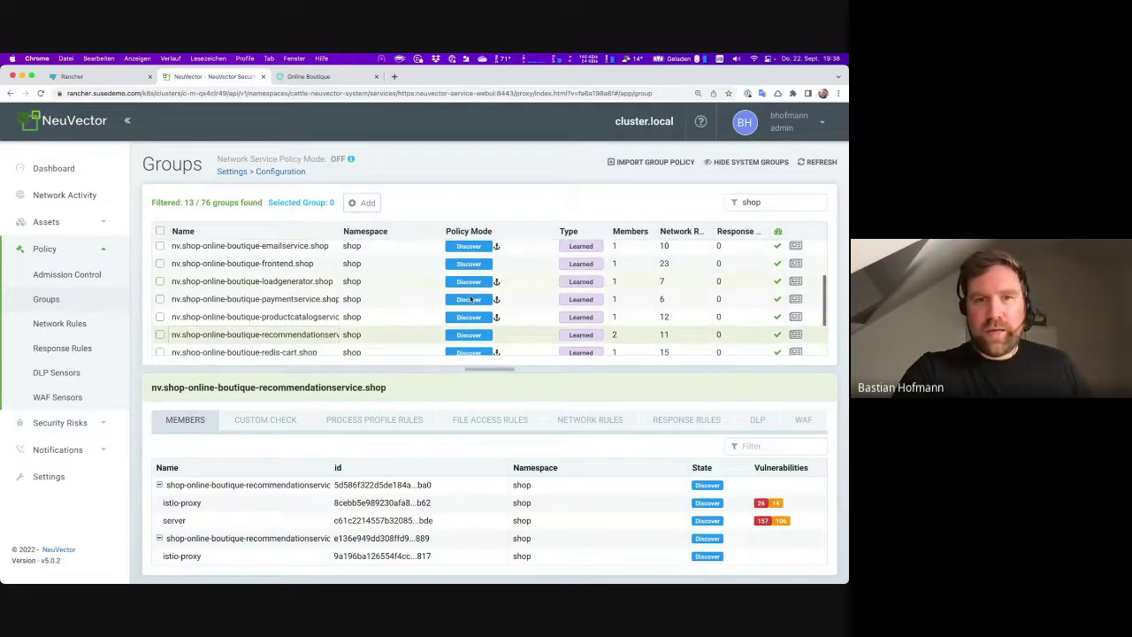
pyautogui.scroll(-1, 472, 309)
pyautogui.scroll(-4, 471, 334)
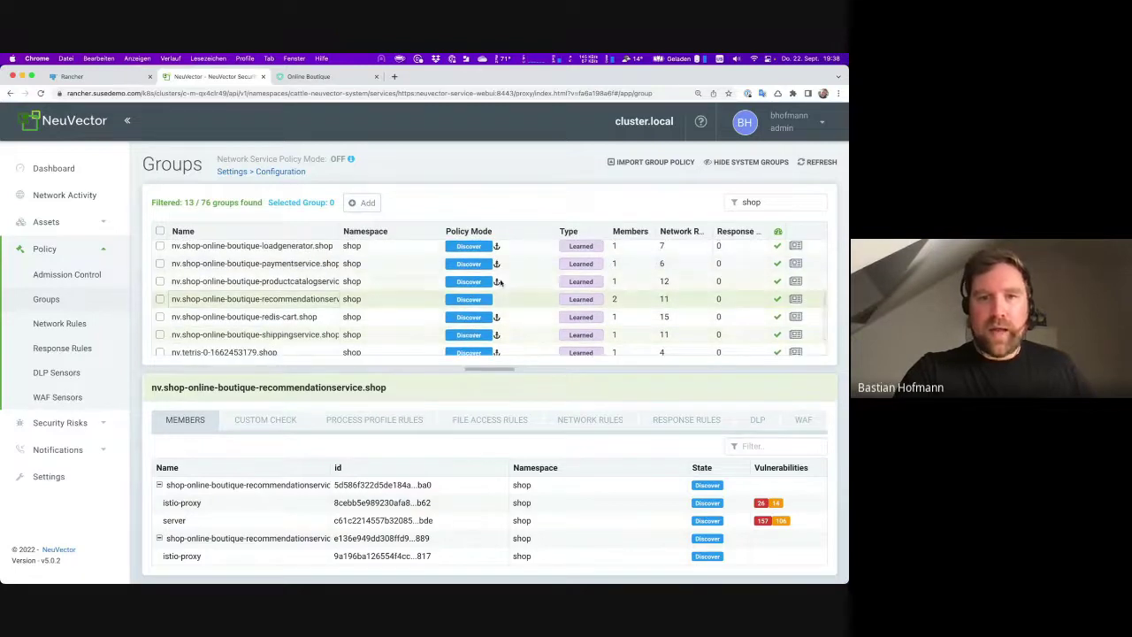
pyautogui.scroll(2, 481, 303)
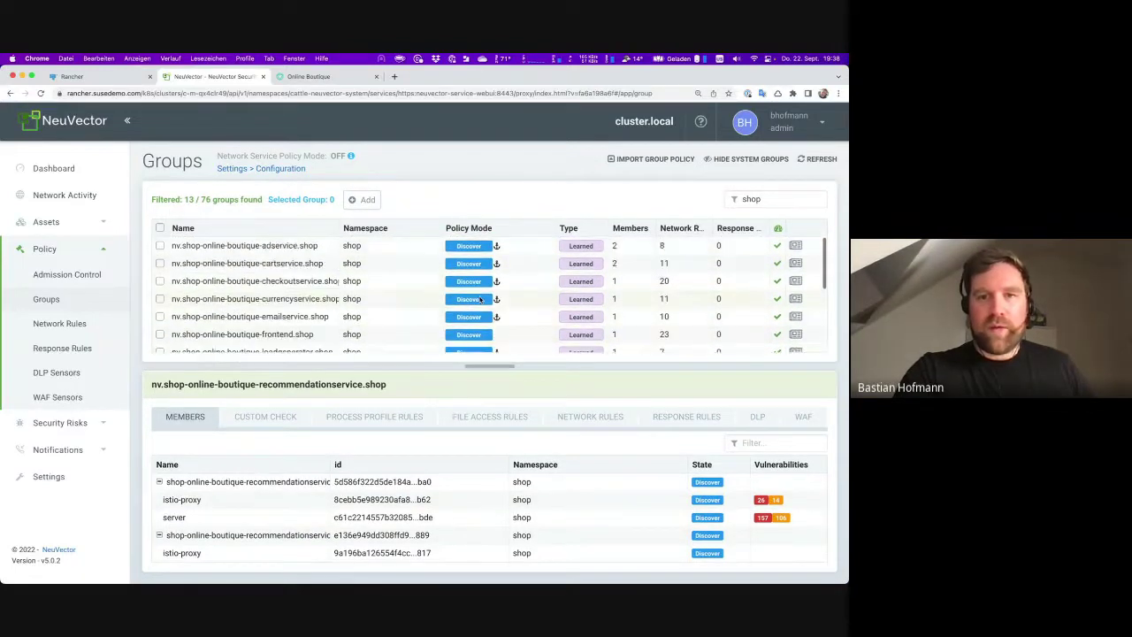
pyautogui.scroll(-2, 480, 302)
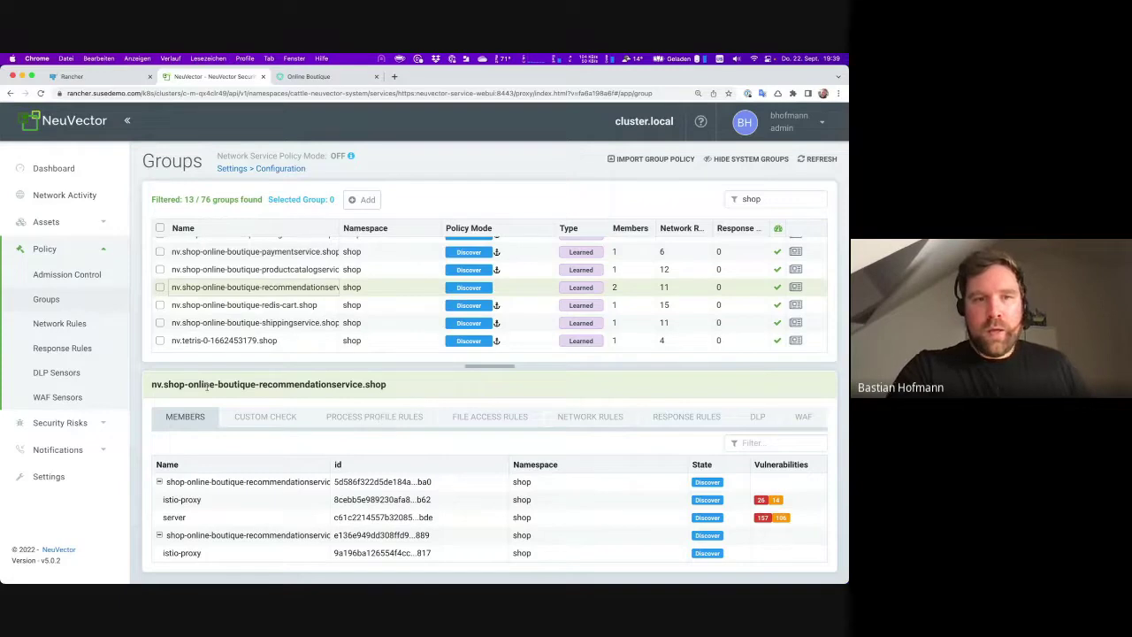
# Delete the wget rule (/usr/bin/wget) from the recommendationservice group's process profile rules
pyautogui.click(375, 420)
pyautogui.scroll(-6, 328, 502)
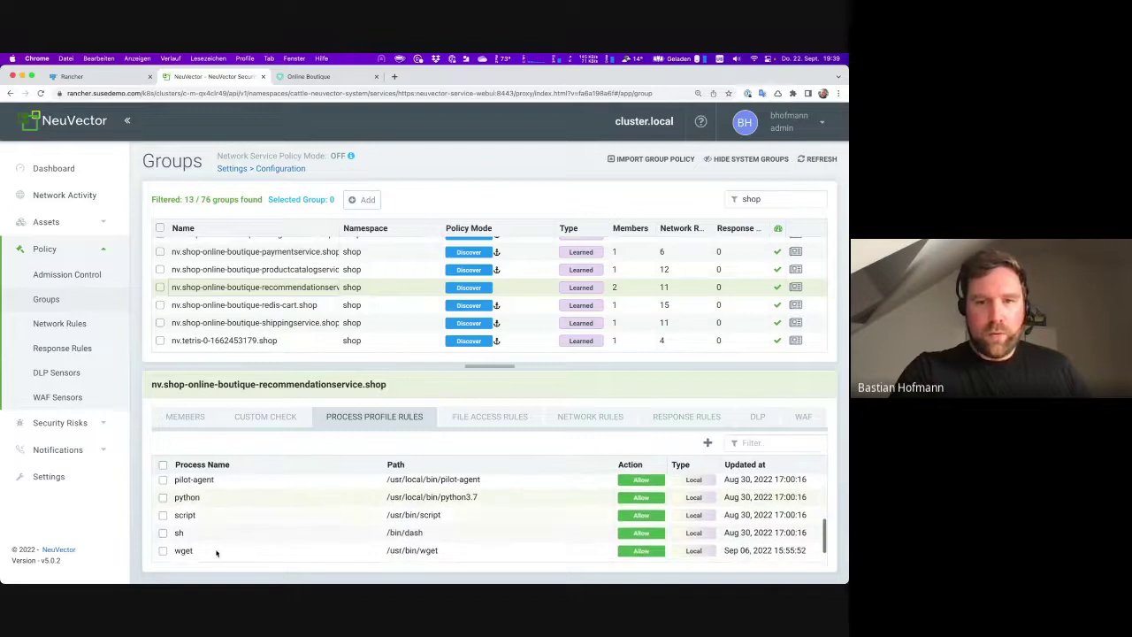
pyautogui.click(218, 552)
pyautogui.click(163, 551)
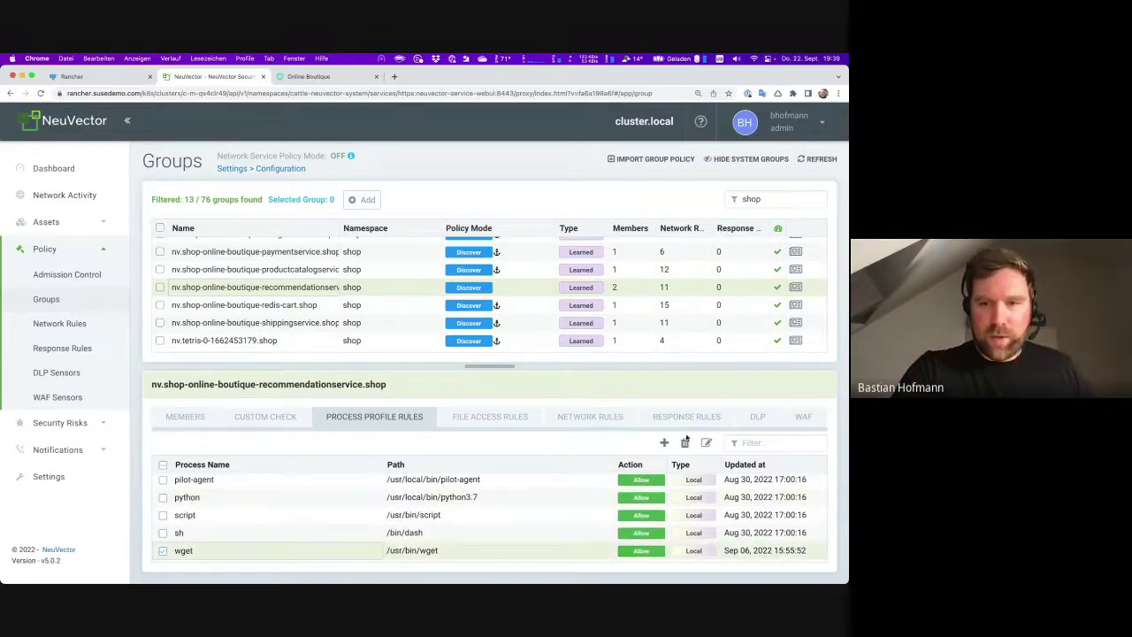
pyautogui.click(685, 443)
pyautogui.click(451, 181)
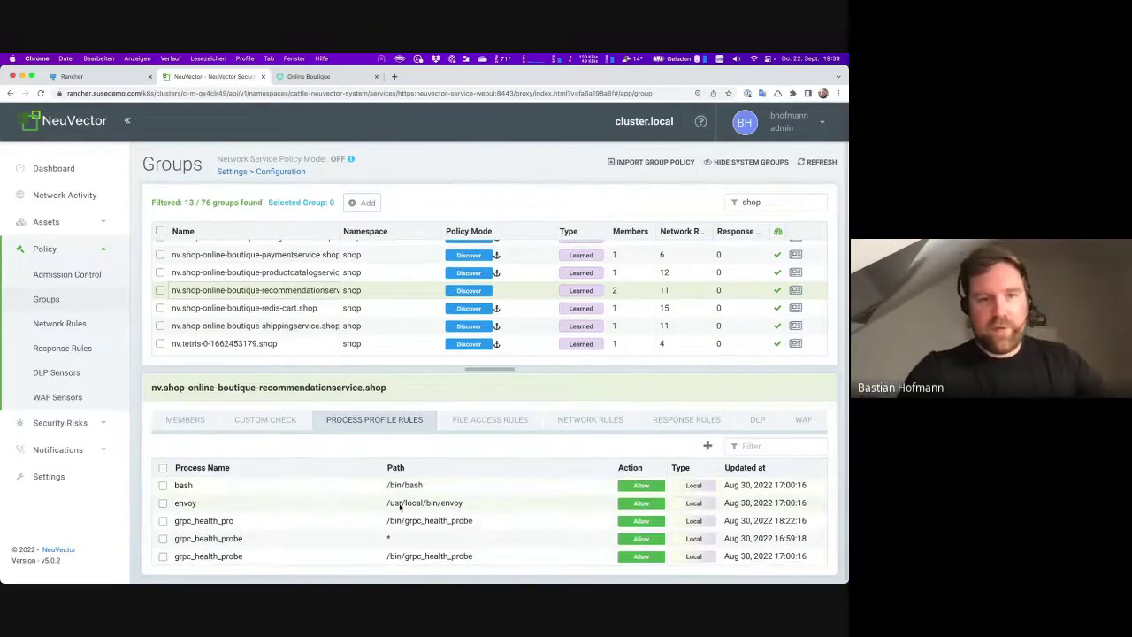
# Review the recommendationservice group's remaining allowed processes and its file access rules
pyautogui.scroll(-5, 407, 484)
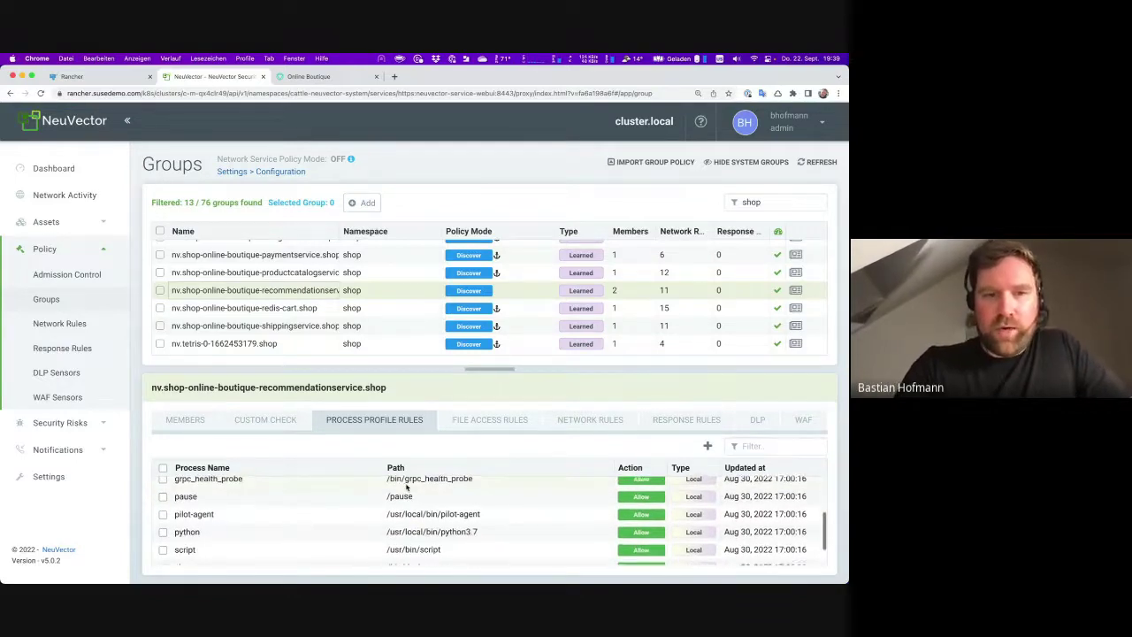
pyautogui.scroll(-1, 407, 487)
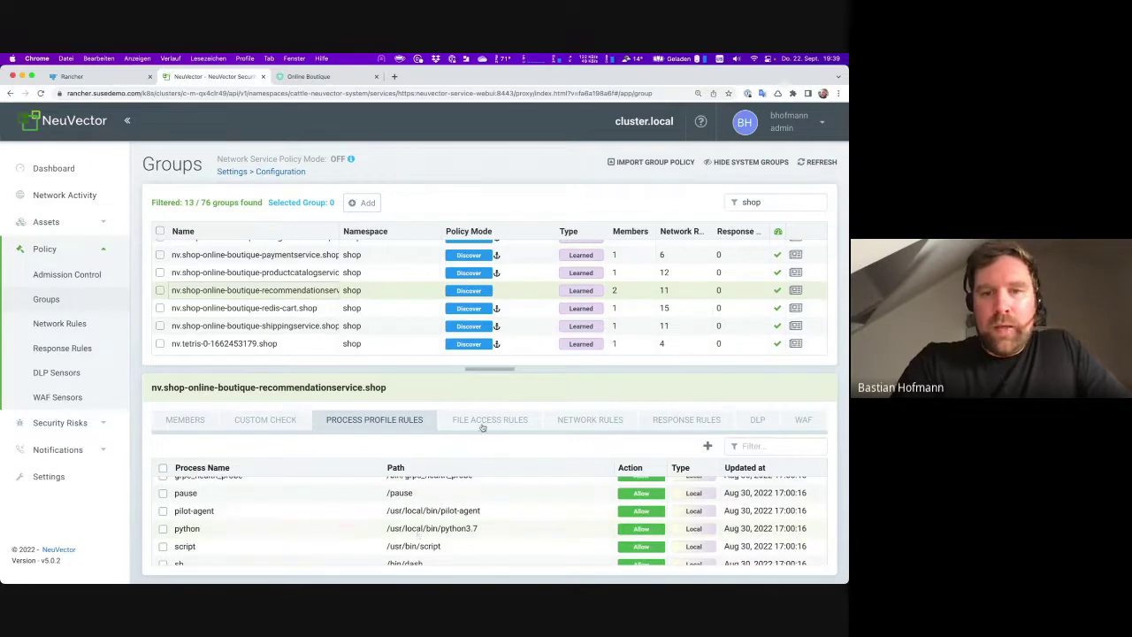
pyautogui.click(509, 420)
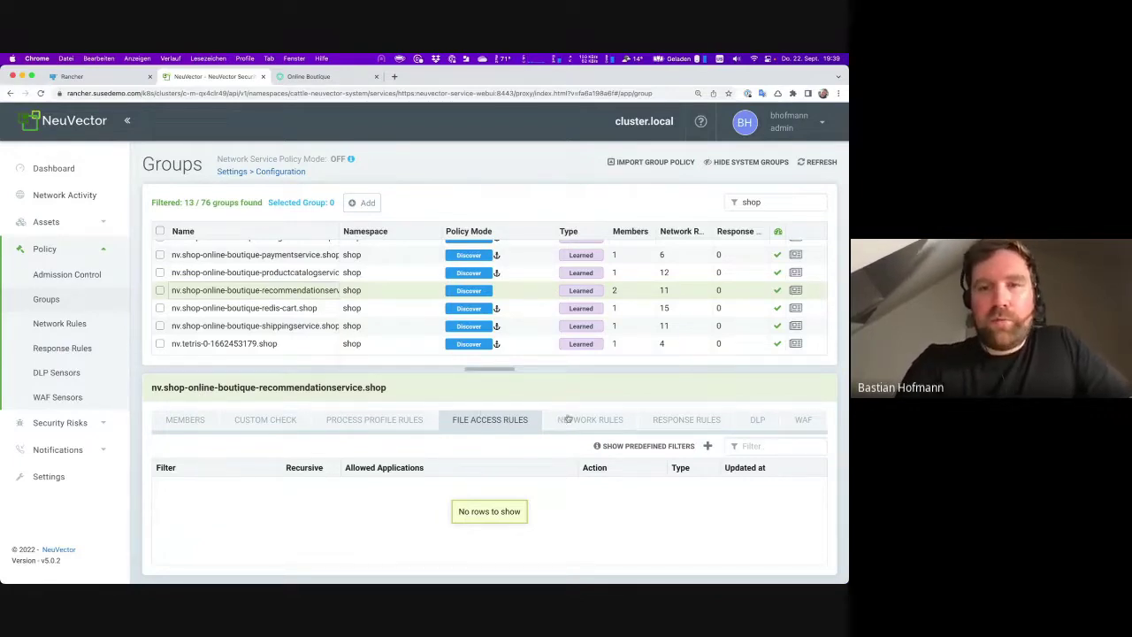
# Show the recommendationservice group's network rules, widen the From and To columns, and review the allowed connections
pyautogui.click(593, 422)
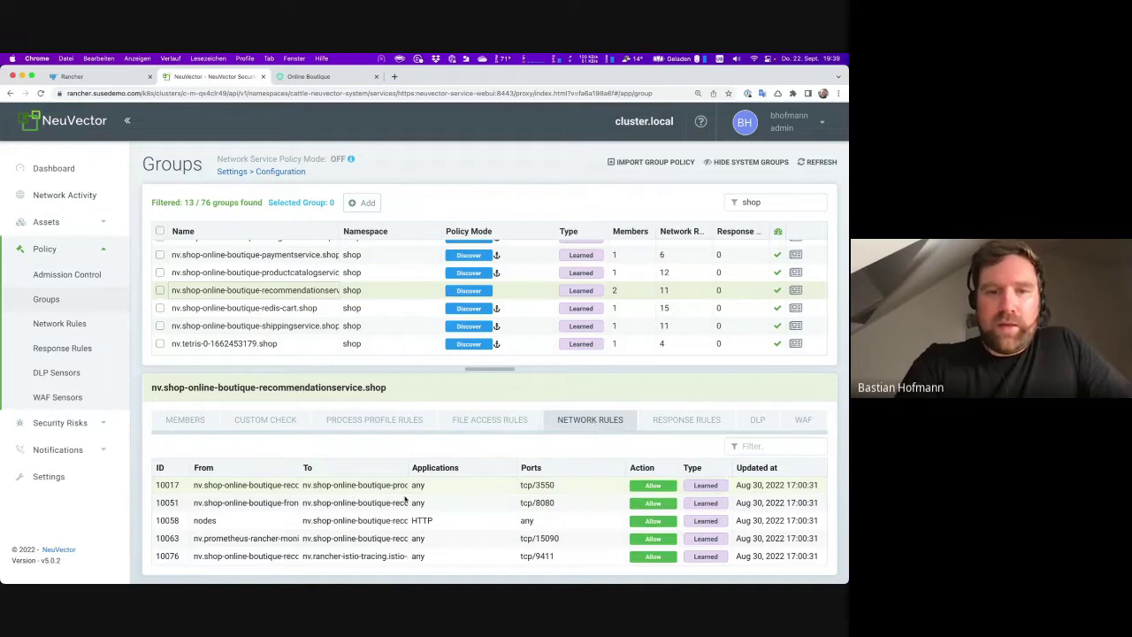
pyautogui.scroll(5, 403, 508)
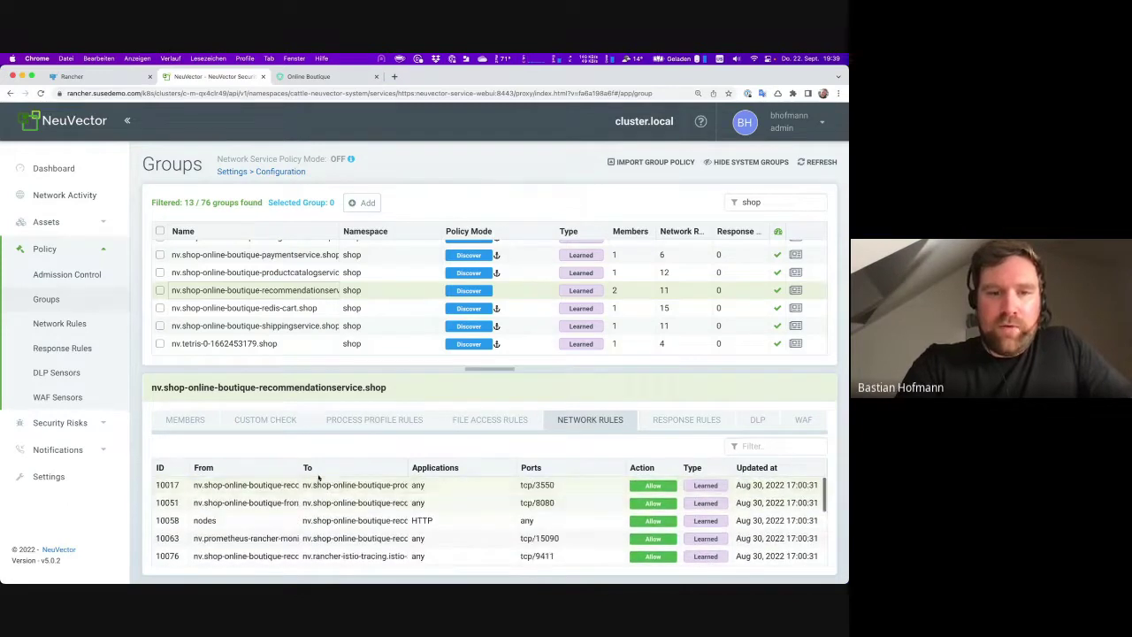
pyautogui.moveTo(297, 467); pyautogui.dragTo(429, 466)
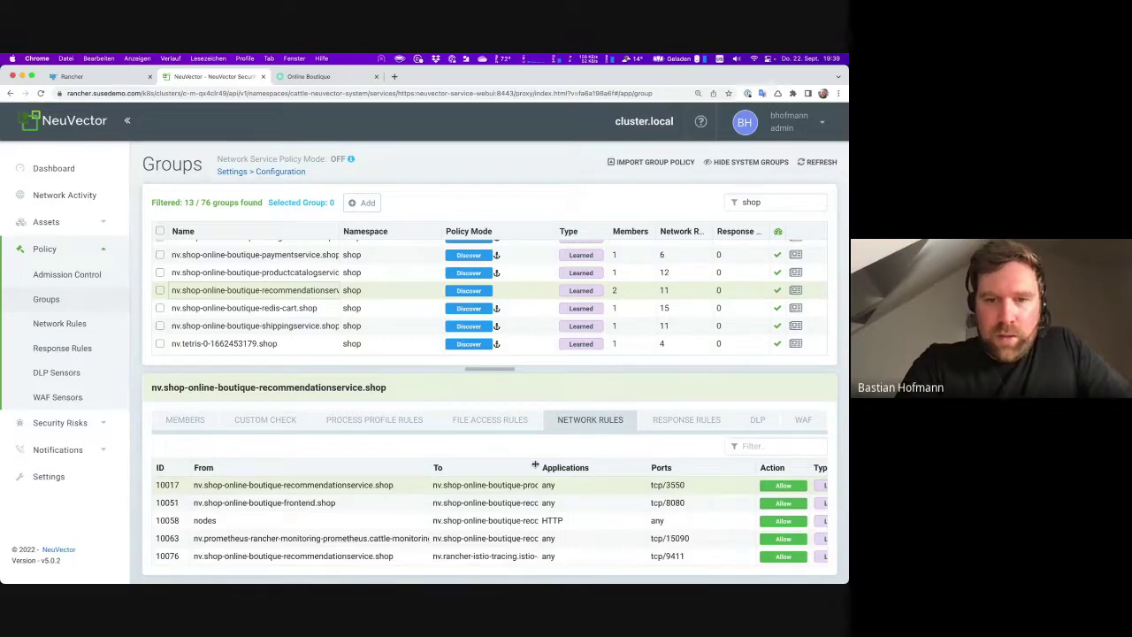
pyautogui.moveTo(539, 467); pyautogui.dragTo(739, 465)
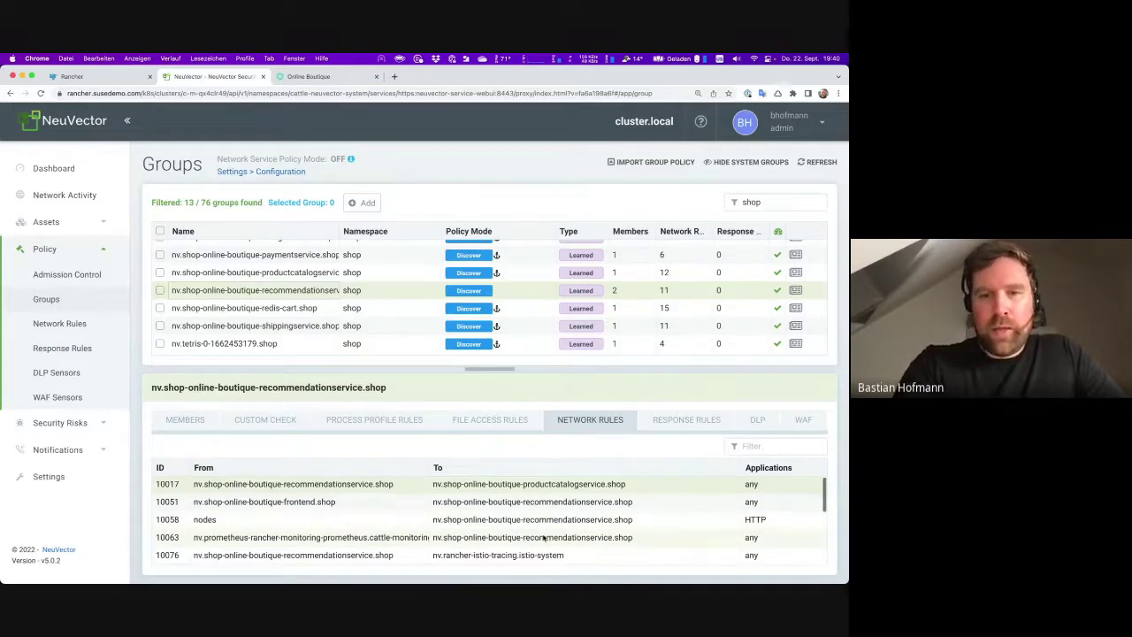
pyautogui.scroll(-5, 477, 522)
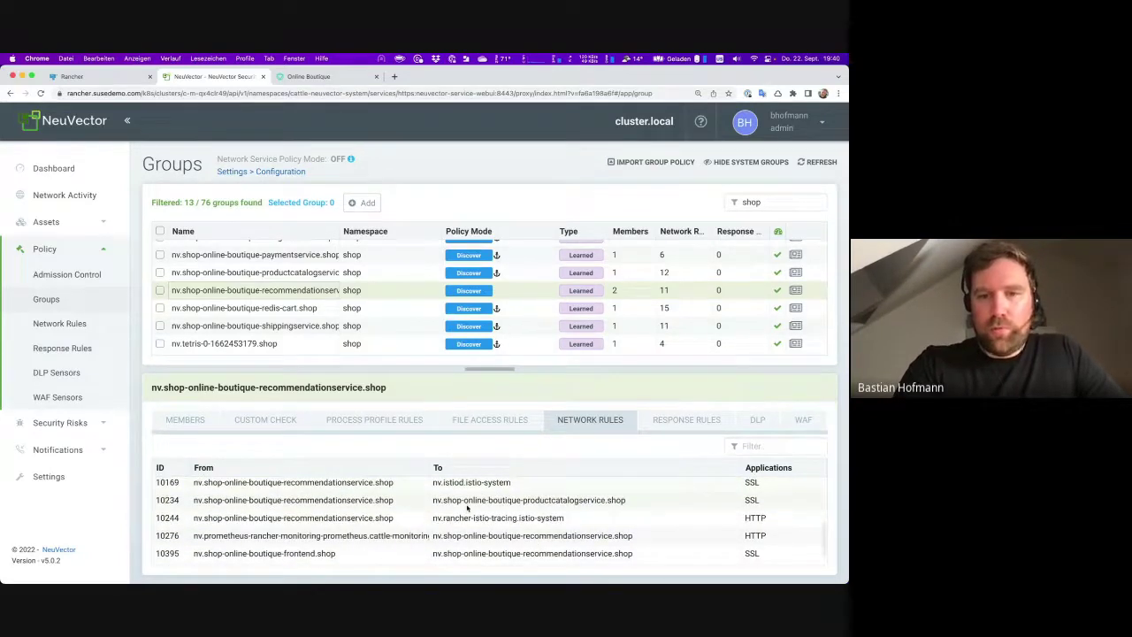
pyautogui.scroll(-1, 478, 513)
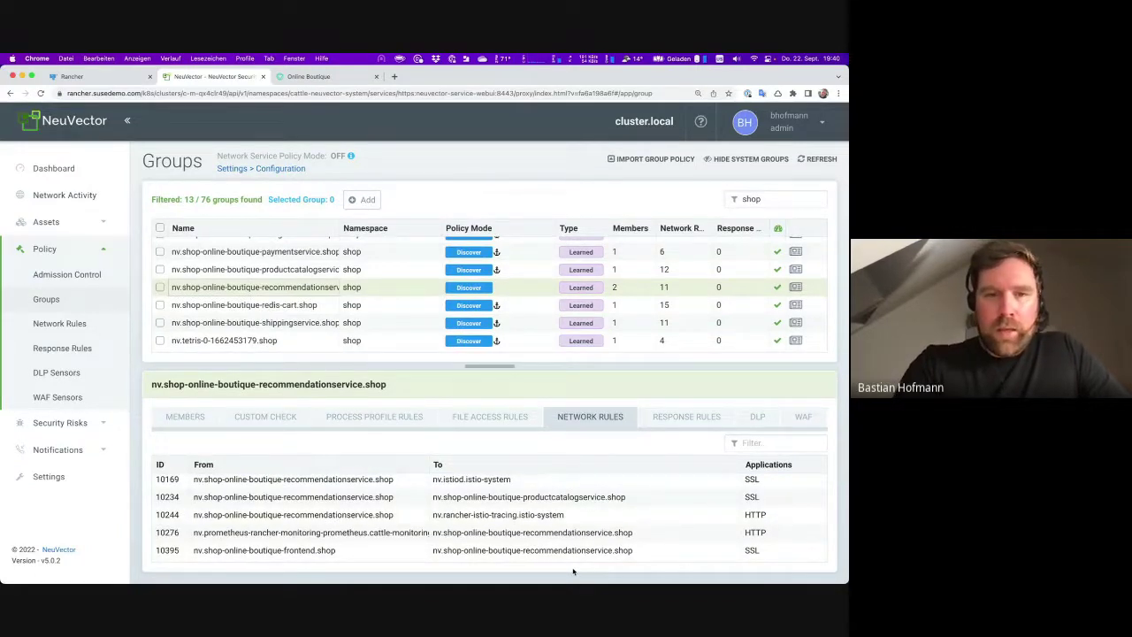
# Recheck the recommendationservice group's process profile rules and switch to the Rancher dashboard
pyautogui.click(365, 417)
pyautogui.scroll(-3, 371, 492)
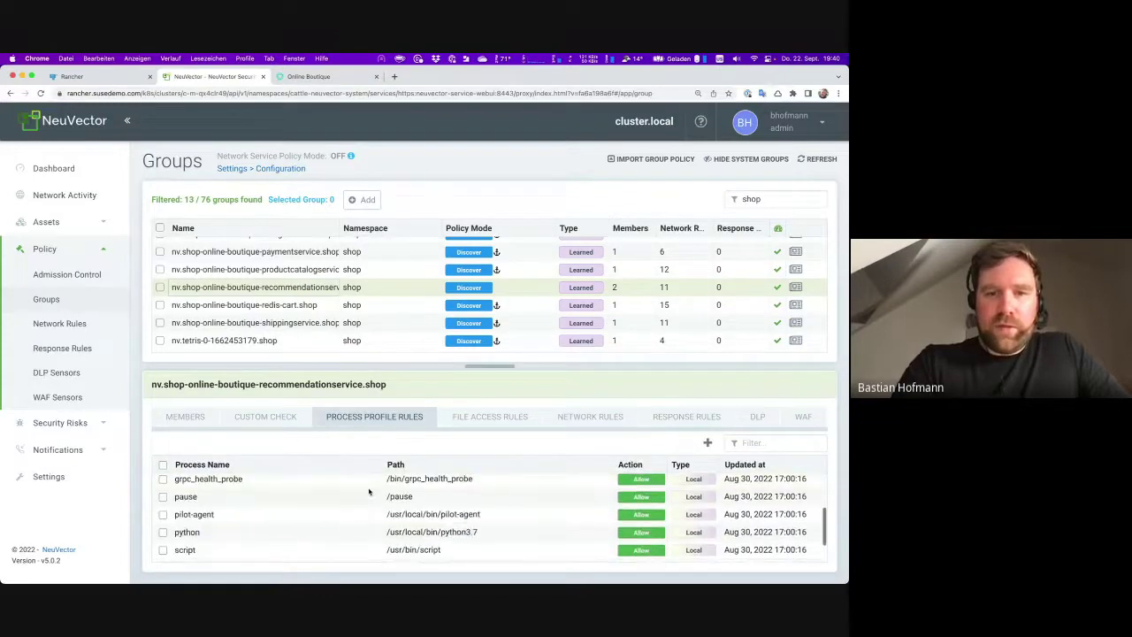
pyautogui.scroll(-1, 369, 492)
pyautogui.click(78, 76)
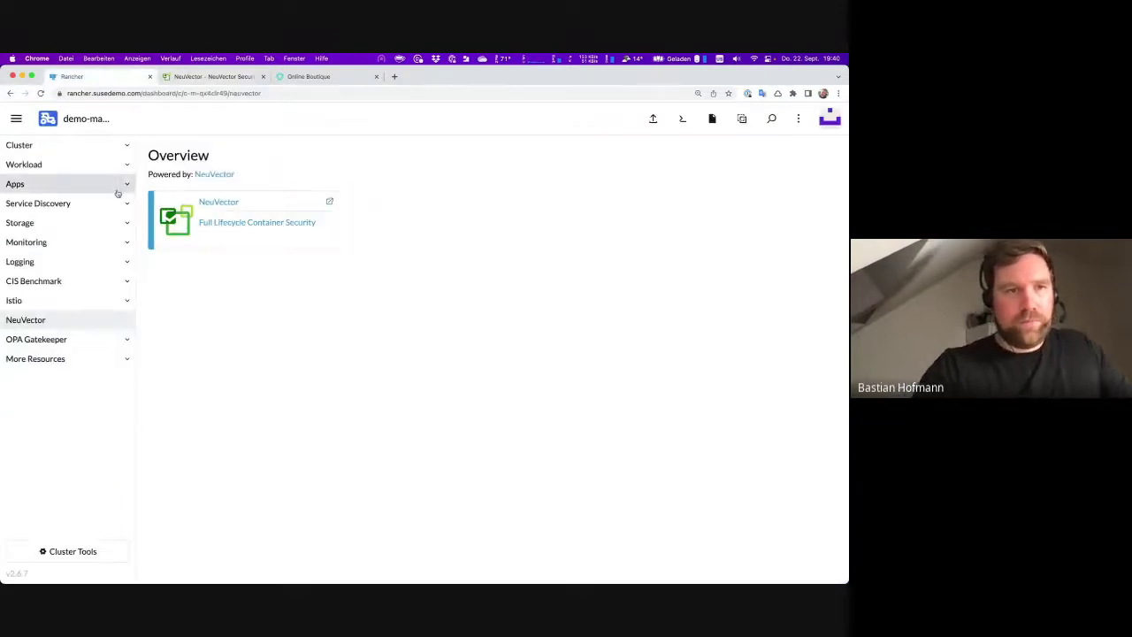
# Filter the shop namespace's pods by "recomm" and open a shell in the recommendationservice pod ending in gqcq8
pyautogui.click(127, 164)
pyautogui.click(40, 275)
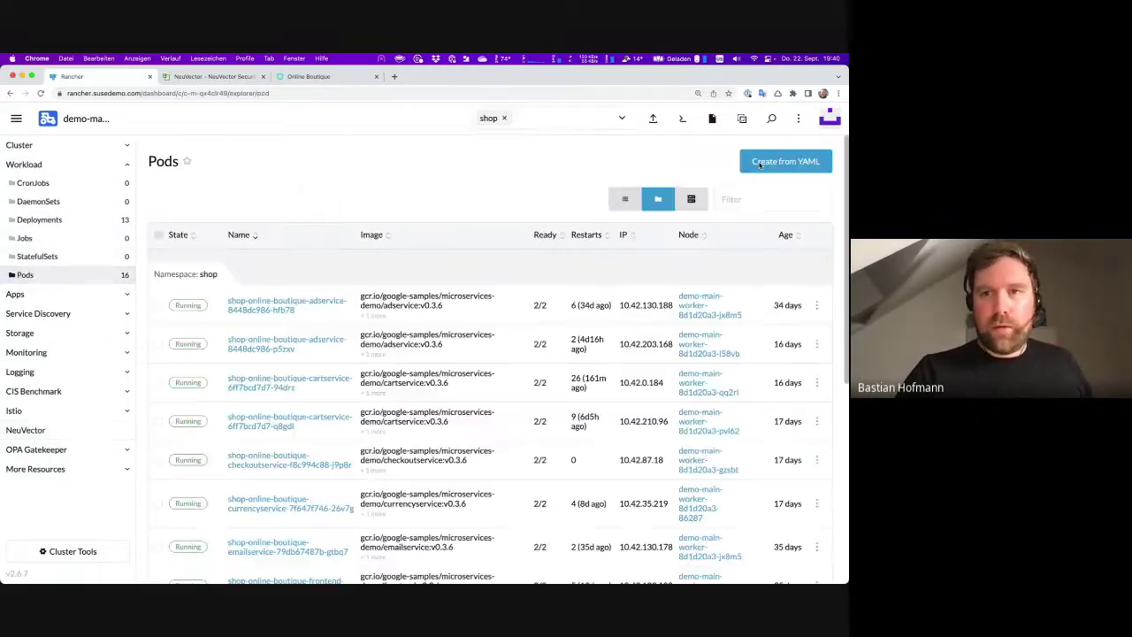
pyautogui.click(762, 199)
pyautogui.write('recomm')
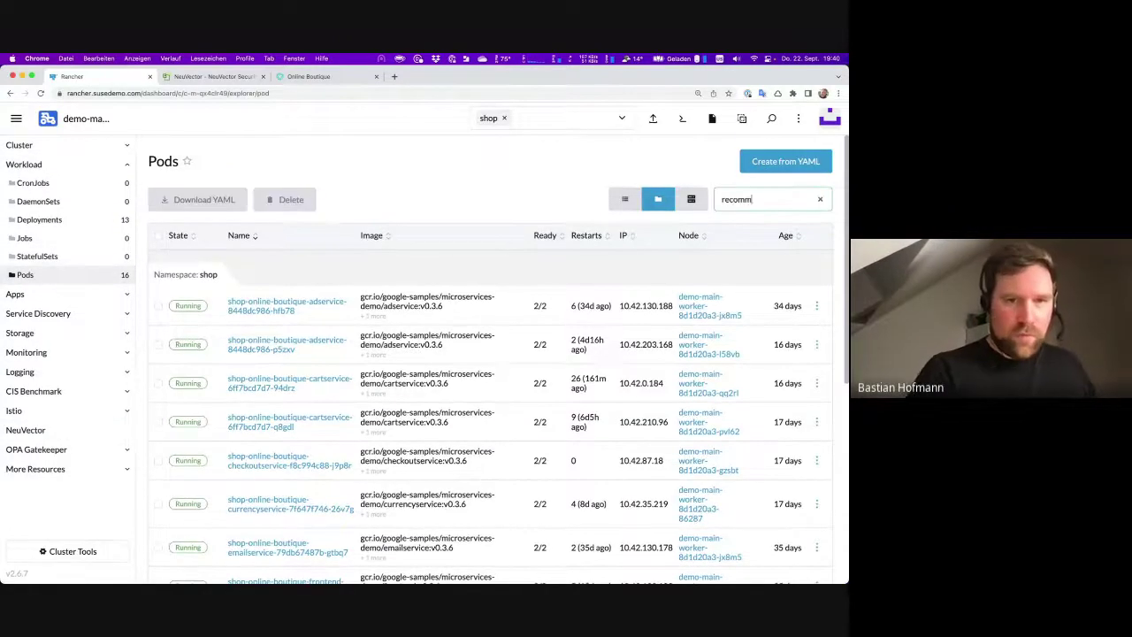
pyautogui.click(822, 305)
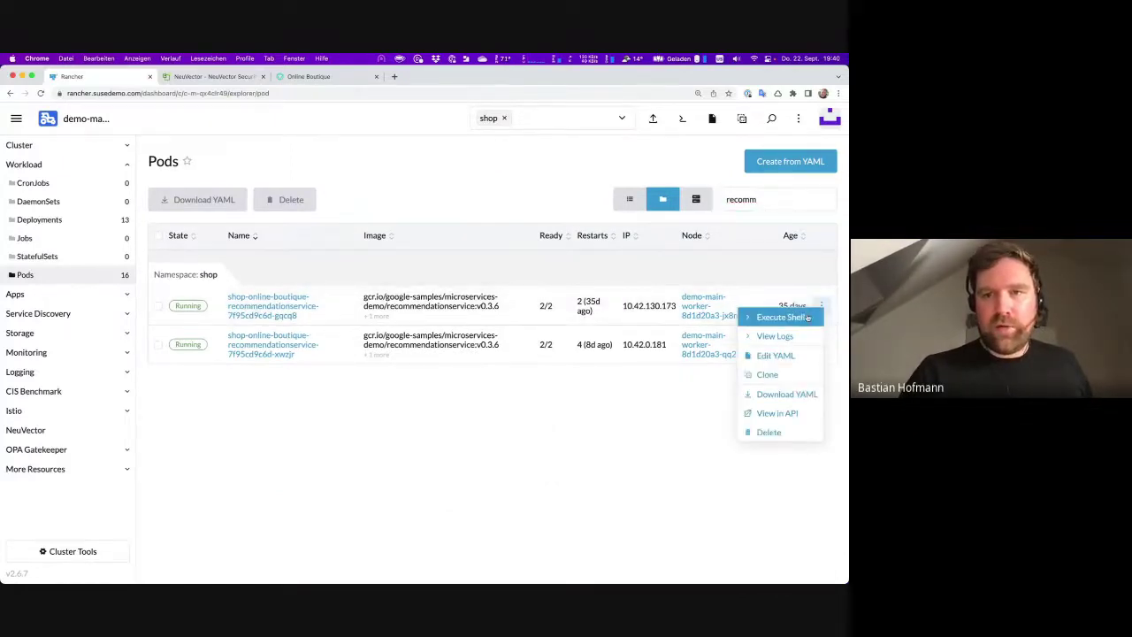
pyautogui.click(781, 317)
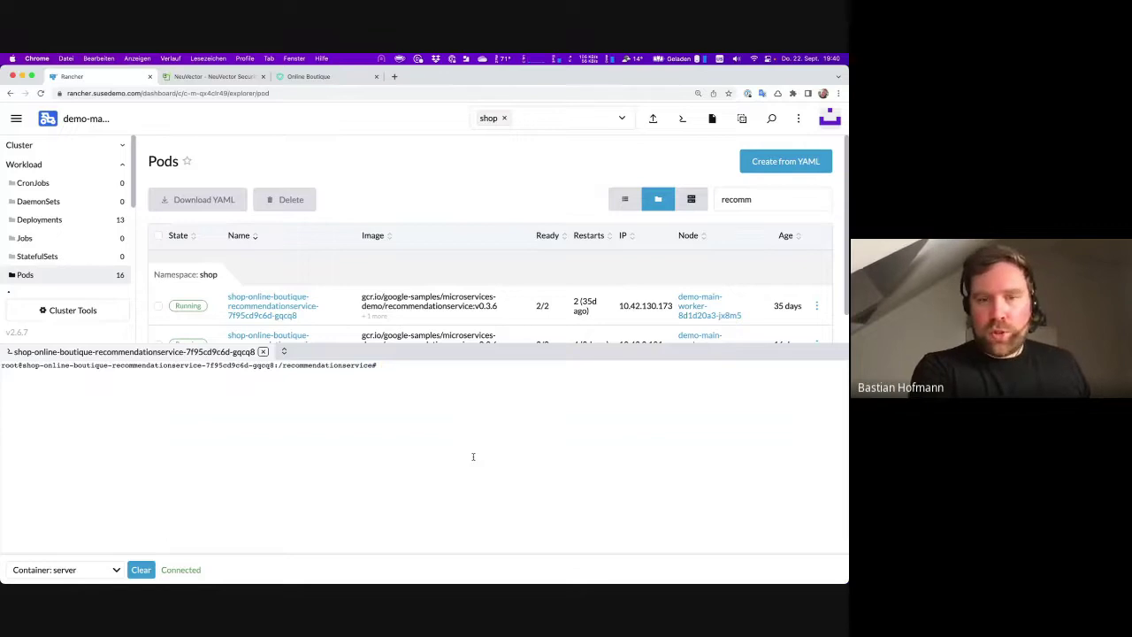
# Run wget google.com in the recommendationservice pod's shell and highlight the saved file's name in the output
pyautogui.write('wget google')
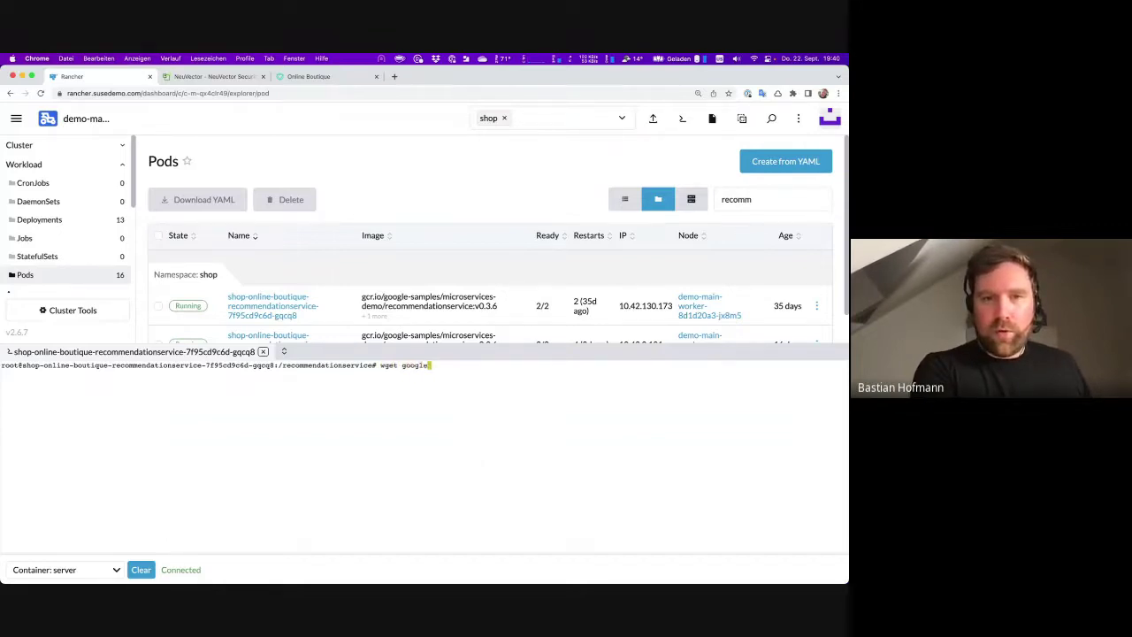
pyautogui.write('.com')
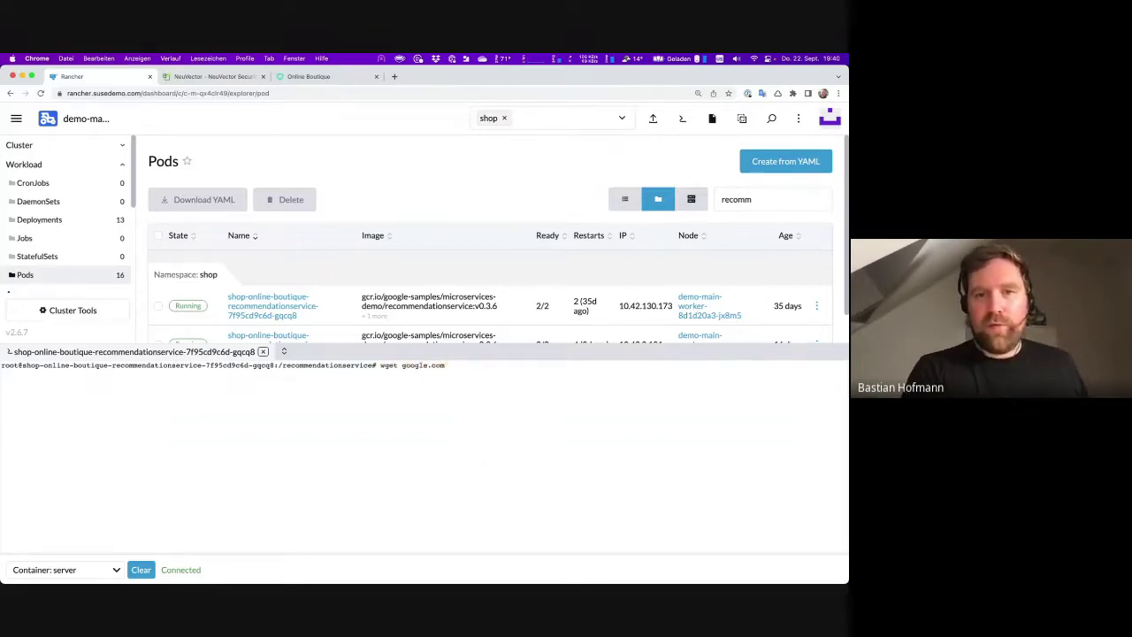
pyautogui.press('Left')
pyautogui.press('Left')
pyautogui.press('Left')
pyautogui.press('Left')
pyautogui.press('Left')
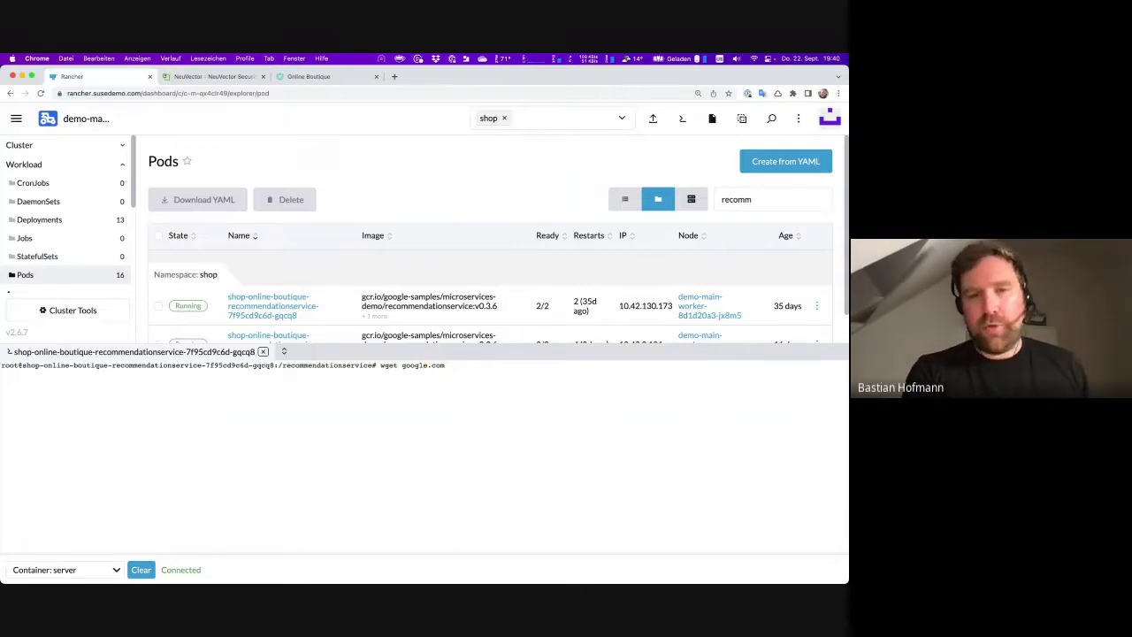
pyautogui.press('Return')
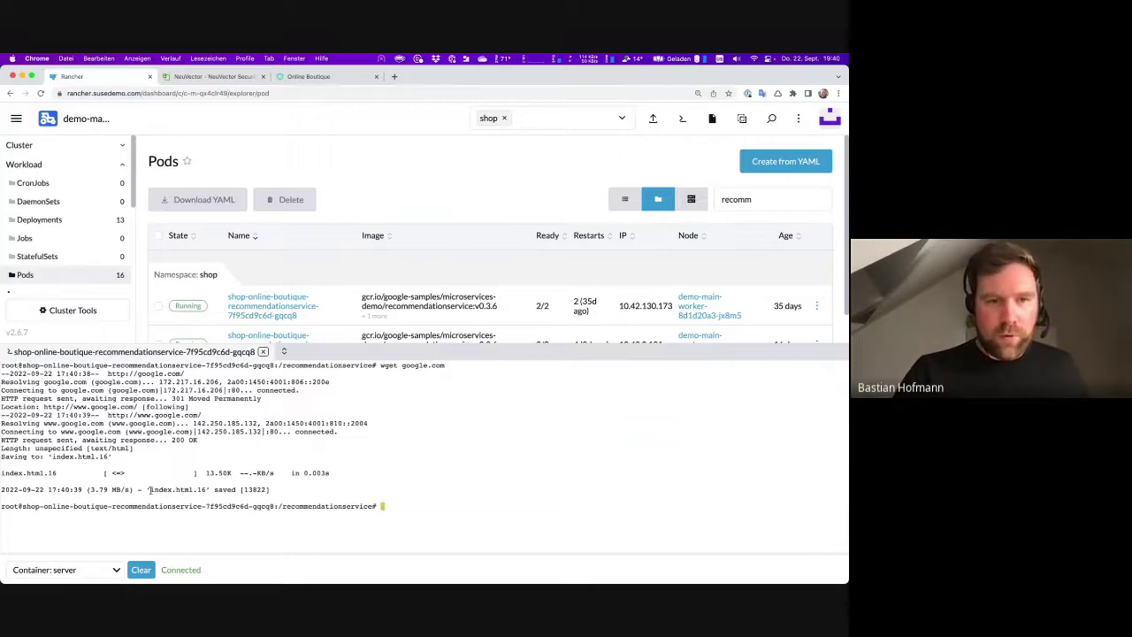
pyautogui.moveTo(151, 489); pyautogui.dragTo(207, 492)
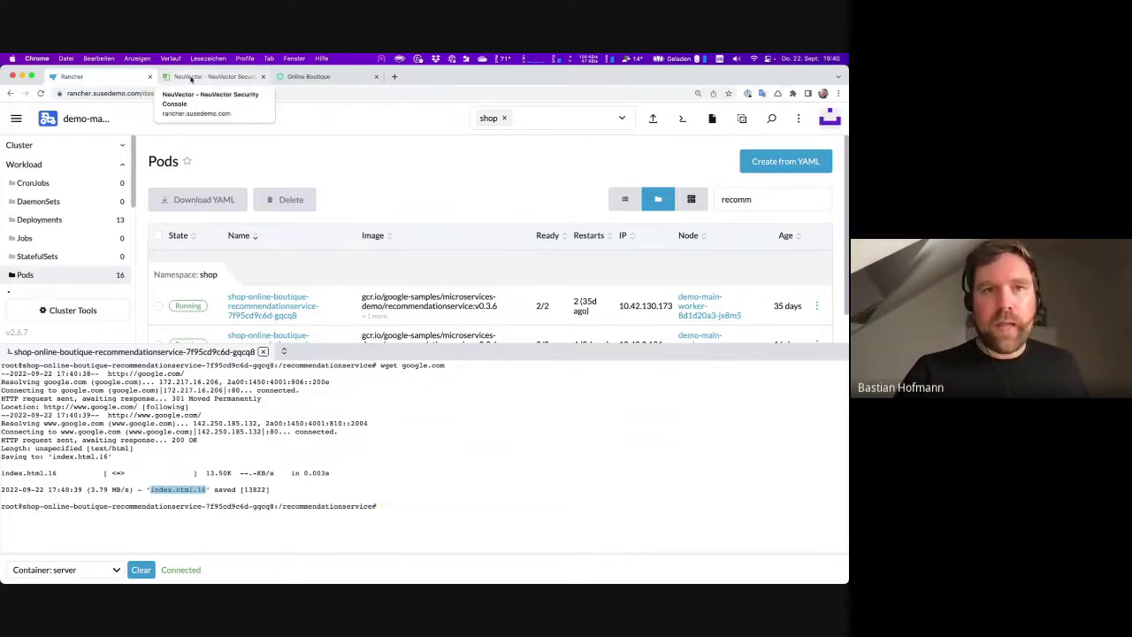
# Switch to NeuVector, refresh the groups, and check the recommendationservice group's process profile and network rules for newly learned entries
pyautogui.click(190, 77)
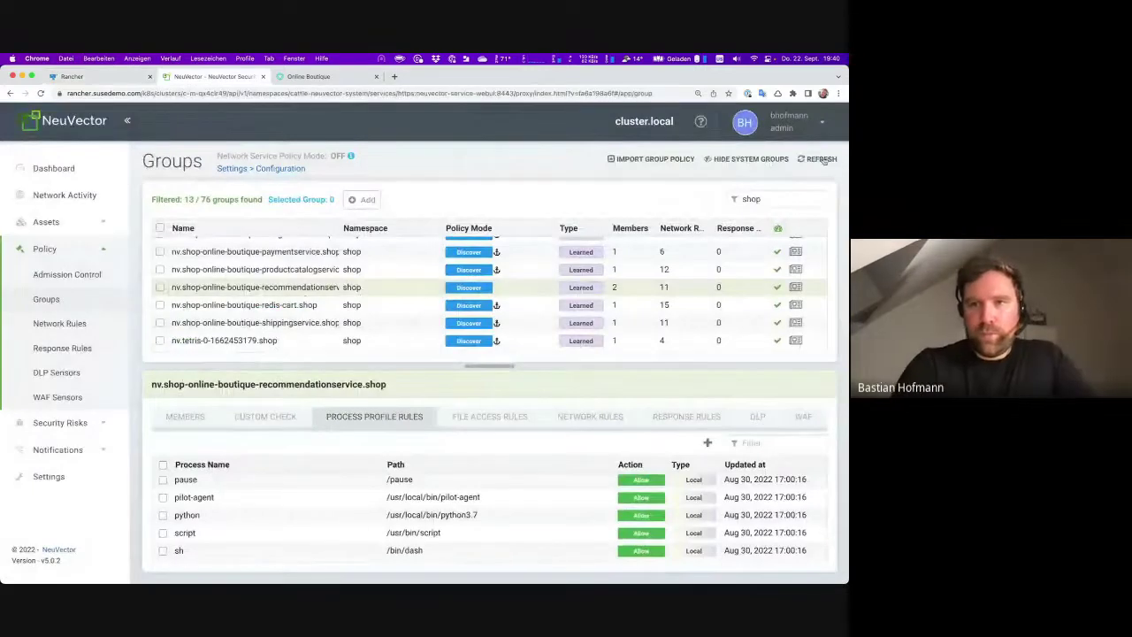
pyautogui.click(821, 159)
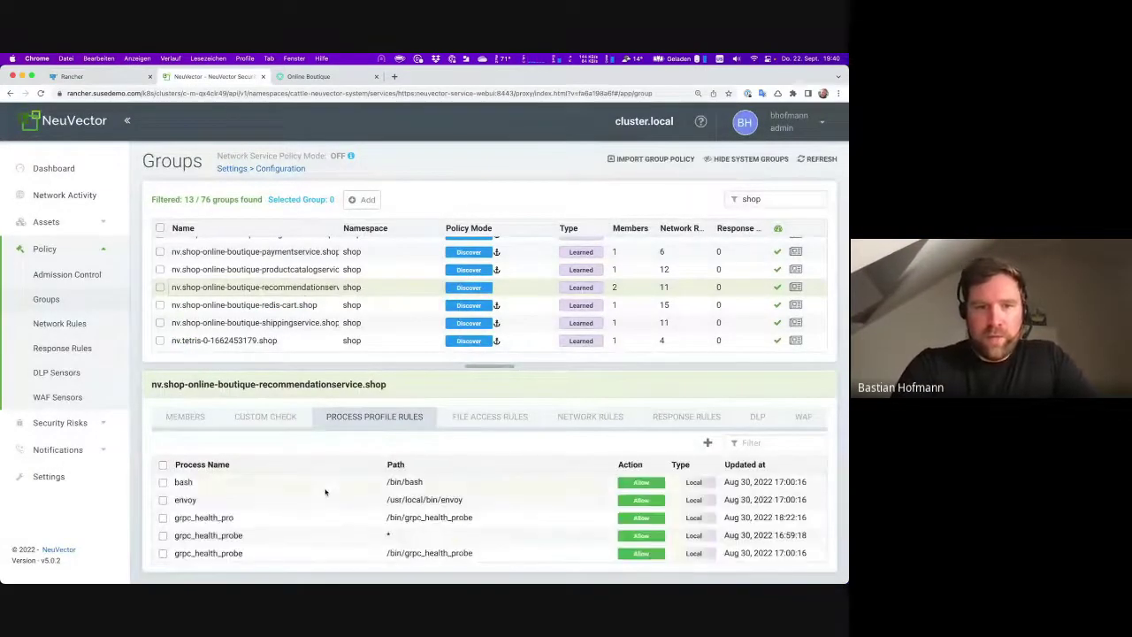
pyautogui.scroll(-5, 324, 501)
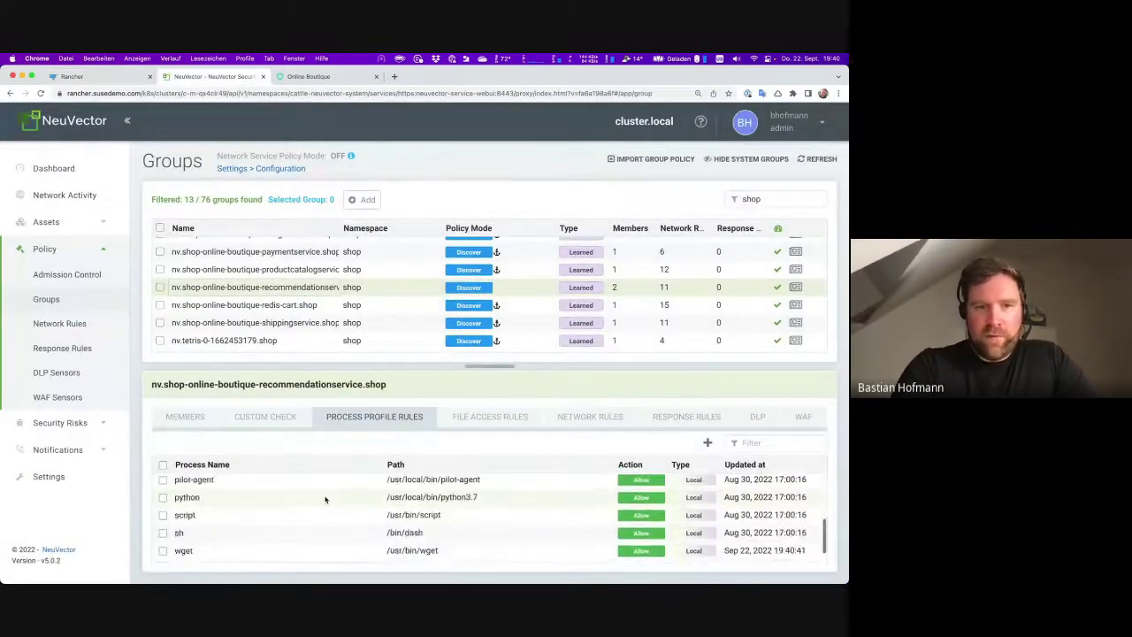
pyautogui.click(269, 550)
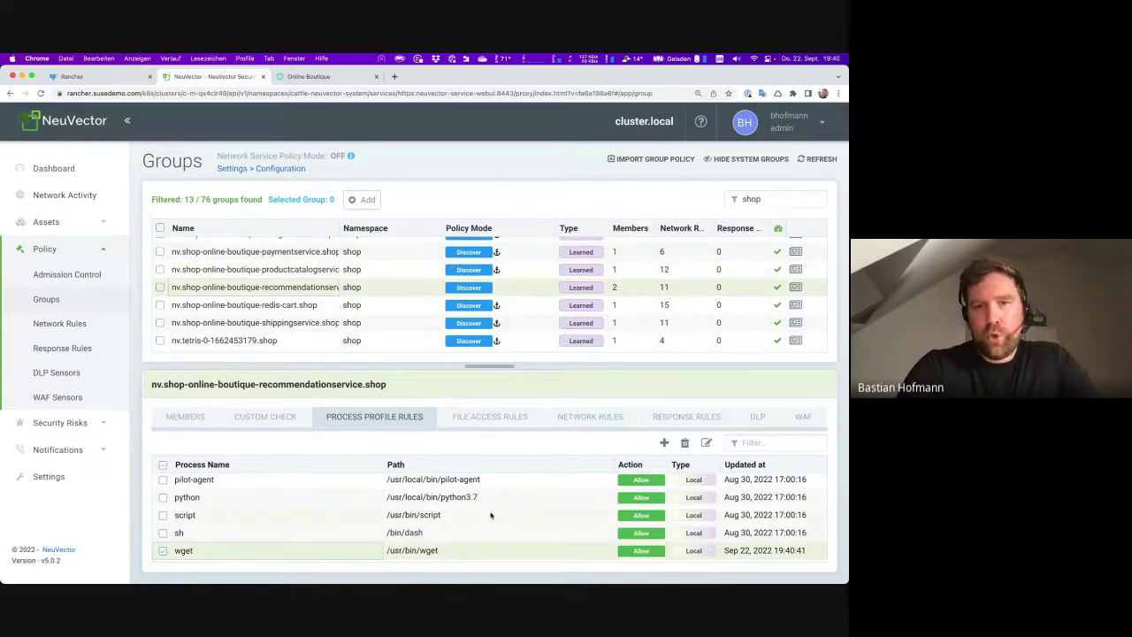
pyautogui.click(607, 425)
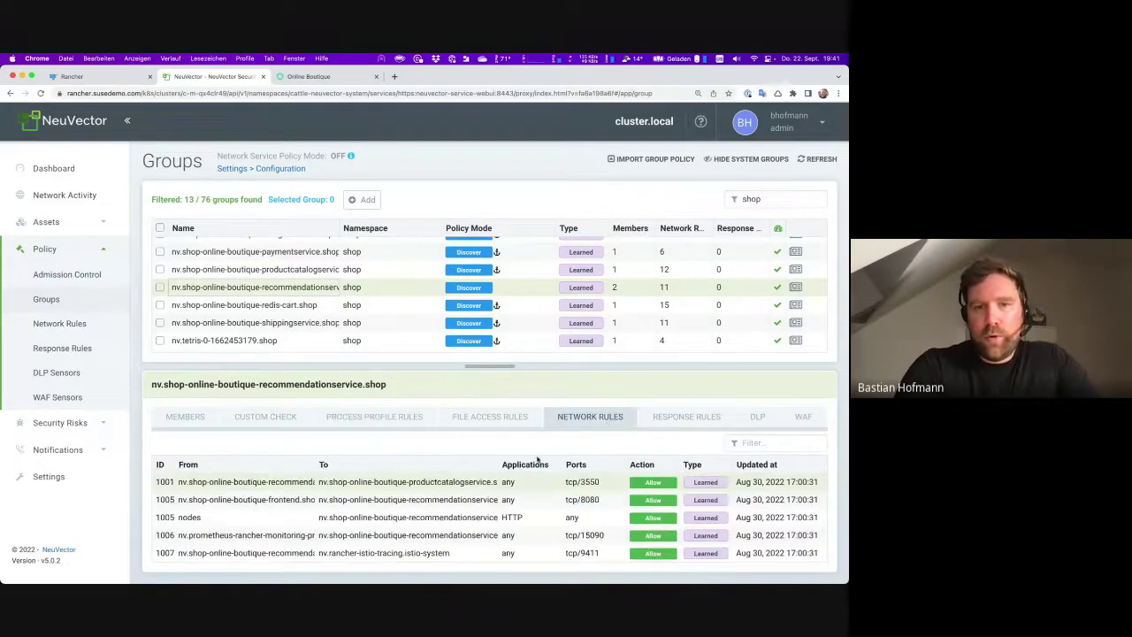
pyautogui.scroll(-3, 509, 531)
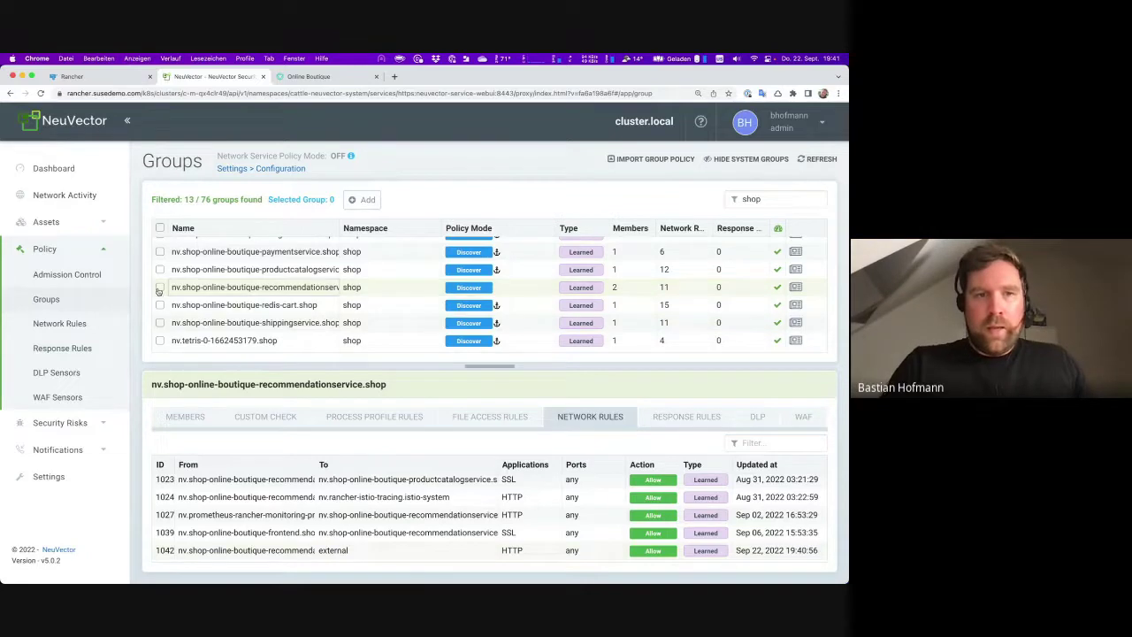
# Delete the newly learned wget process profile rule from the recommendationservice group and confirm the deletion
pyautogui.click(398, 415)
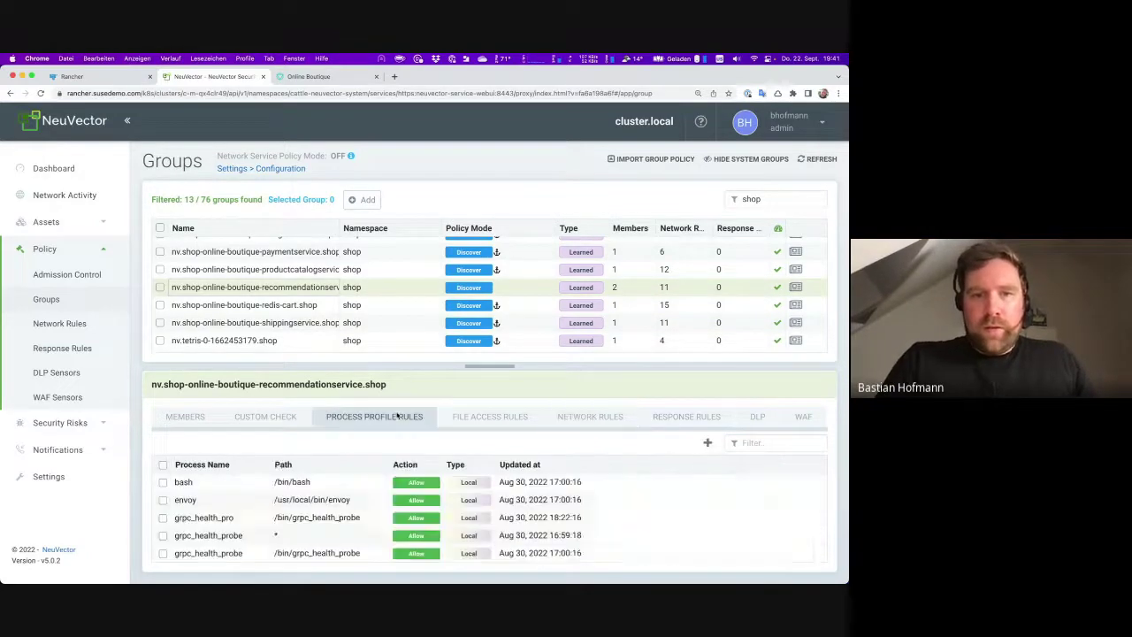
pyautogui.scroll(-5, 191, 534)
pyautogui.click(163, 550)
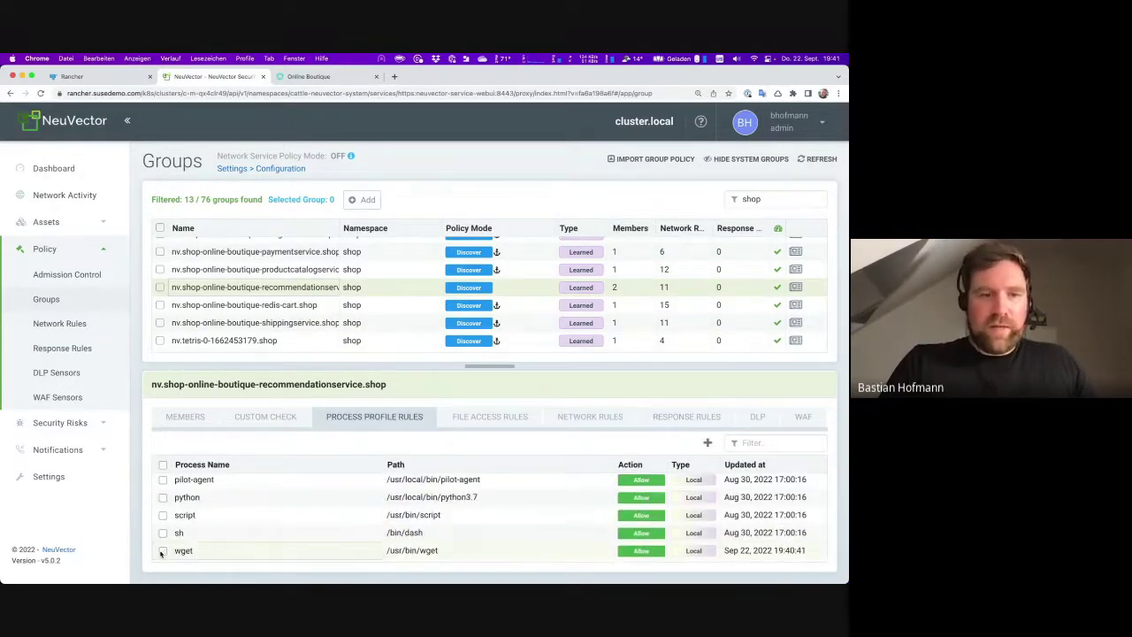
pyautogui.click(684, 442)
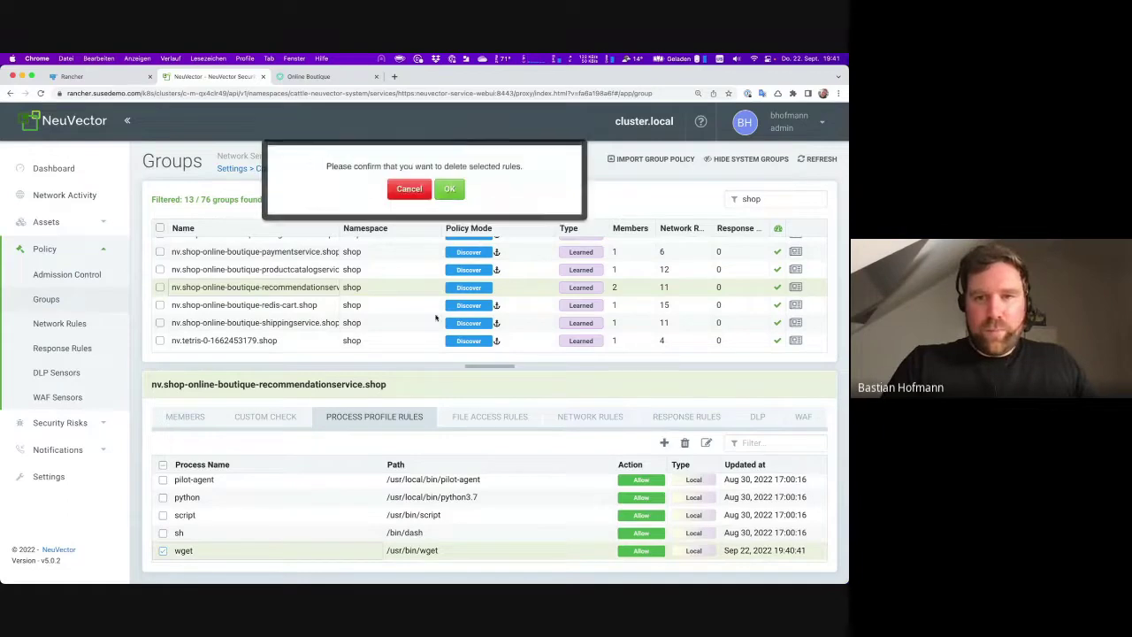
pyautogui.click(448, 188)
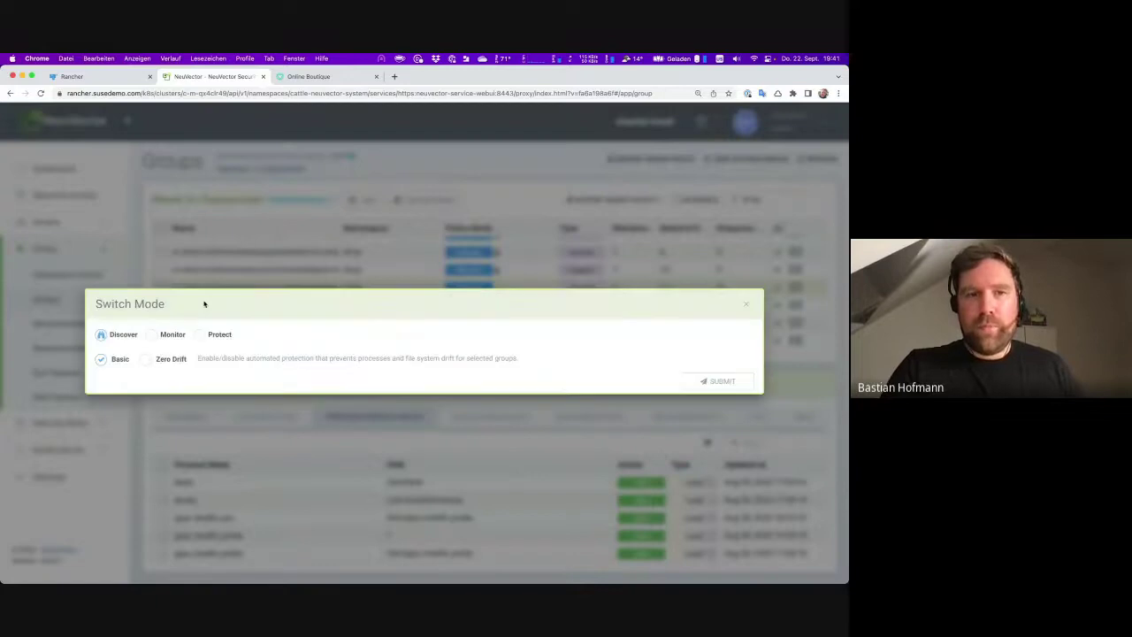
# Switch the recommendationservice group's policy mode to Monitor with the Basic baseline profile and apply the change
pyautogui.click(152, 336)
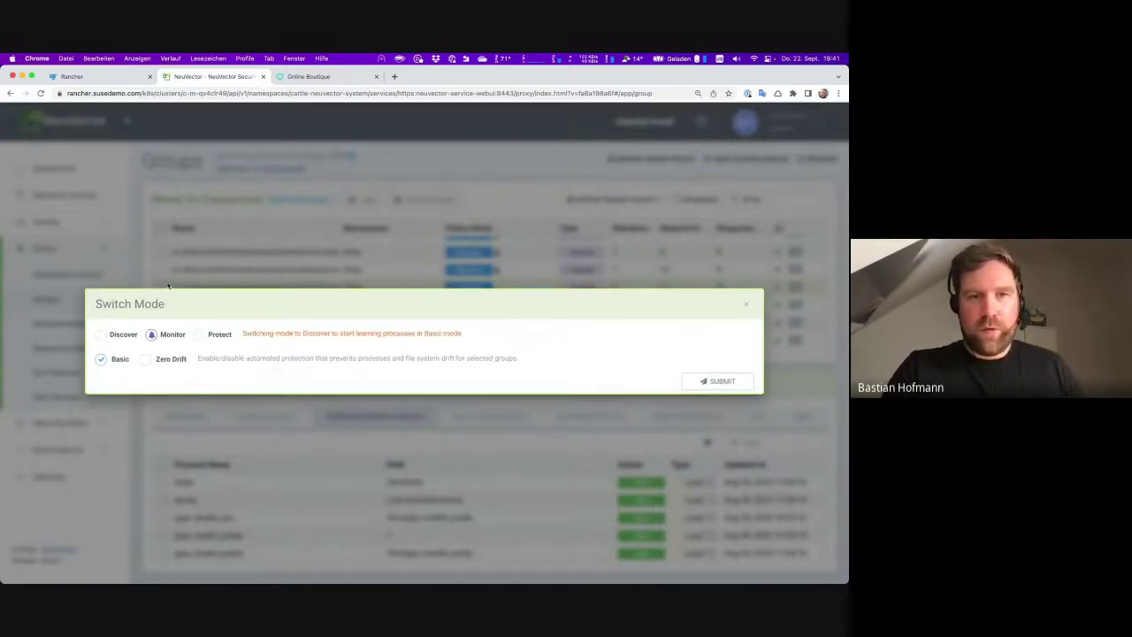
pyautogui.click(721, 381)
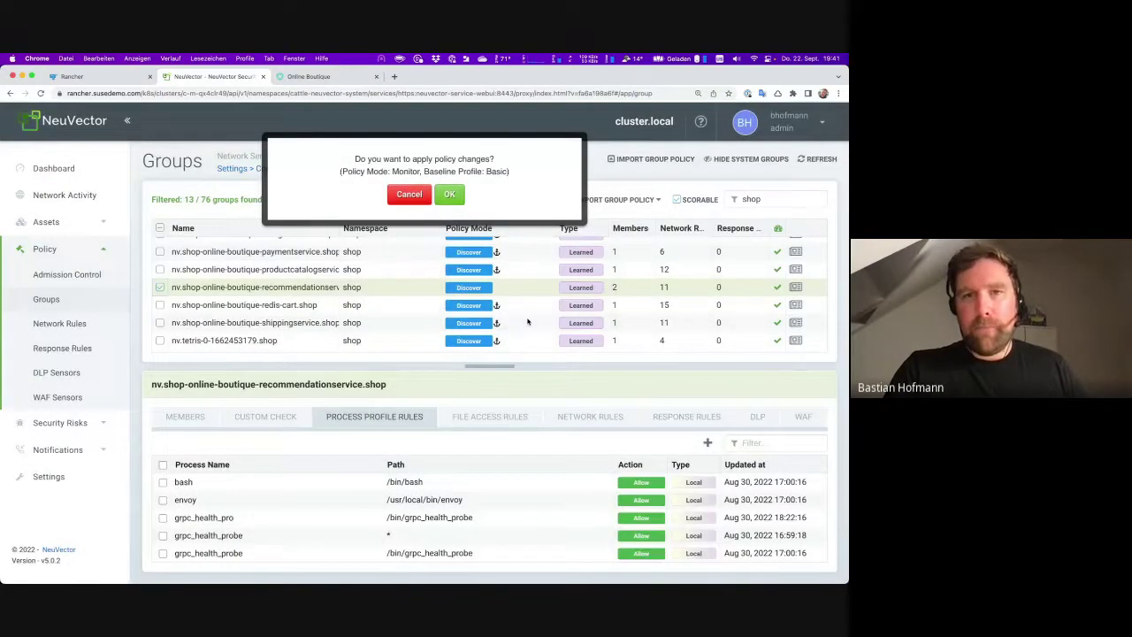
pyautogui.click(450, 195)
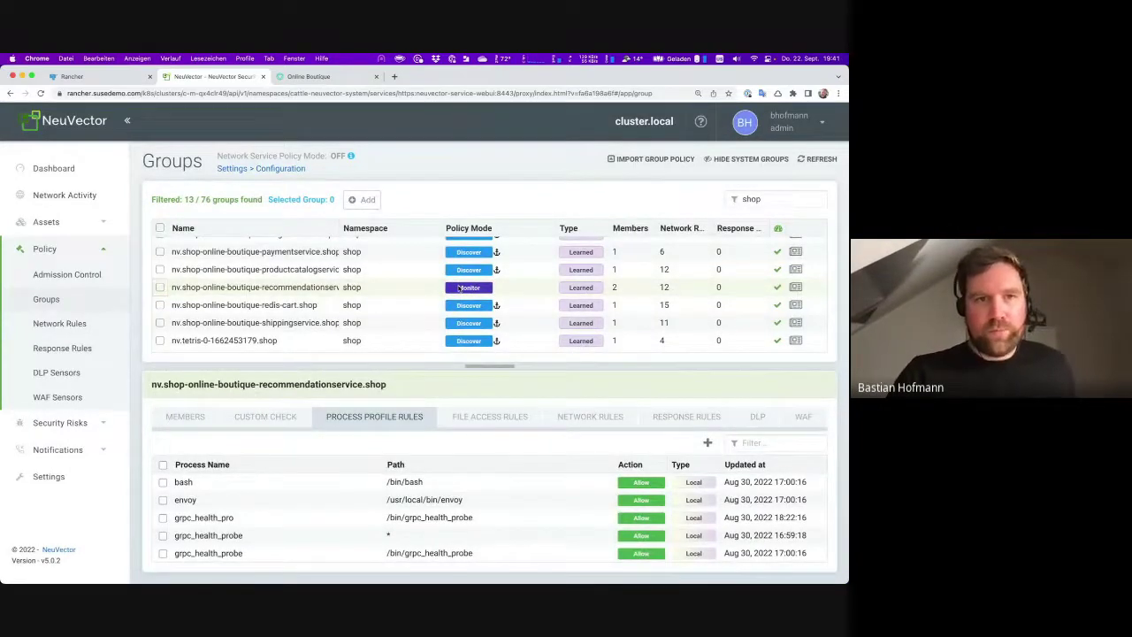
# Return to the recommendationservice pod's shell in Rancher and rerun wget google.com
pyautogui.hotkey('ctrl', 'shift', 'Tab')
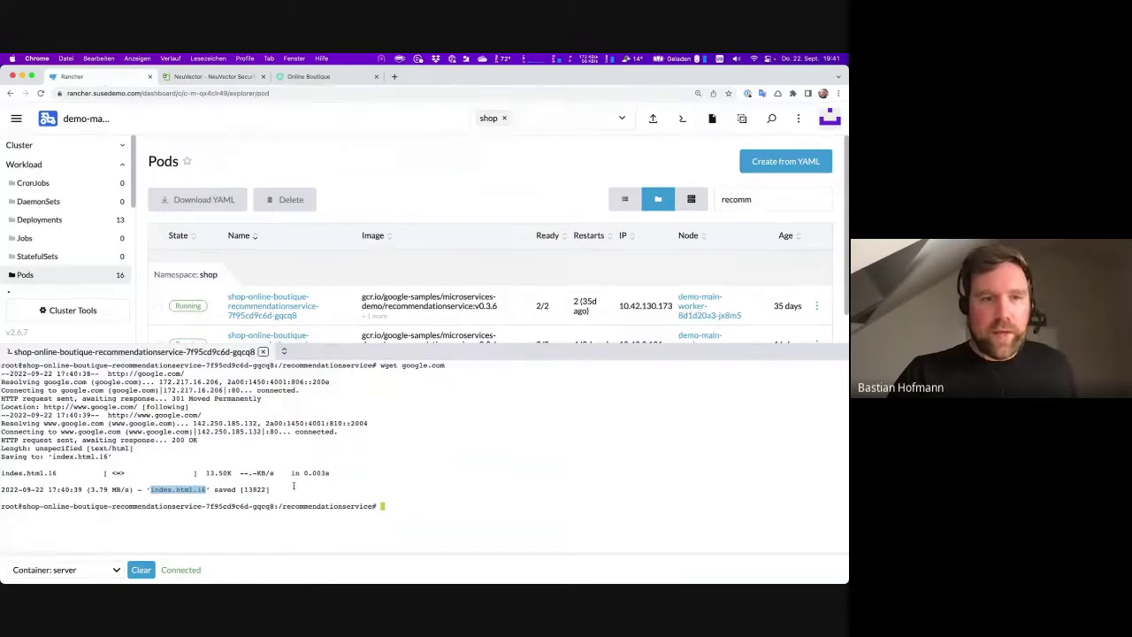
pyautogui.click(301, 484)
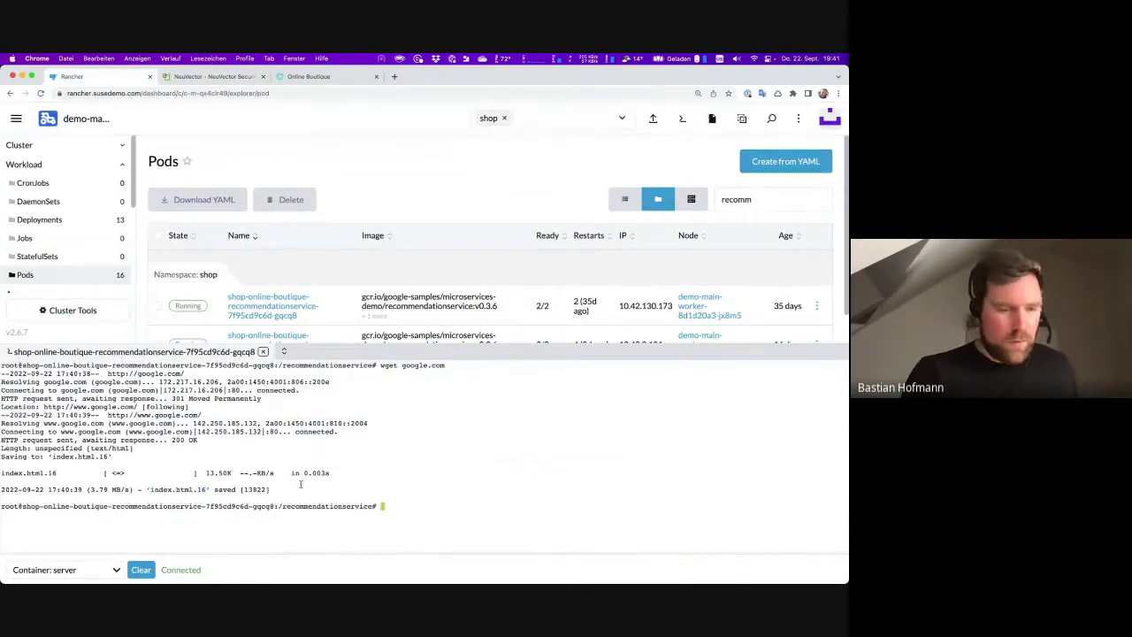
pyautogui.press('Up')
pyautogui.press('Return')
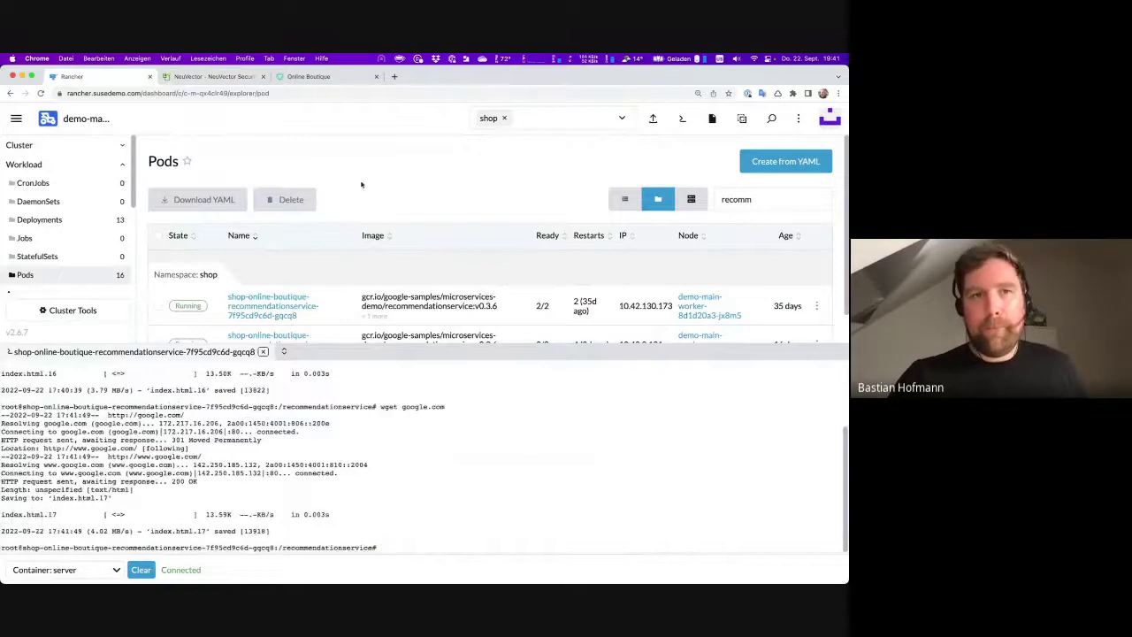
# Go back to NeuVector and filter the recommendationservice group's process profile rules by "wget"
pyautogui.click(221, 76)
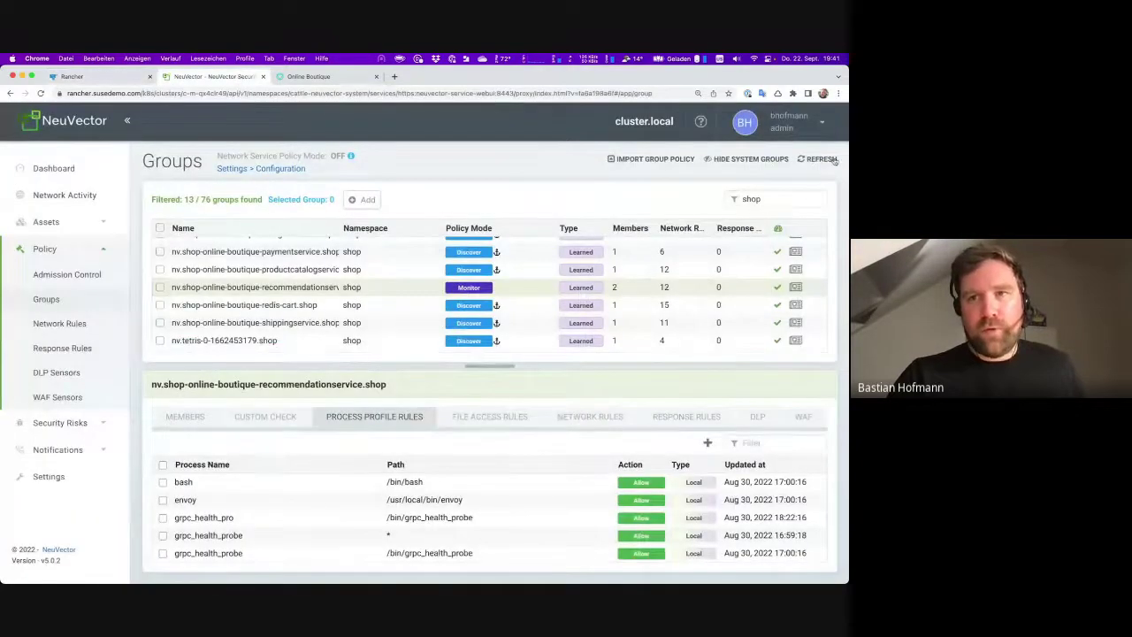
pyautogui.scroll(-5, 432, 516)
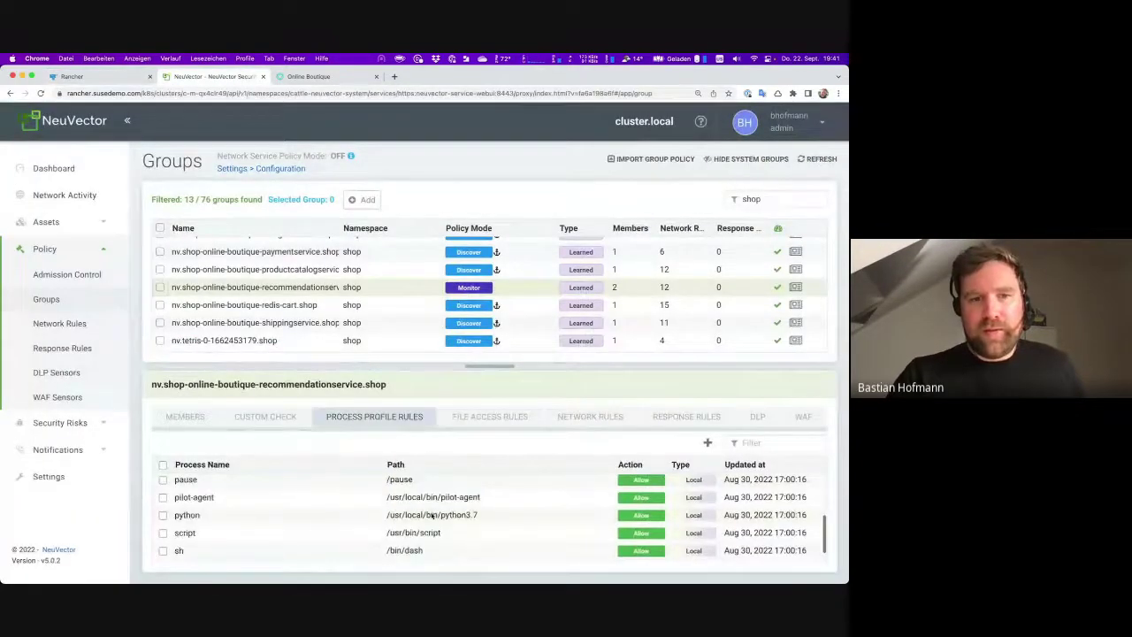
pyautogui.scroll(5, 460, 516)
pyautogui.click(766, 443)
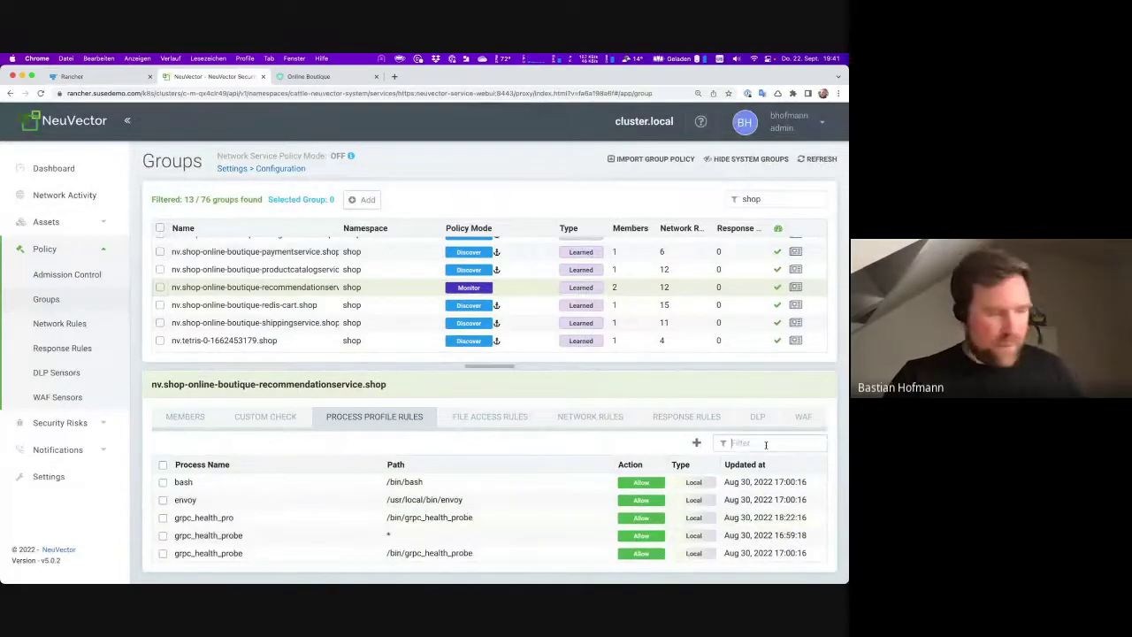
pyautogui.write('wget')
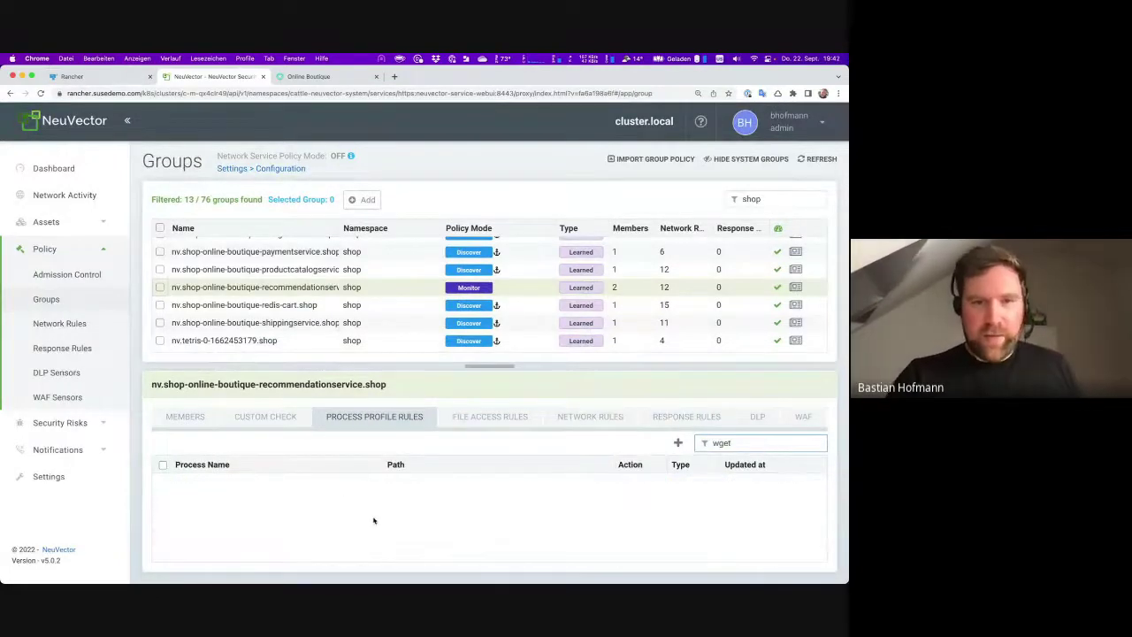
# Show the security events and expand the details of the latest wget process profile rule violation
pyautogui.click(102, 451)
pyautogui.click(64, 330)
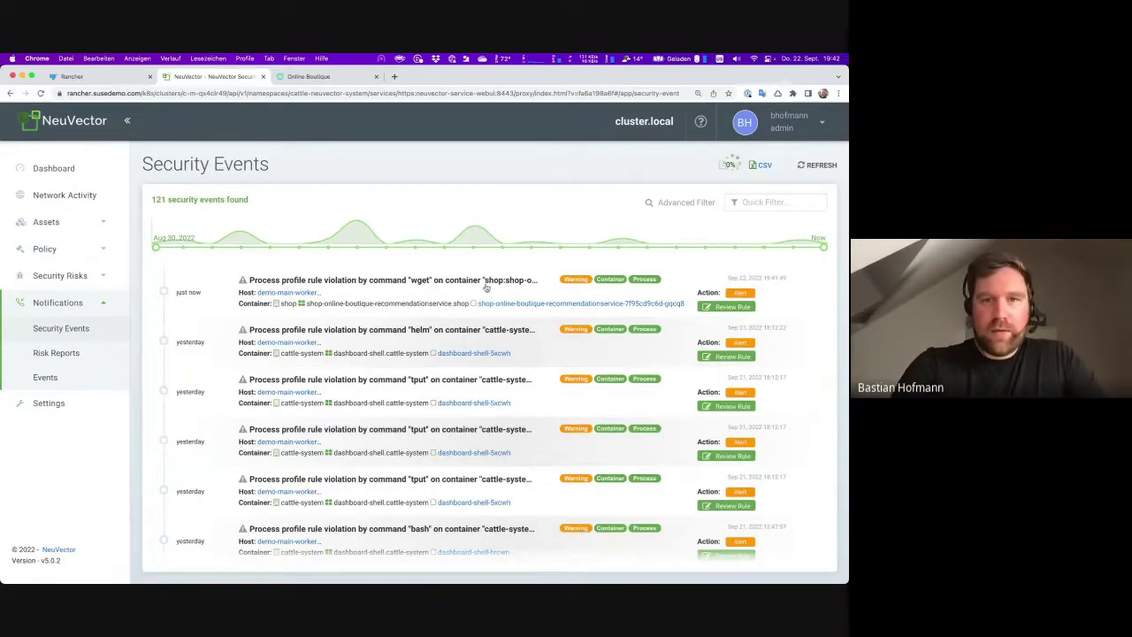
pyautogui.click(473, 294)
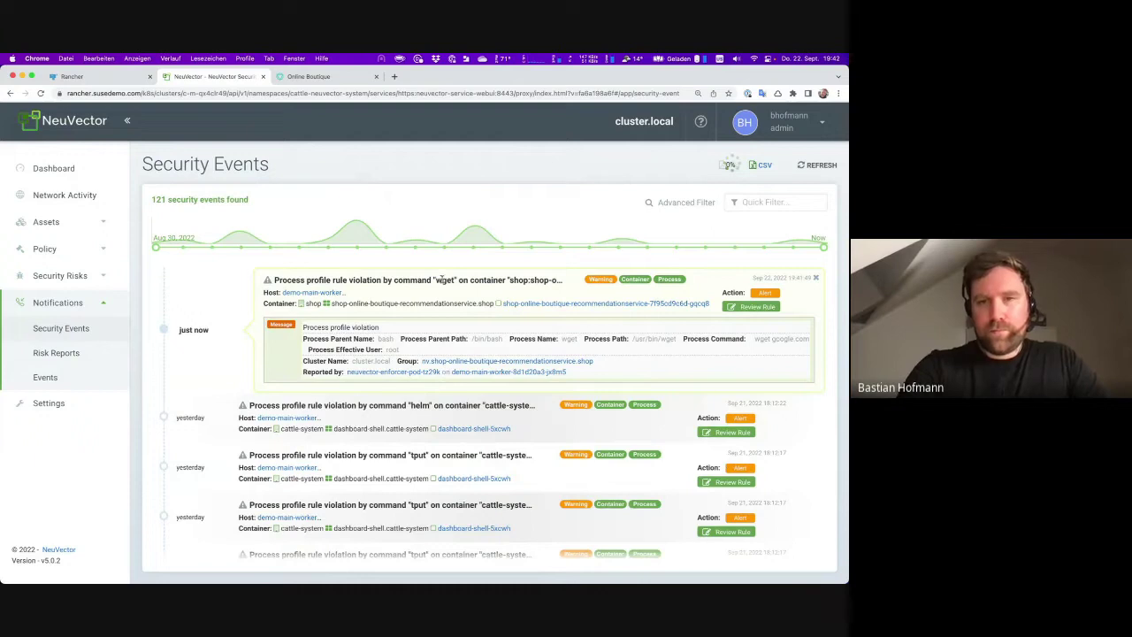
# Filter the policy groups by "recomm" and switch the recommendationservice group to Protect mode with the Basic baseline profile, applying the change
pyautogui.click(106, 255)
pyautogui.click(48, 300)
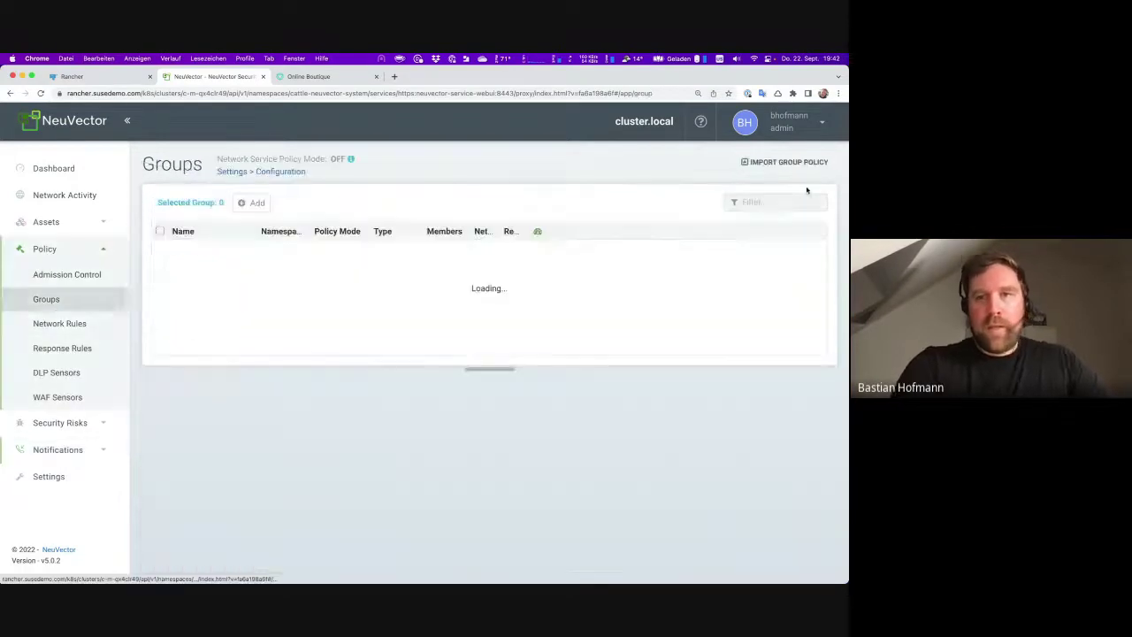
pyautogui.click(779, 201)
pyautogui.write('re')
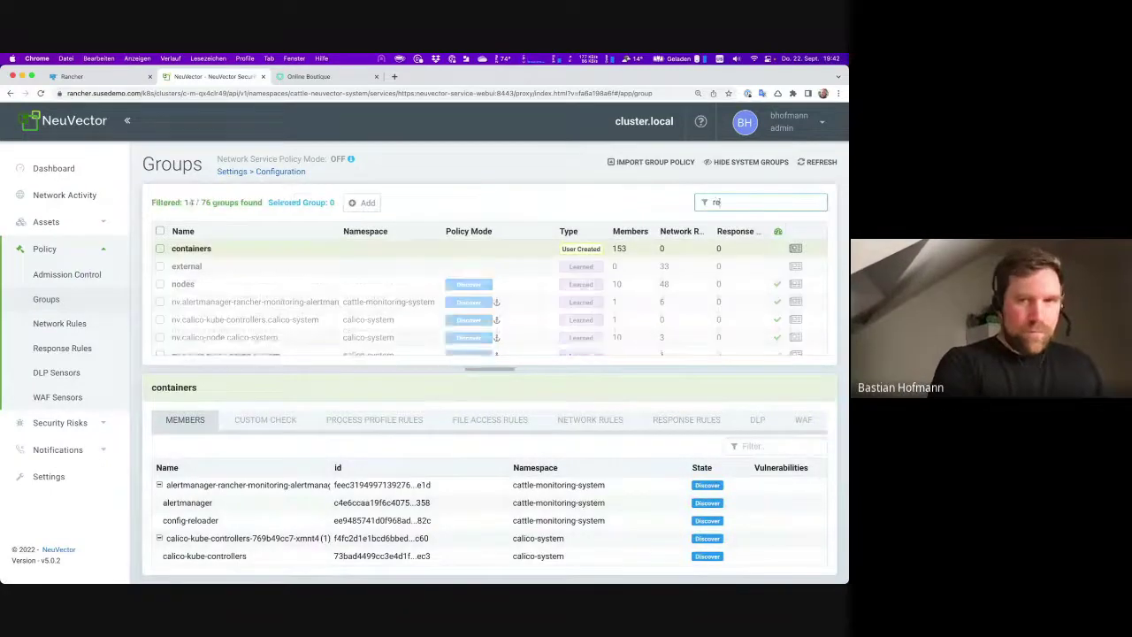
pyautogui.write('comm')
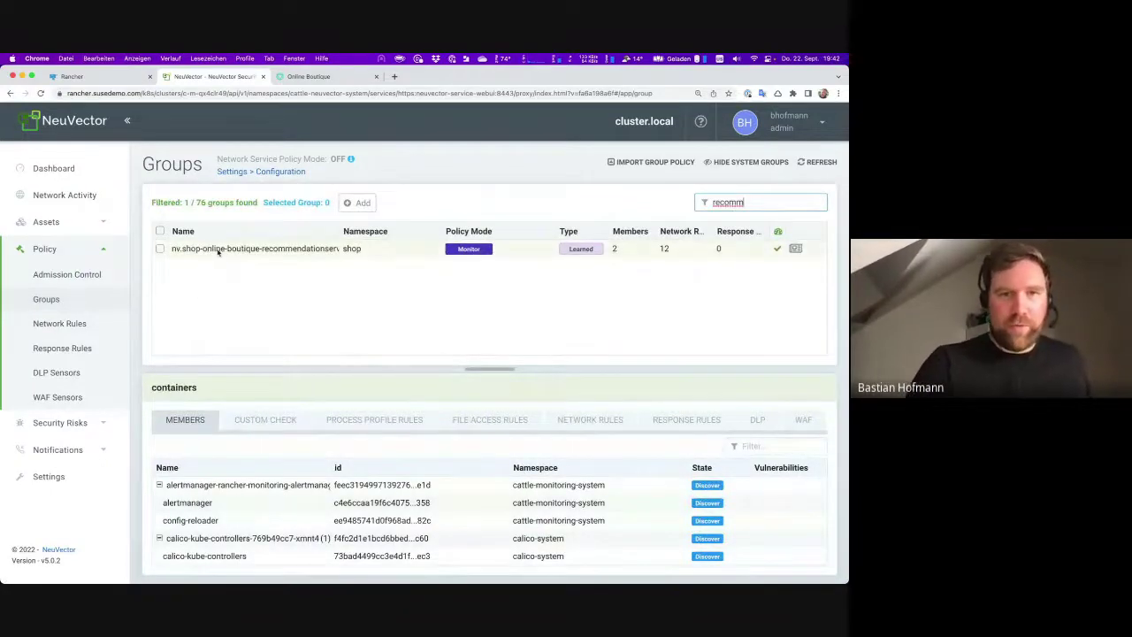
pyautogui.click(161, 248)
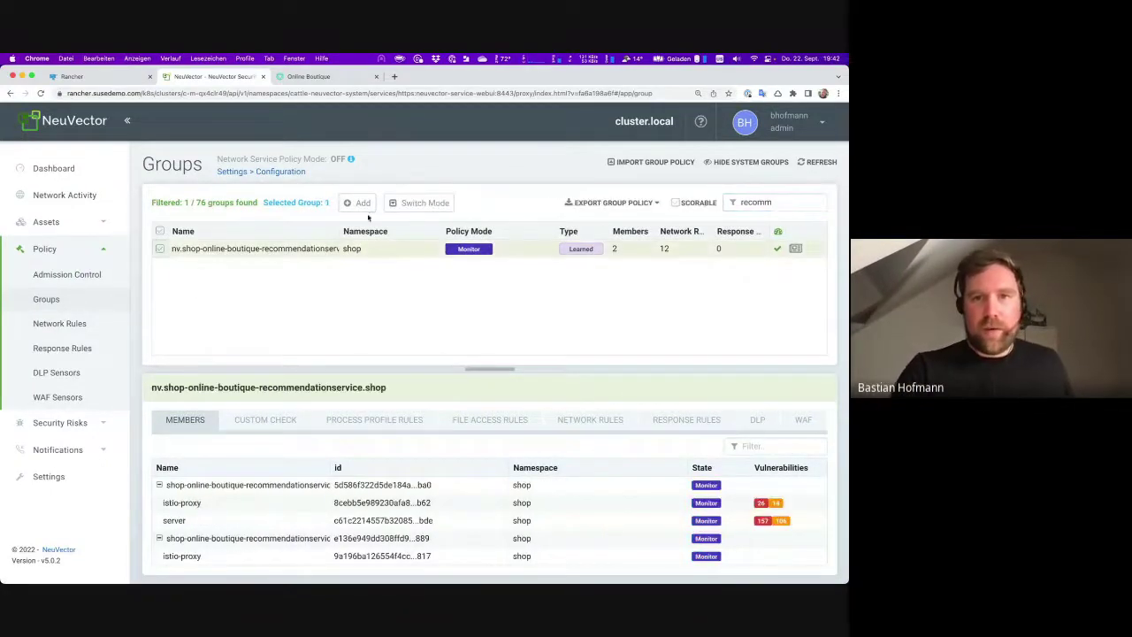
pyautogui.click(426, 203)
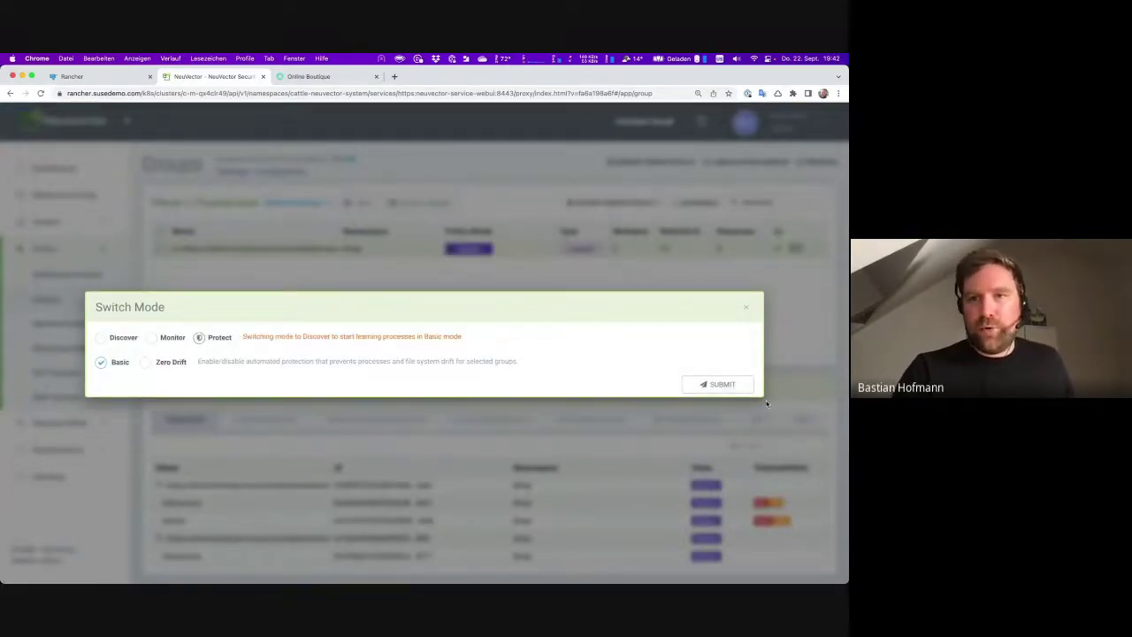
pyautogui.click(726, 384)
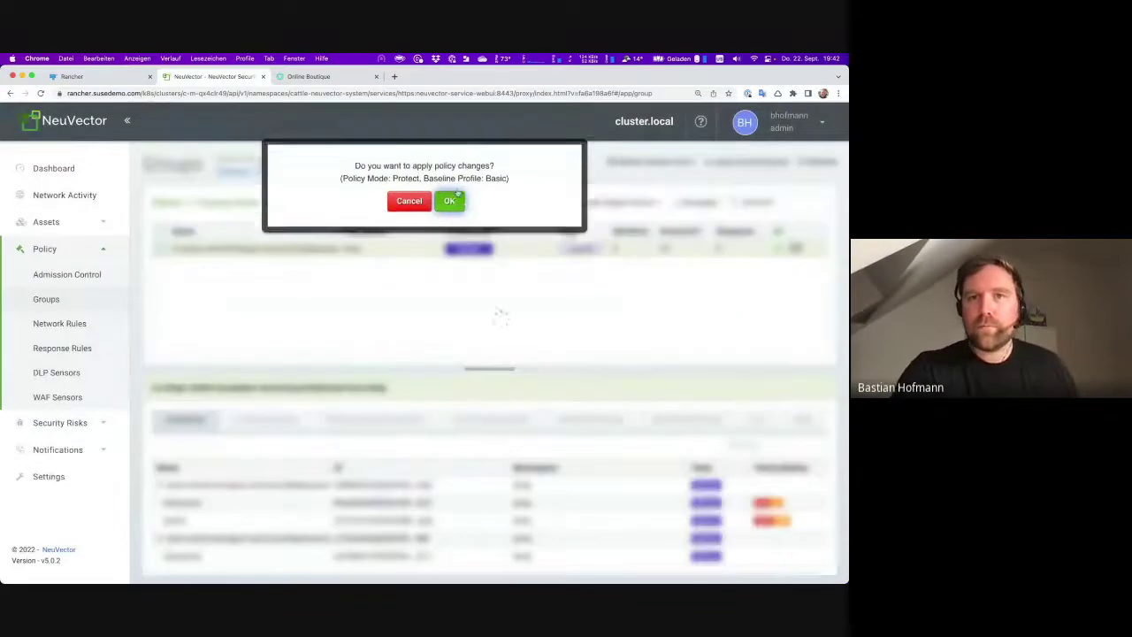
pyautogui.click(451, 201)
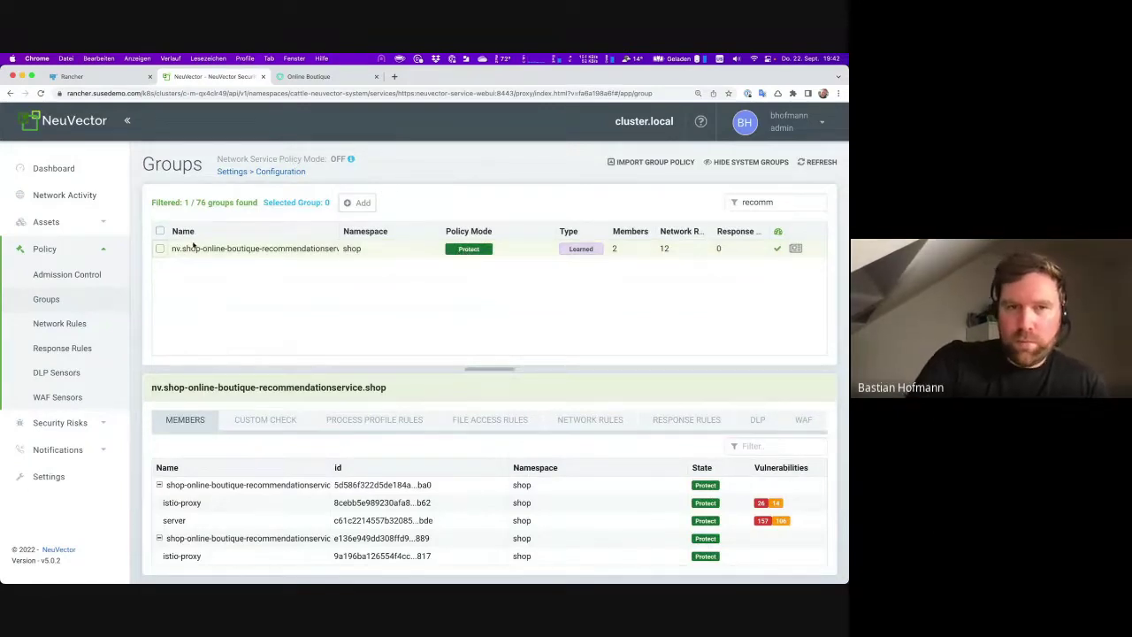
# Switch to the recommendationservice pod's shell in Rancher, rerun wget google.com and highlight the response line
pyautogui.click(97, 77)
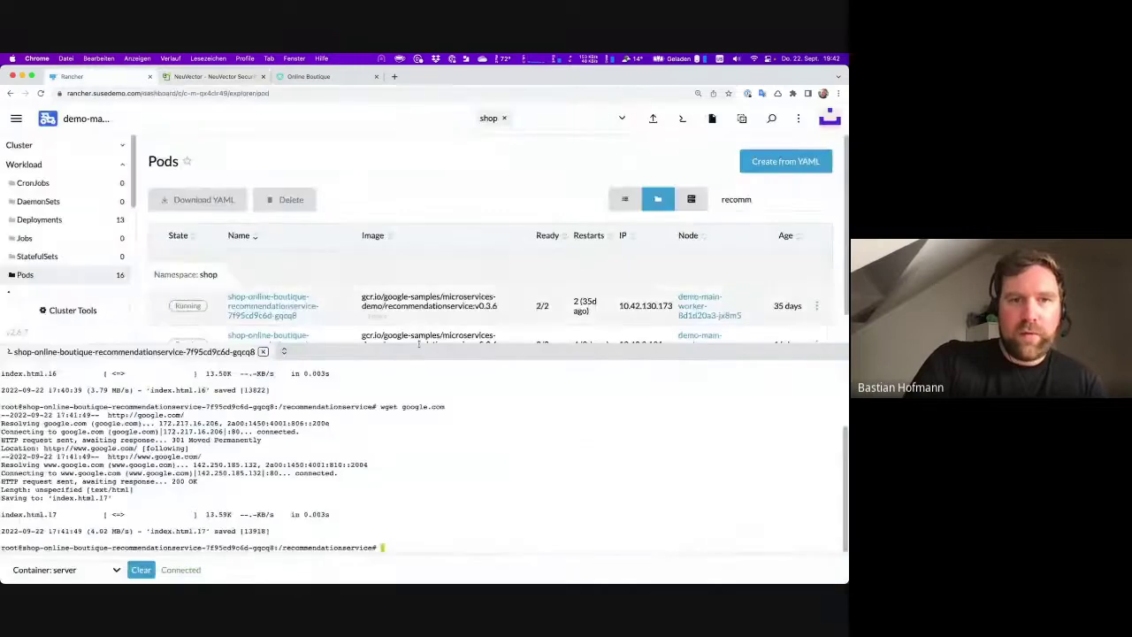
pyautogui.click(517, 475)
pyautogui.press('Up')
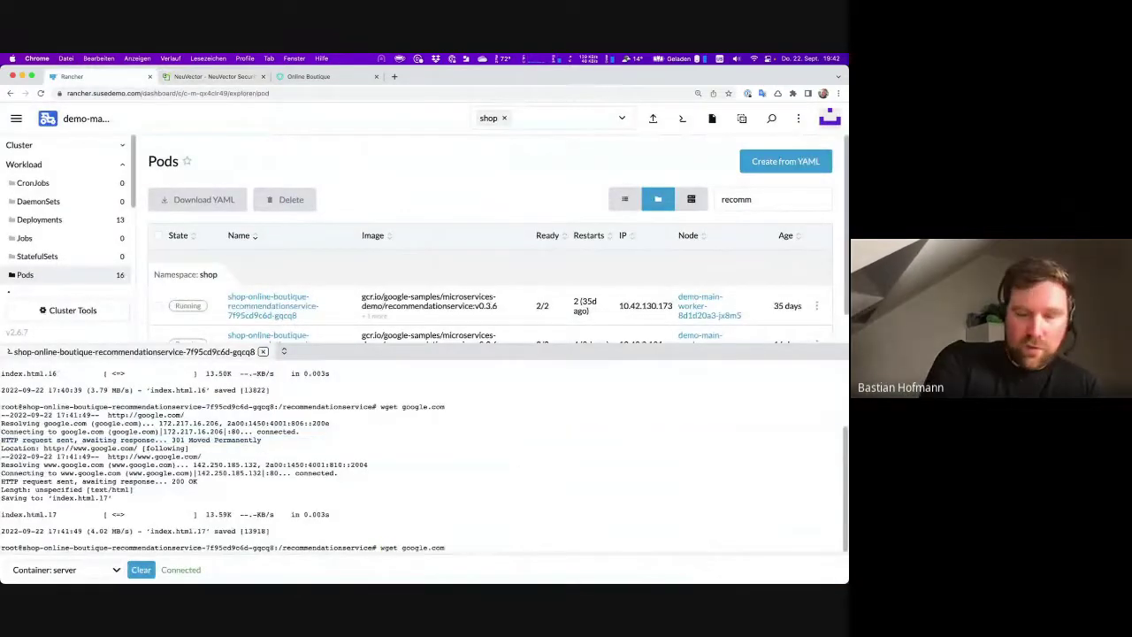
pyautogui.press('Return')
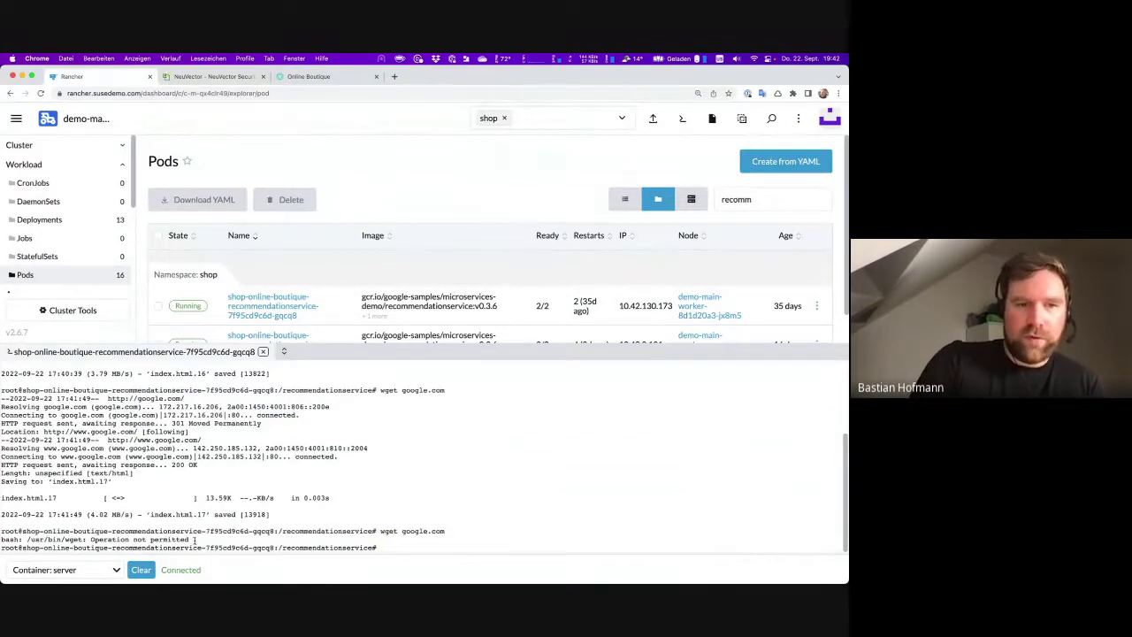
pyautogui.moveTo(193, 540); pyautogui.dragTo(2, 538)
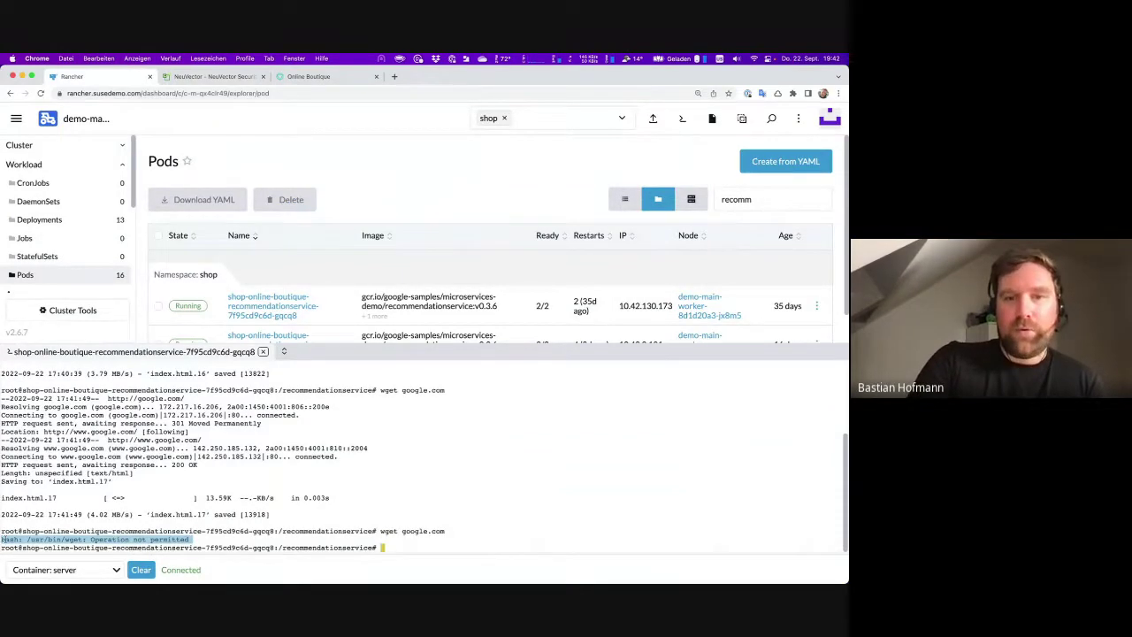
# Go back to NeuVector's security events and deploy the proposed process rule for the latest wget violation
pyautogui.click(215, 77)
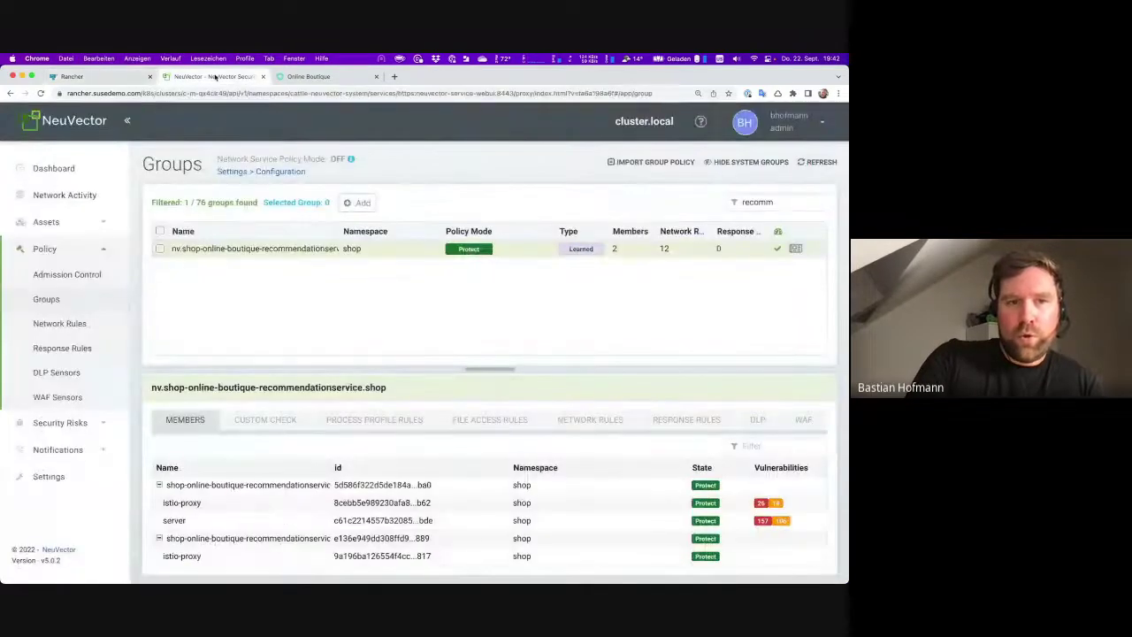
pyautogui.click(66, 449)
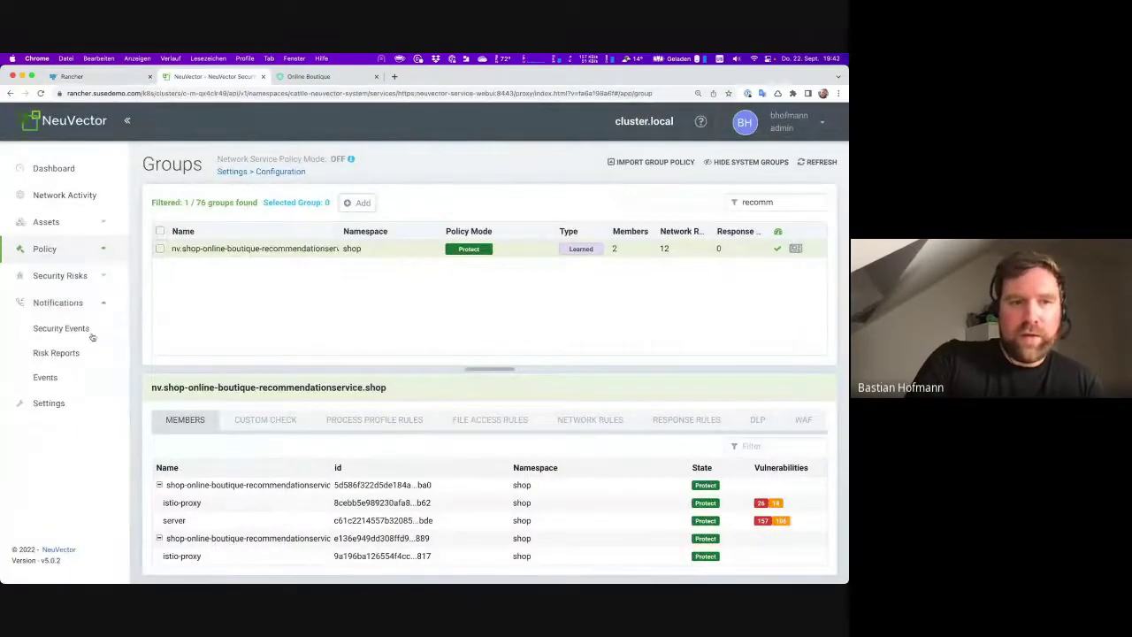
pyautogui.click(91, 329)
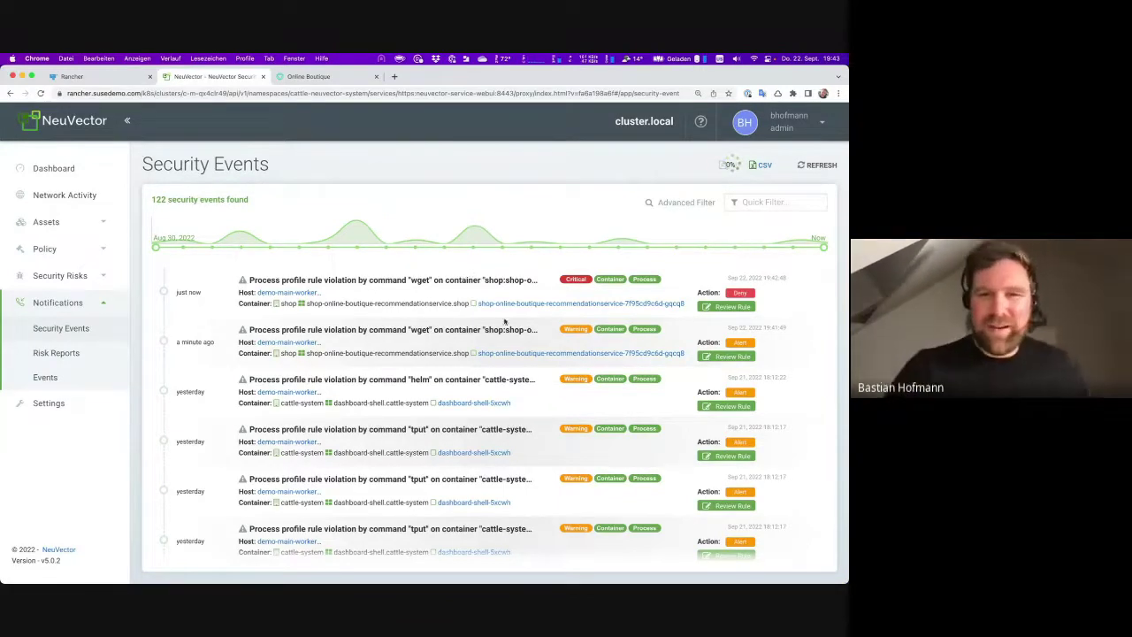
pyautogui.click(740, 308)
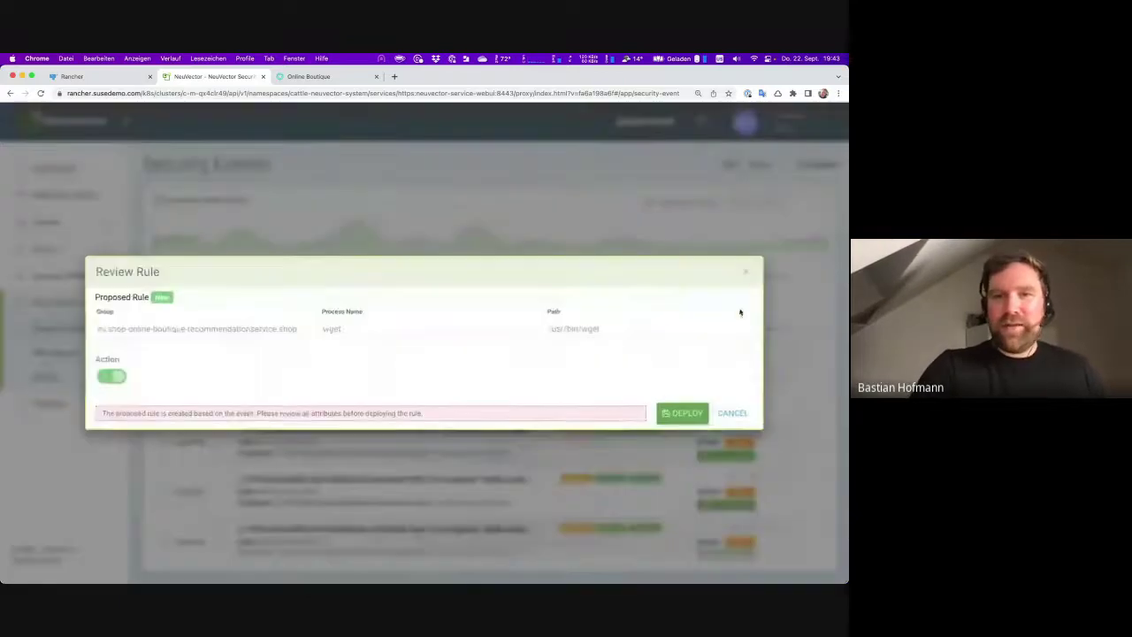
pyautogui.click(663, 419)
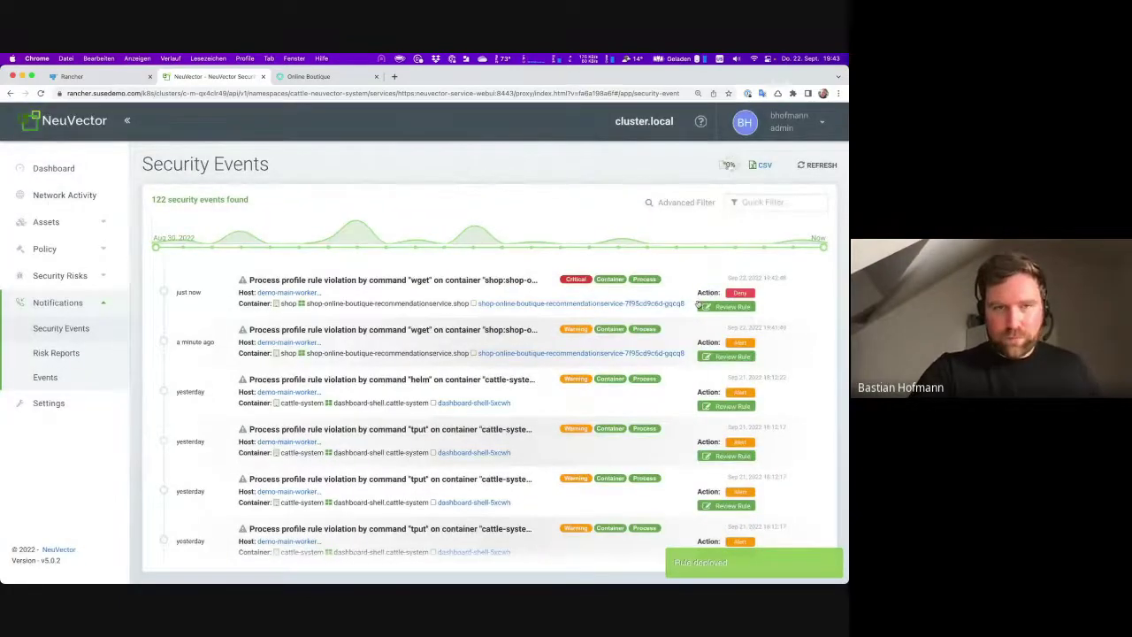
# Return to the pod's shell in Rancher and retry wget google.com until the new process rule takes effect
pyautogui.click(103, 77)
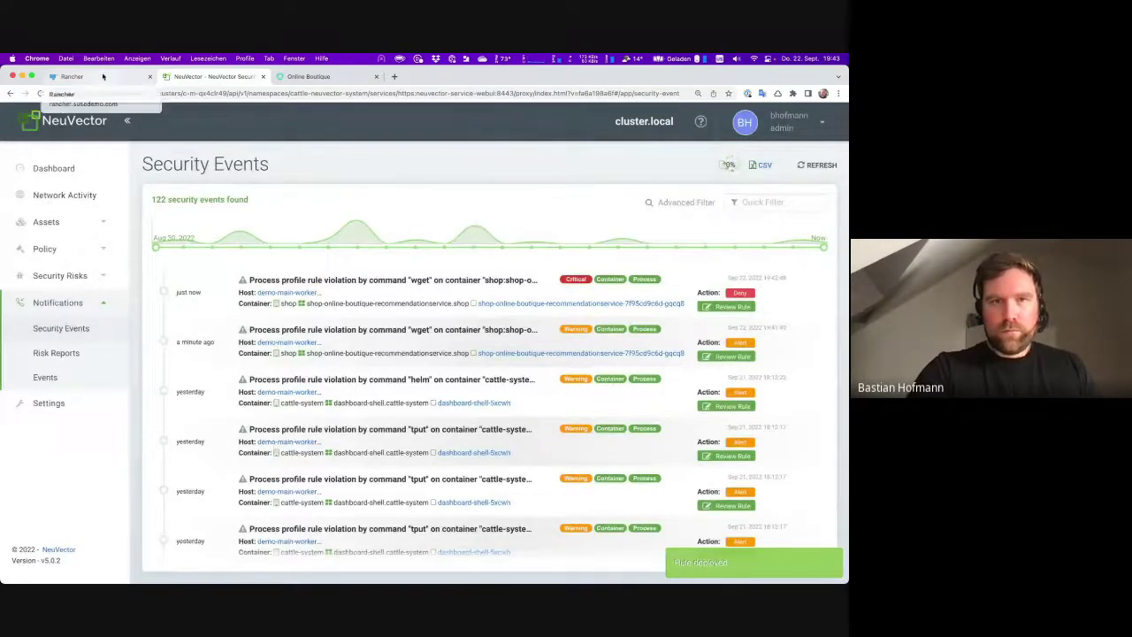
pyautogui.click(282, 481)
pyautogui.press('Up')
pyautogui.press('Return')
pyautogui.press('Return')
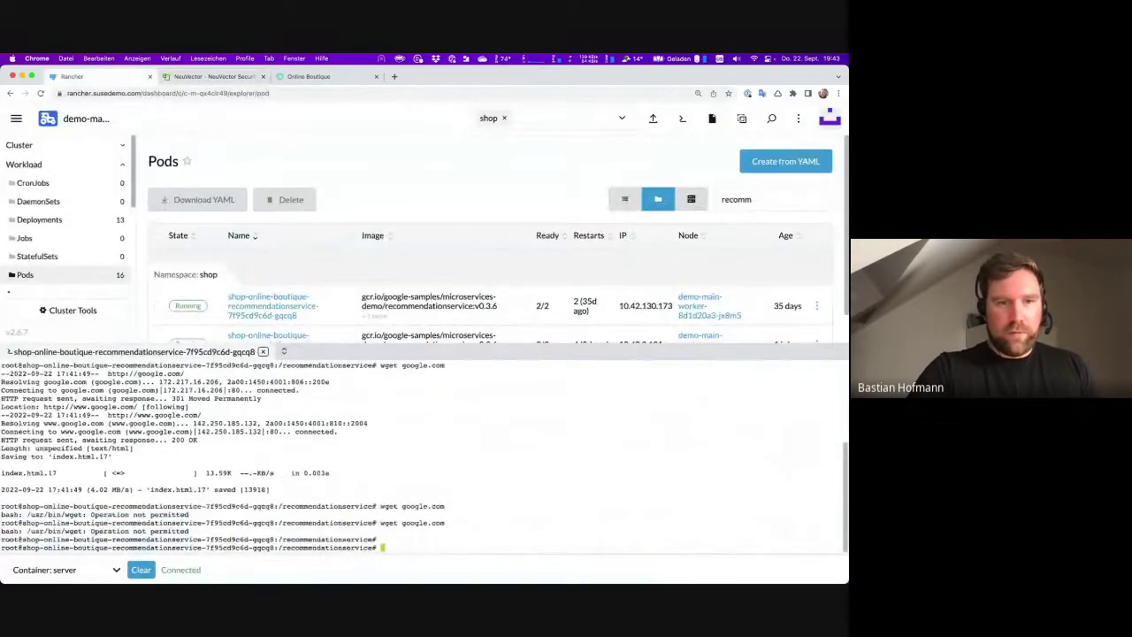
pyautogui.press('Up')
pyautogui.press('Return')
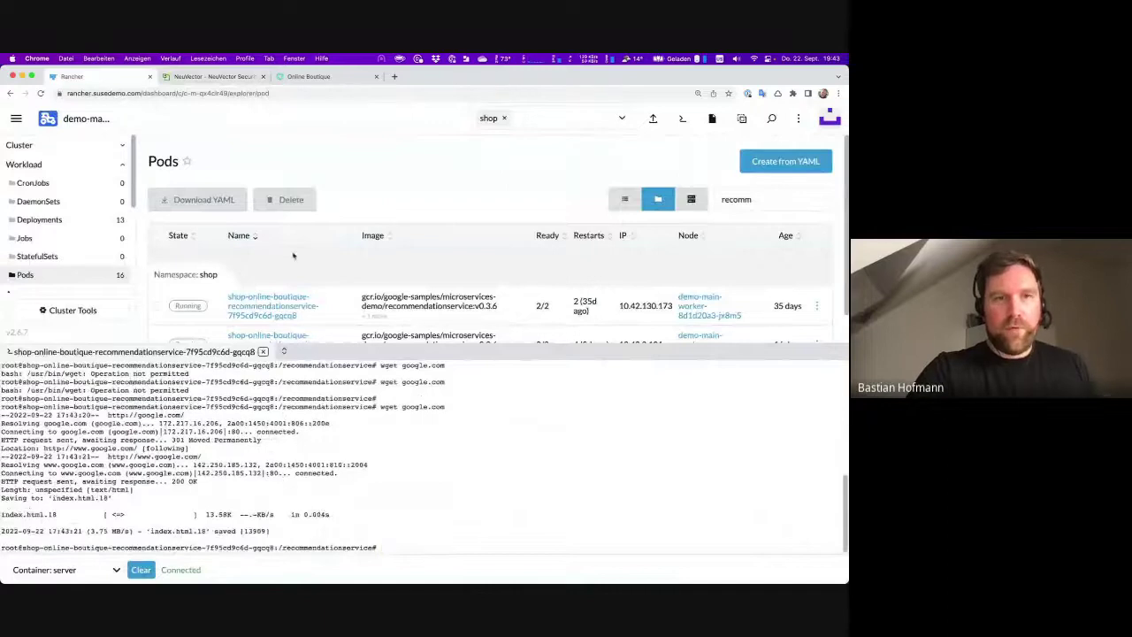
# Switch back to NeuVector and filter the network rules by "recomm"
pyautogui.click(232, 78)
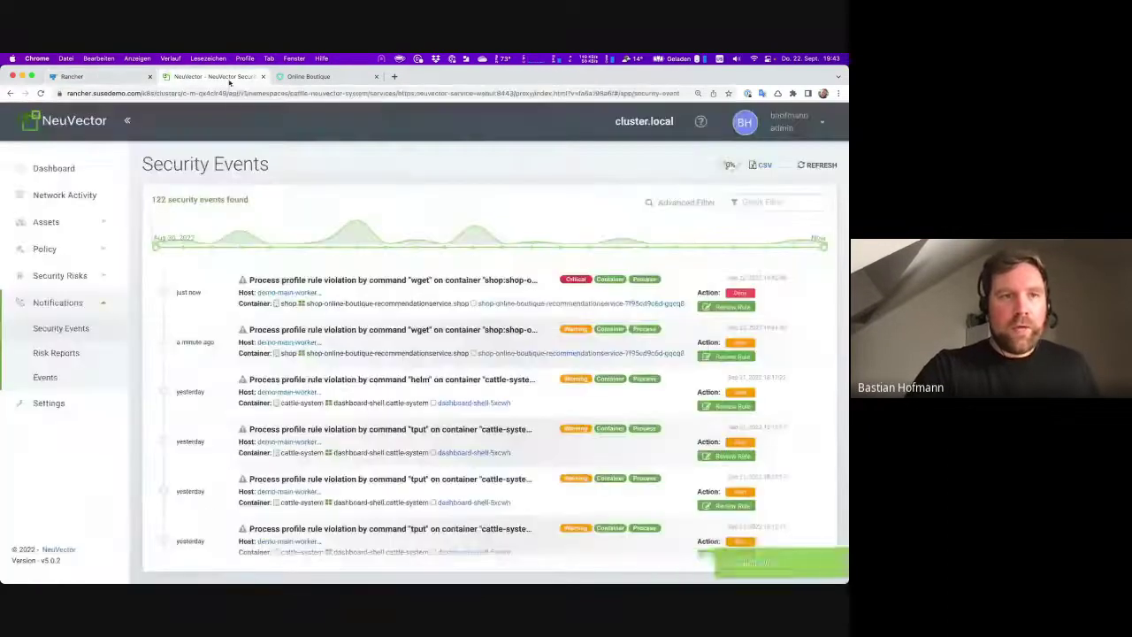
pyautogui.click(106, 251)
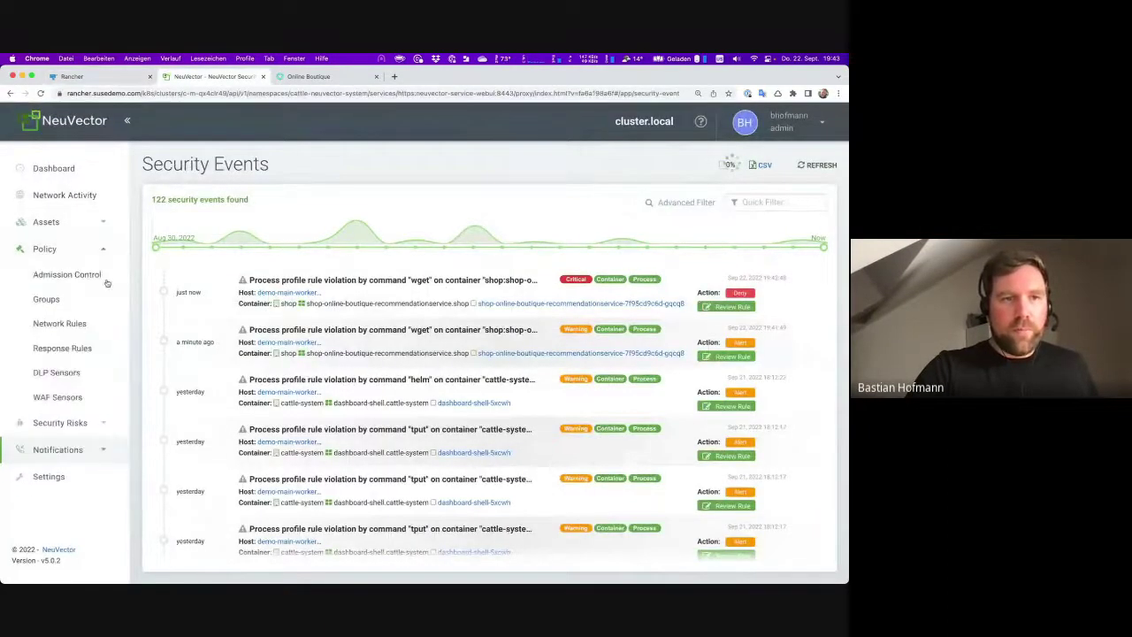
pyautogui.click(60, 324)
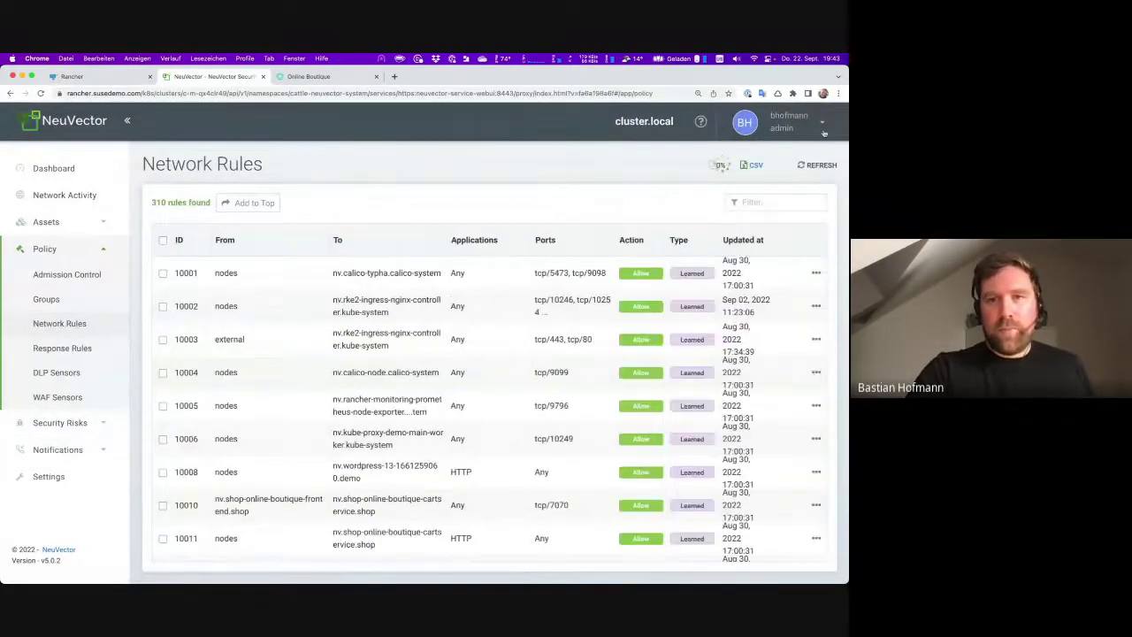
pyautogui.click(750, 202)
pyautogui.write('recomm')
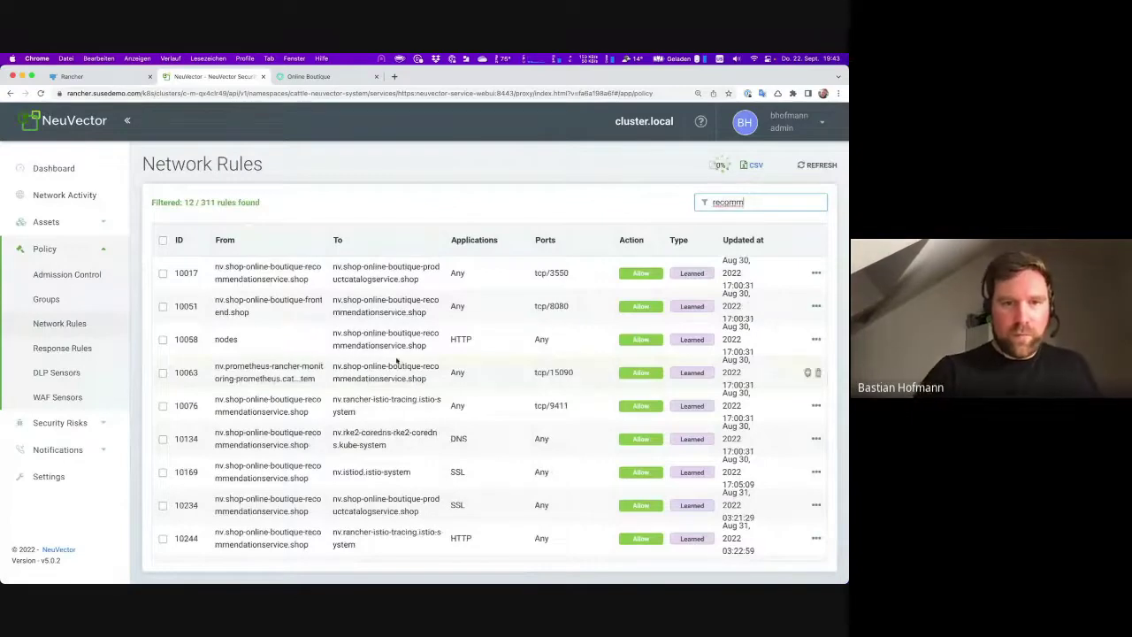
# Delete the learned HTTP network rule from recommendationservice to external and deploy the updated policy
pyautogui.scroll(-3, 229, 510)
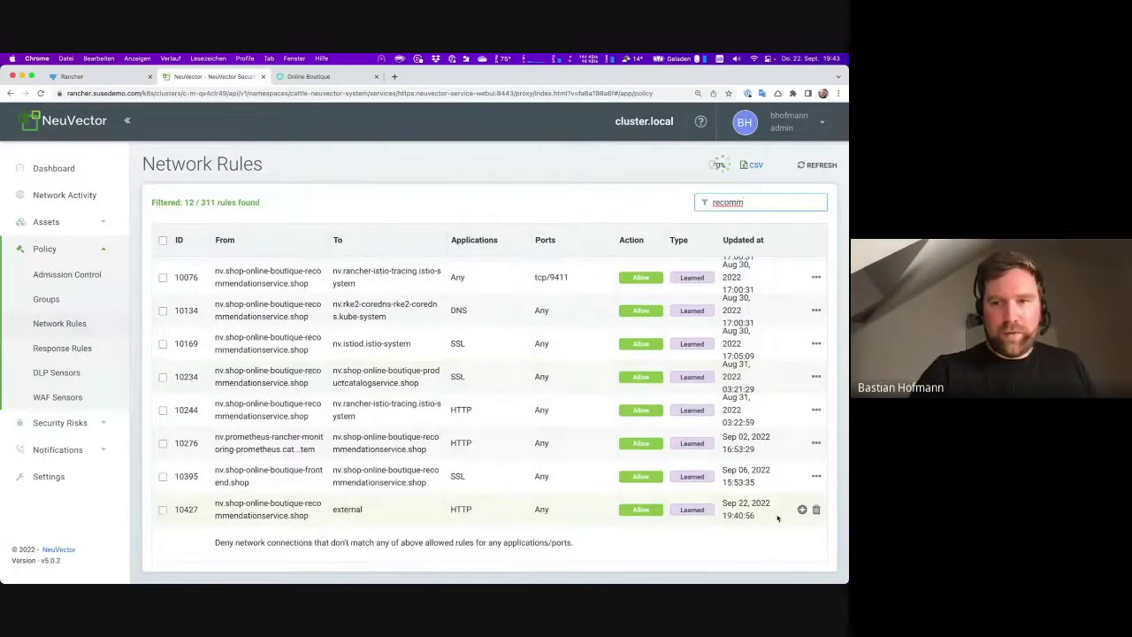
pyautogui.click(815, 510)
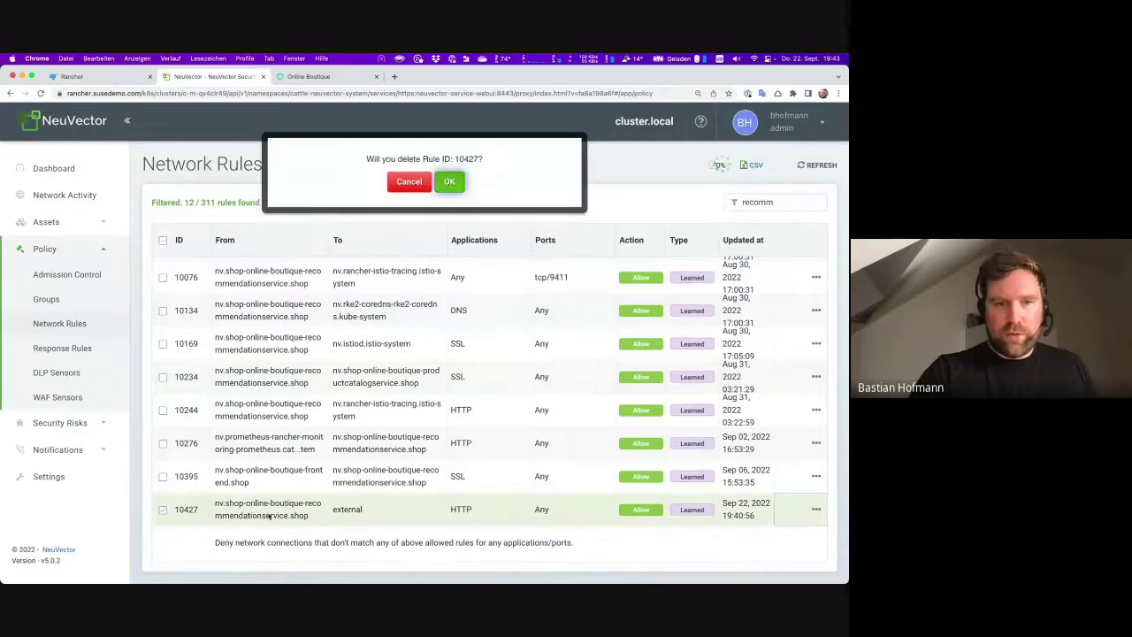
pyautogui.click(449, 184)
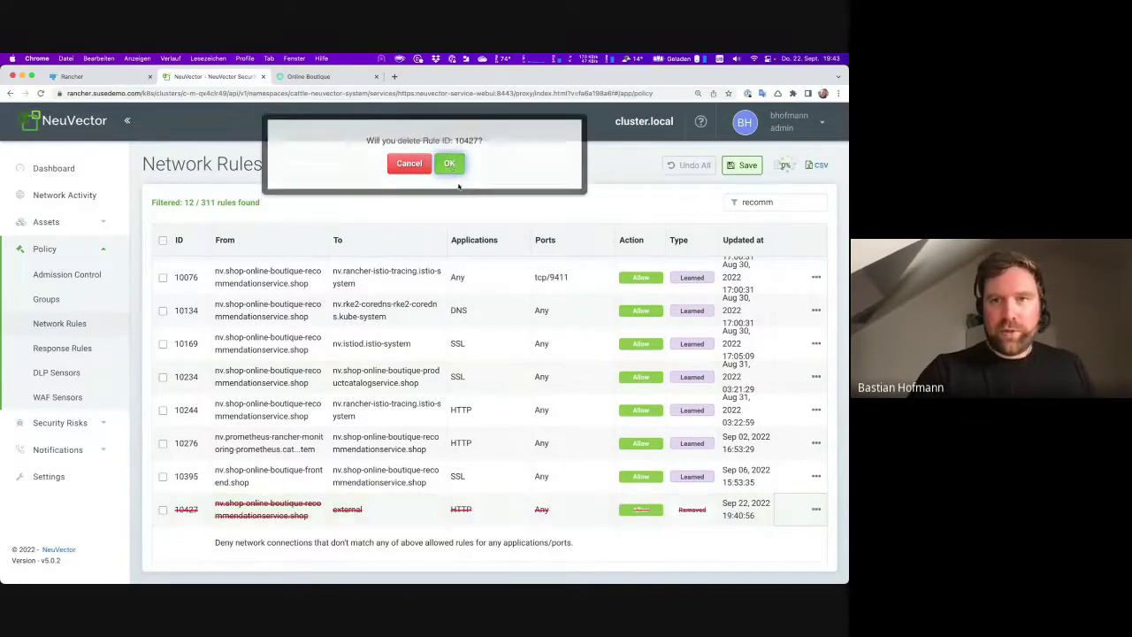
pyautogui.click(747, 168)
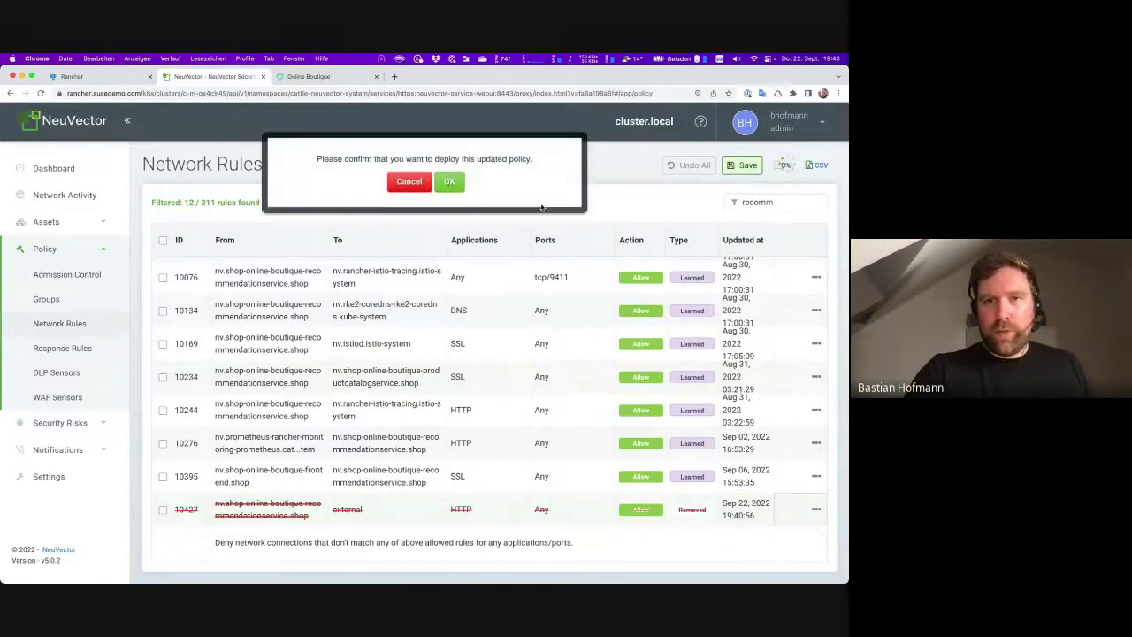
pyautogui.click(447, 183)
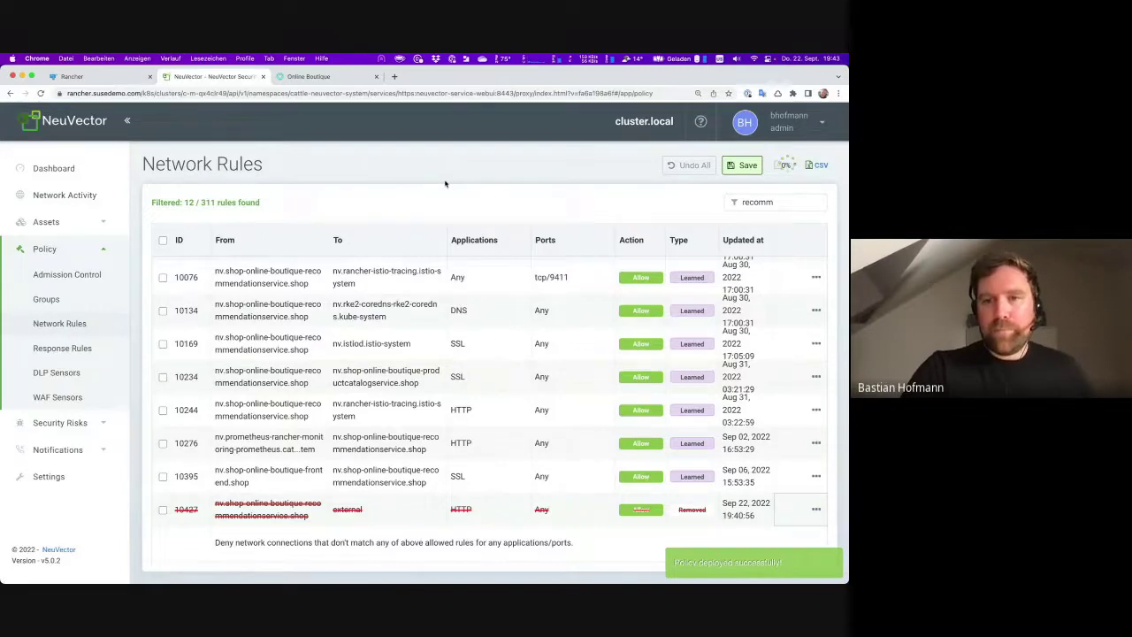
# Rerun wget google.com in the recommendationservice pod's shell in Rancher to test the network policy
pyautogui.click(74, 78)
pyautogui.click(509, 411)
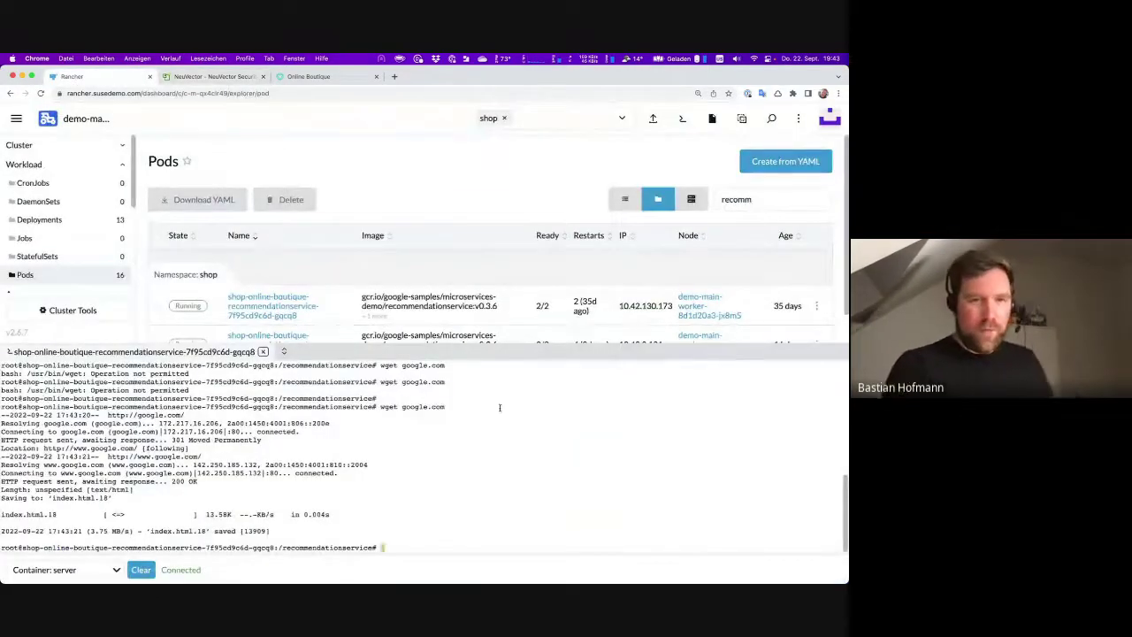
pyautogui.press('Up')
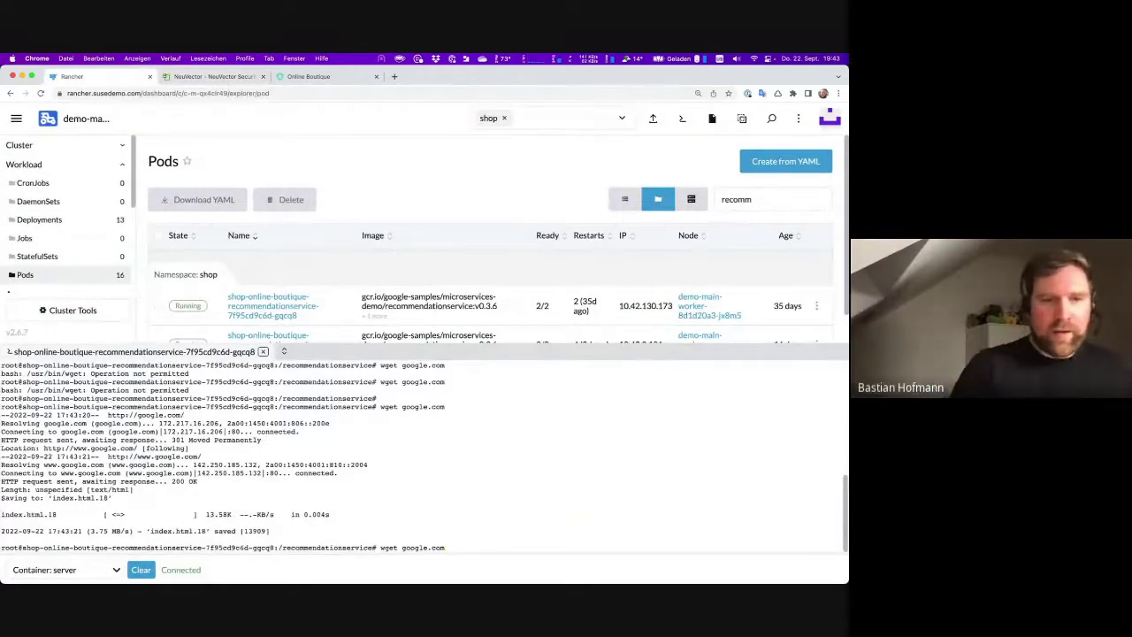
pyautogui.press('Return')
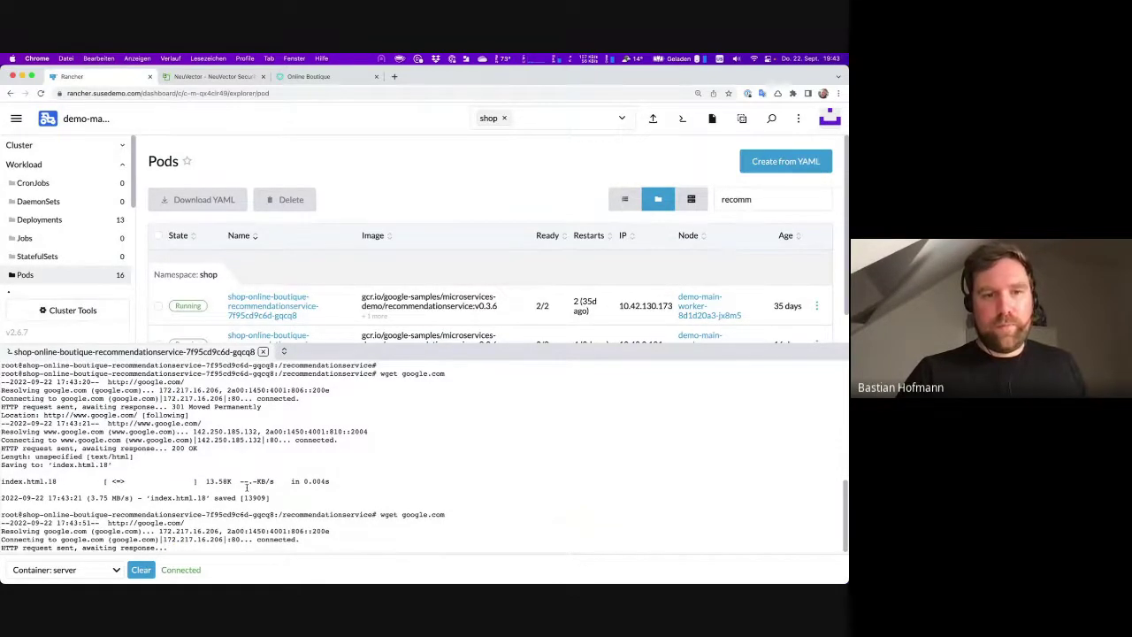
# Show NeuVector's security events and open the external destination address of the latest implicit deny rule violation
pyautogui.click(211, 77)
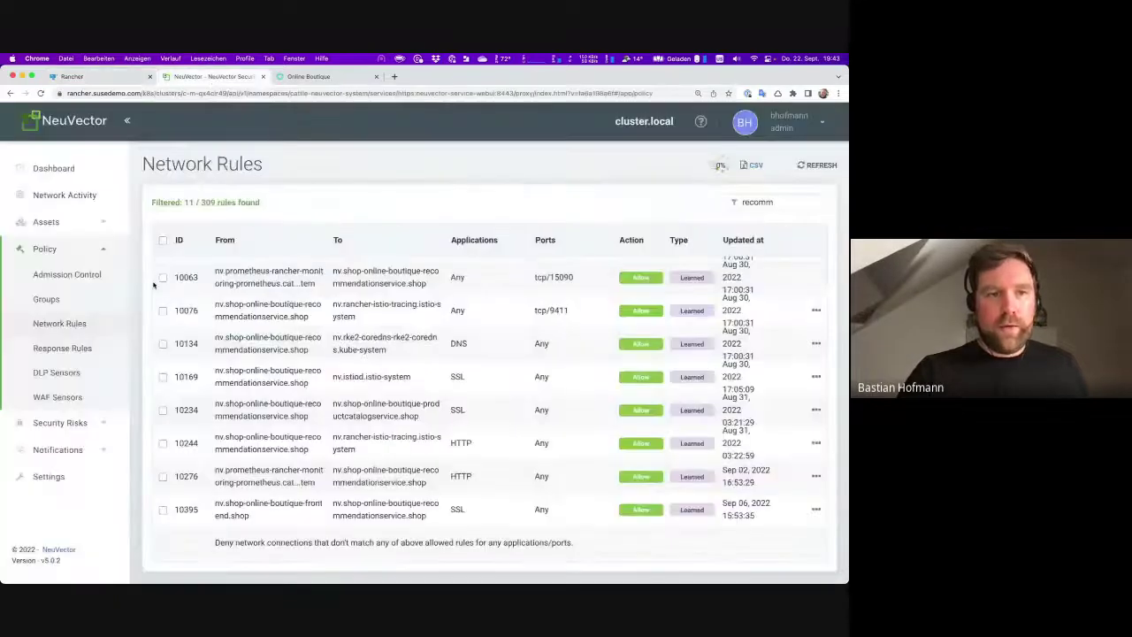
pyautogui.click(103, 454)
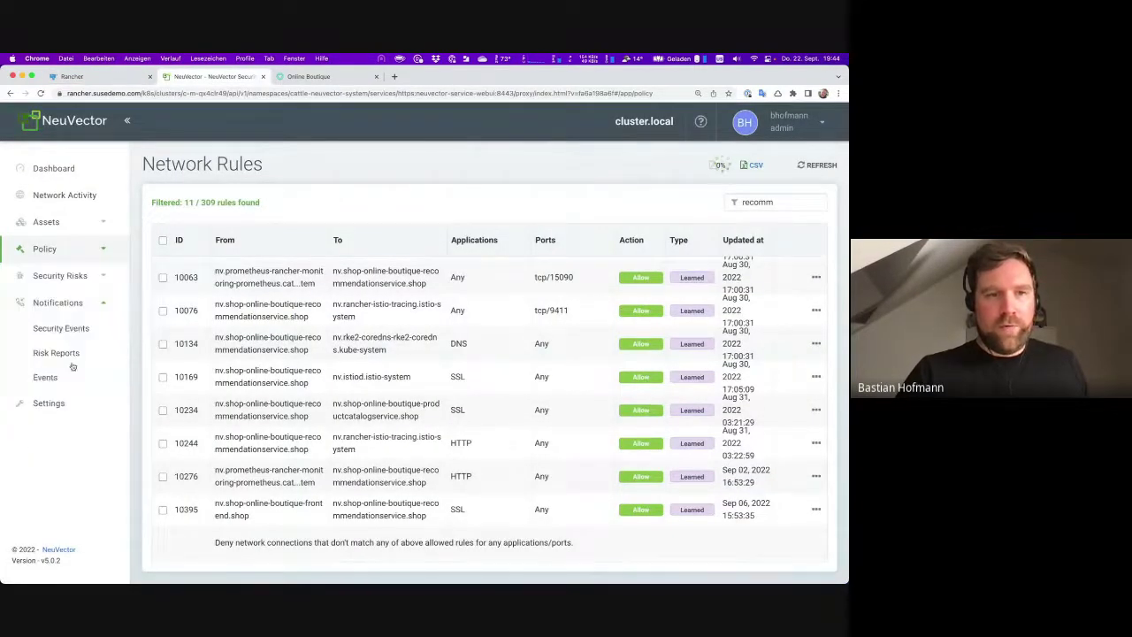
pyautogui.click(76, 331)
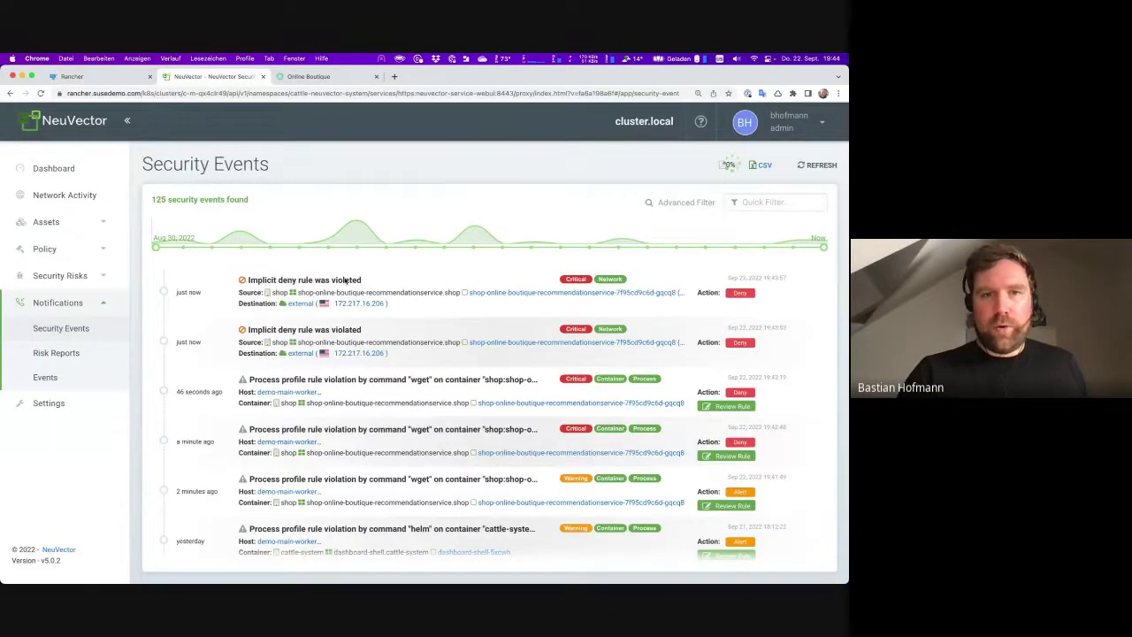
pyautogui.click(367, 304)
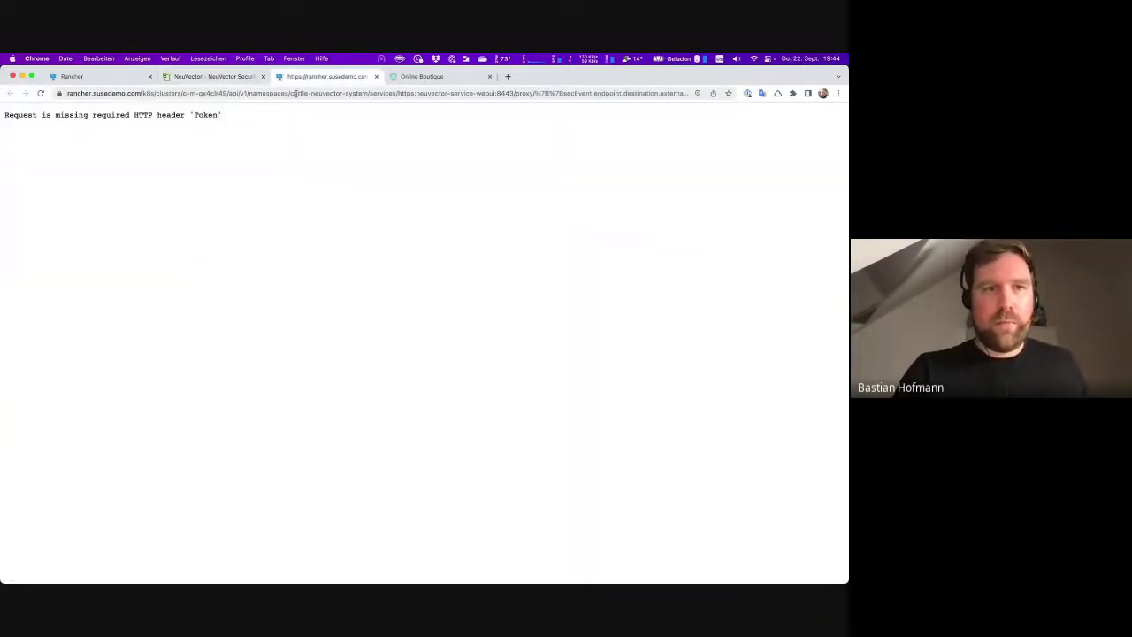
# Try again to open the external destination addresses of the two implicit deny violations, closing each opened page
pyautogui.press('super+w')
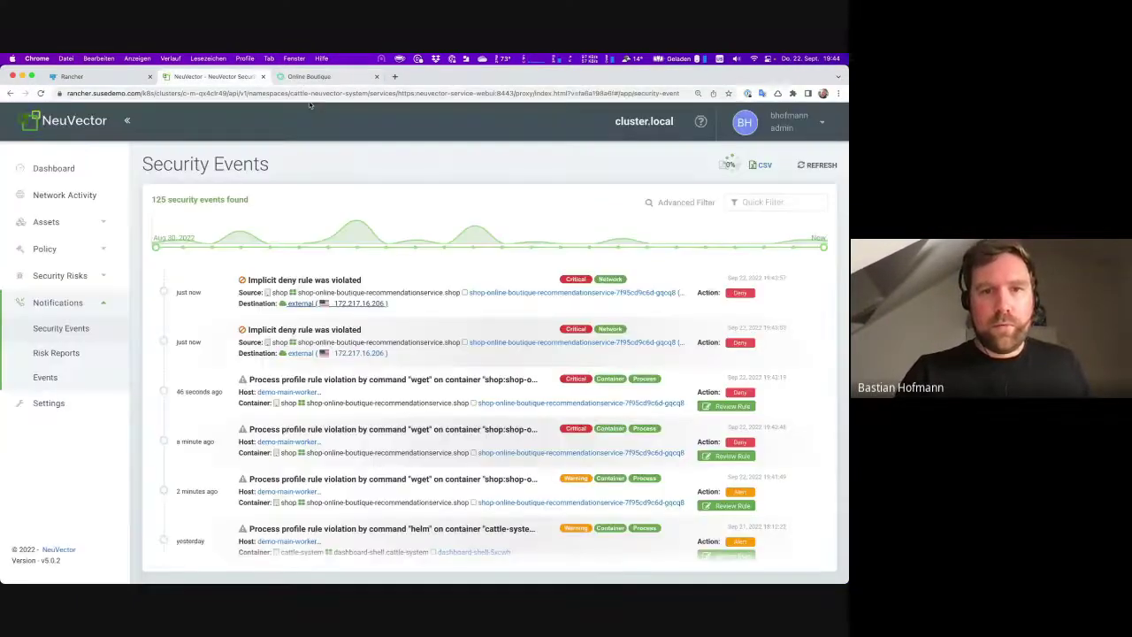
pyautogui.click(334, 306)
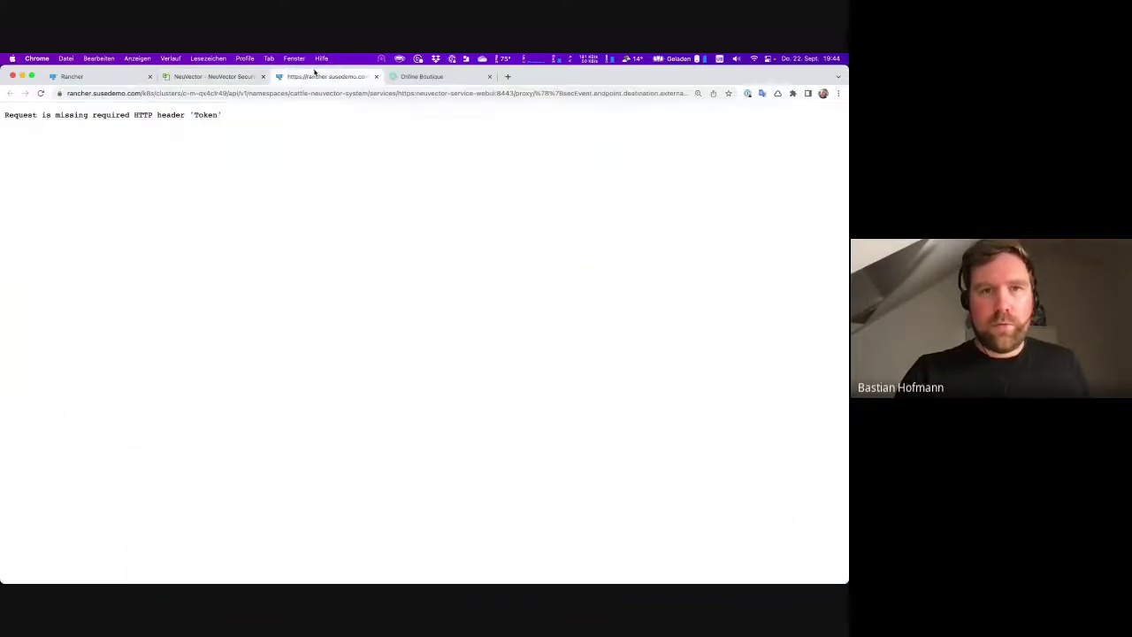
pyautogui.press('super+w')
pyautogui.click(338, 355)
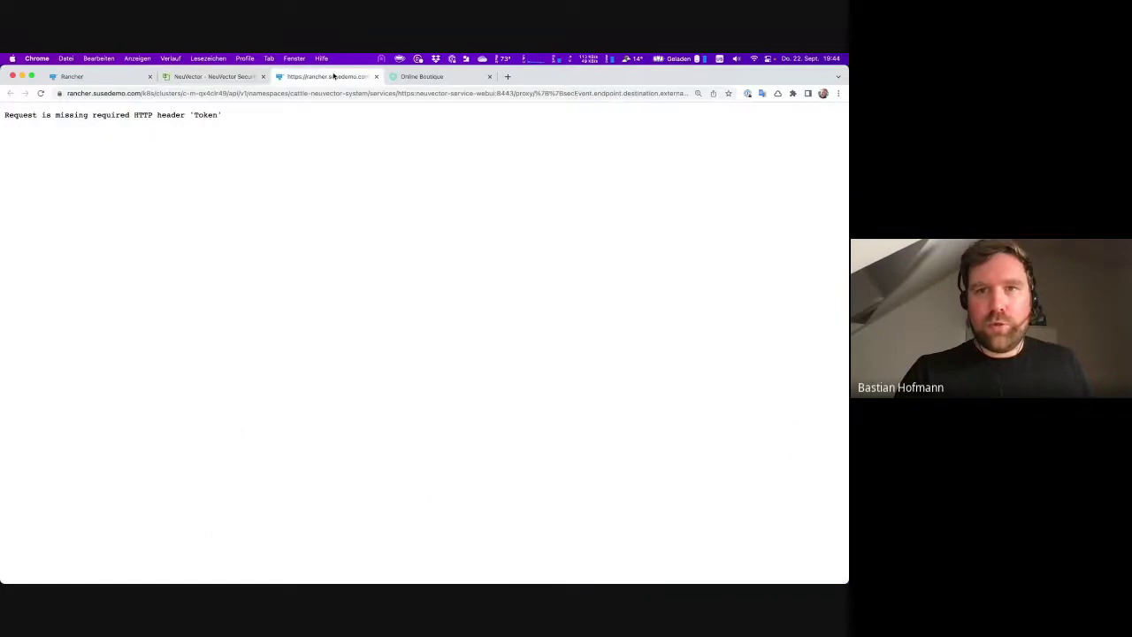
pyautogui.press('super+w')
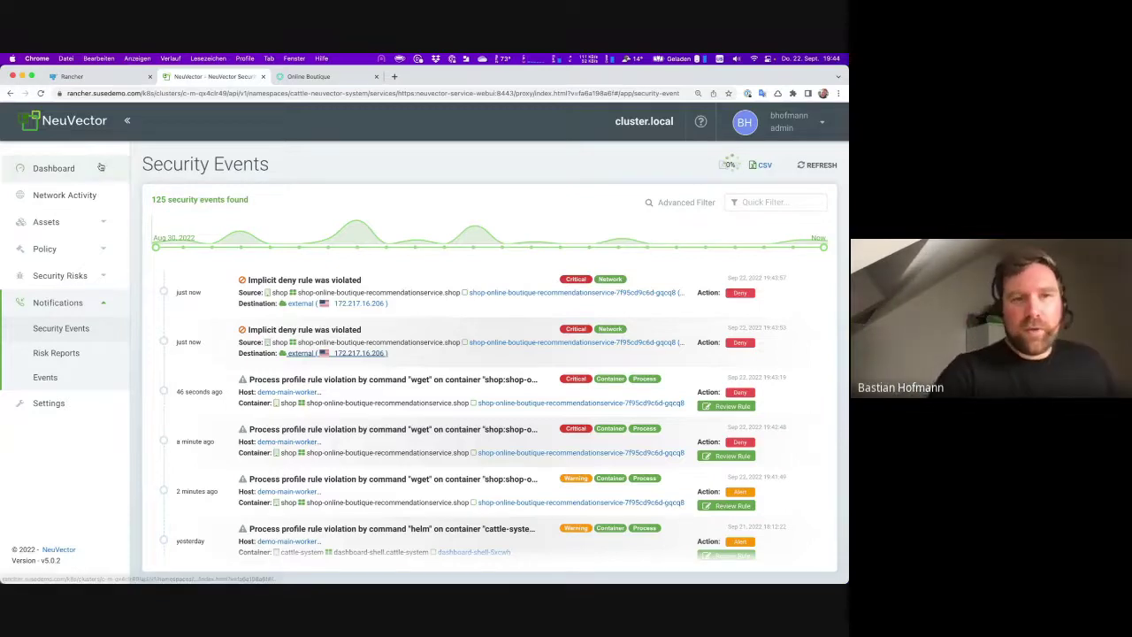
# Show NeuVector's policy groups and look through the learned groups and their policy modes
pyautogui.click(114, 248)
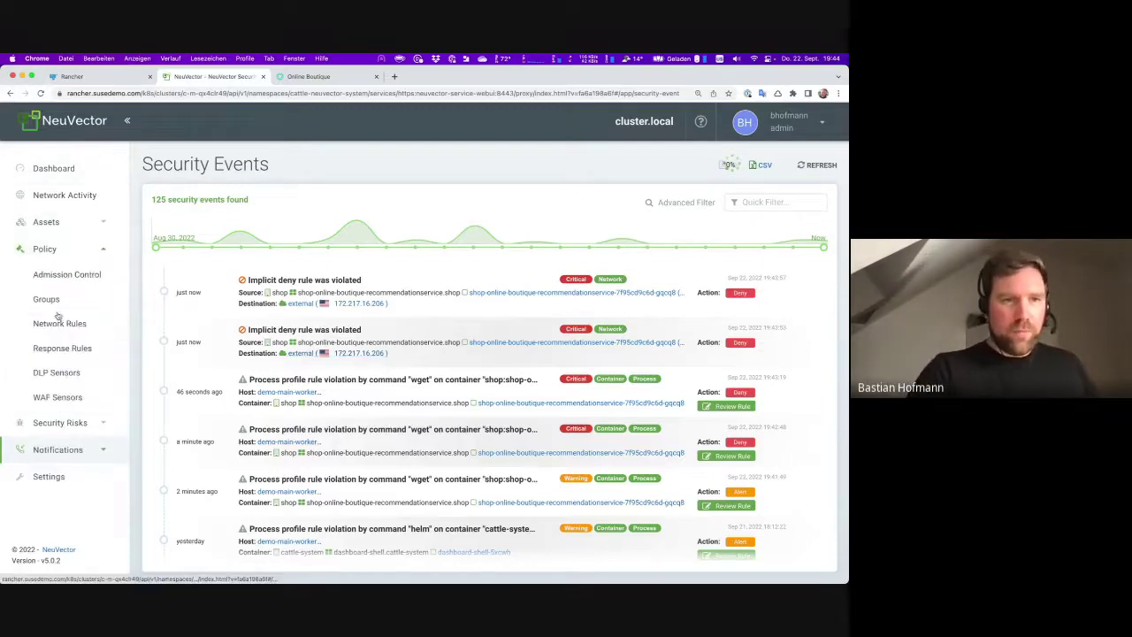
pyautogui.click(66, 301)
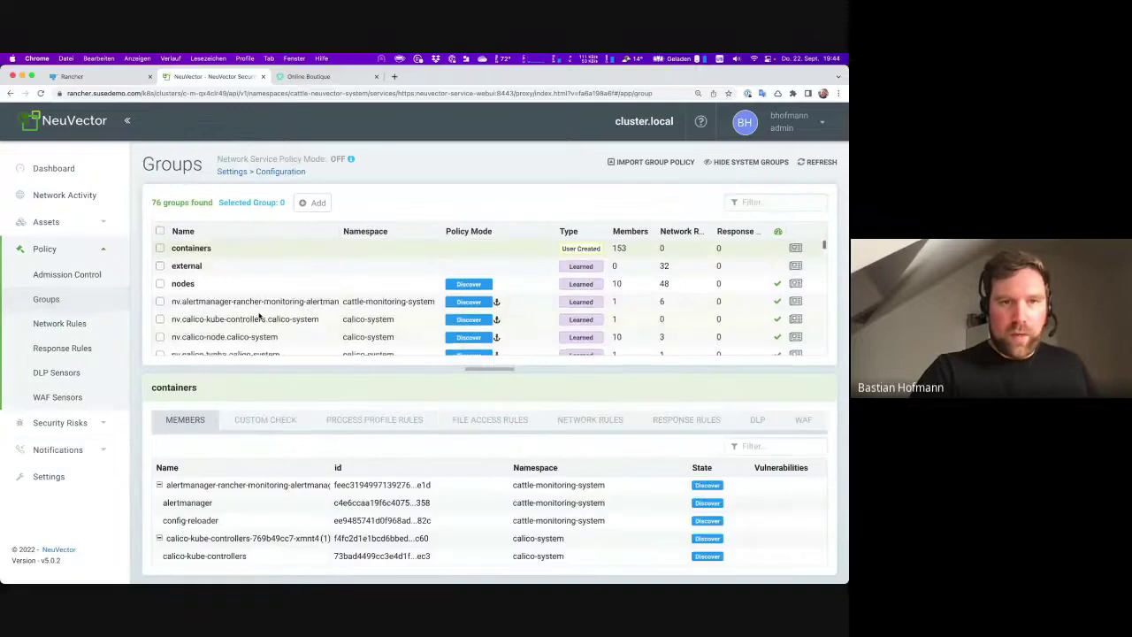
pyautogui.scroll(-5, 283, 301)
pyautogui.scroll(-15, 258, 288)
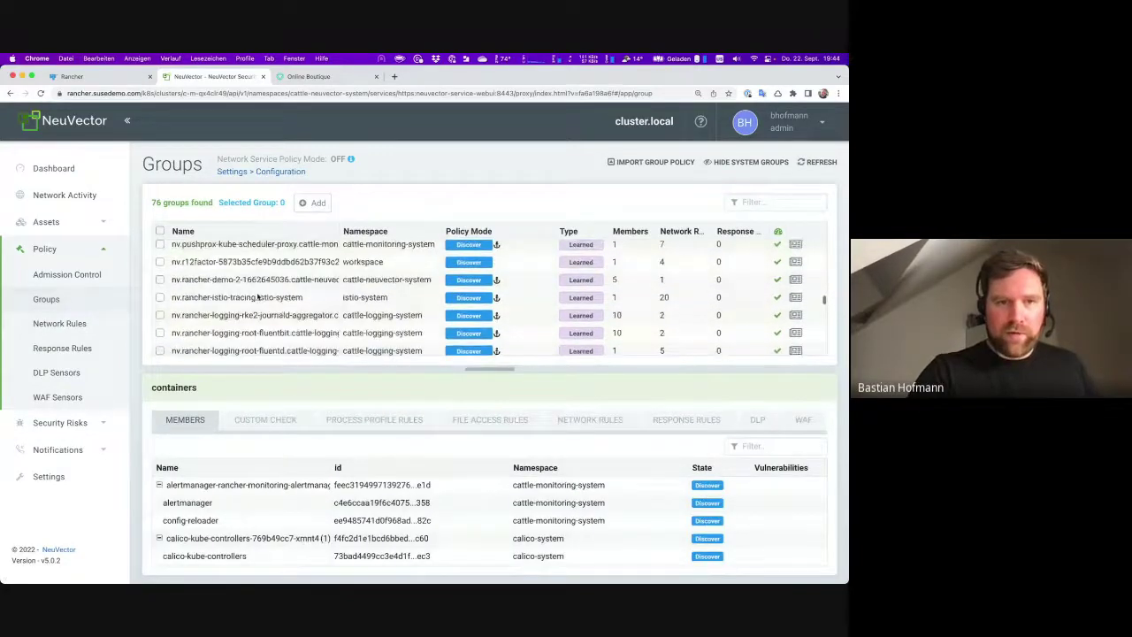
# Show the network activity map and filter it to the shop namespace
pyautogui.click(59, 202)
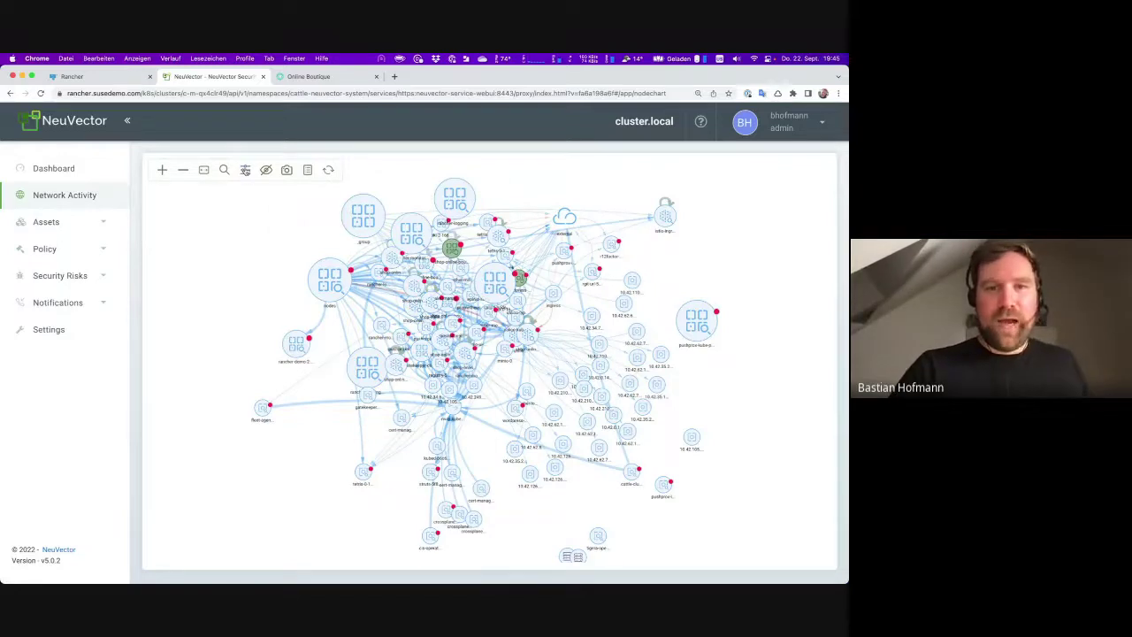
pyautogui.click(245, 170)
pyautogui.click(283, 233)
pyautogui.write('shop')
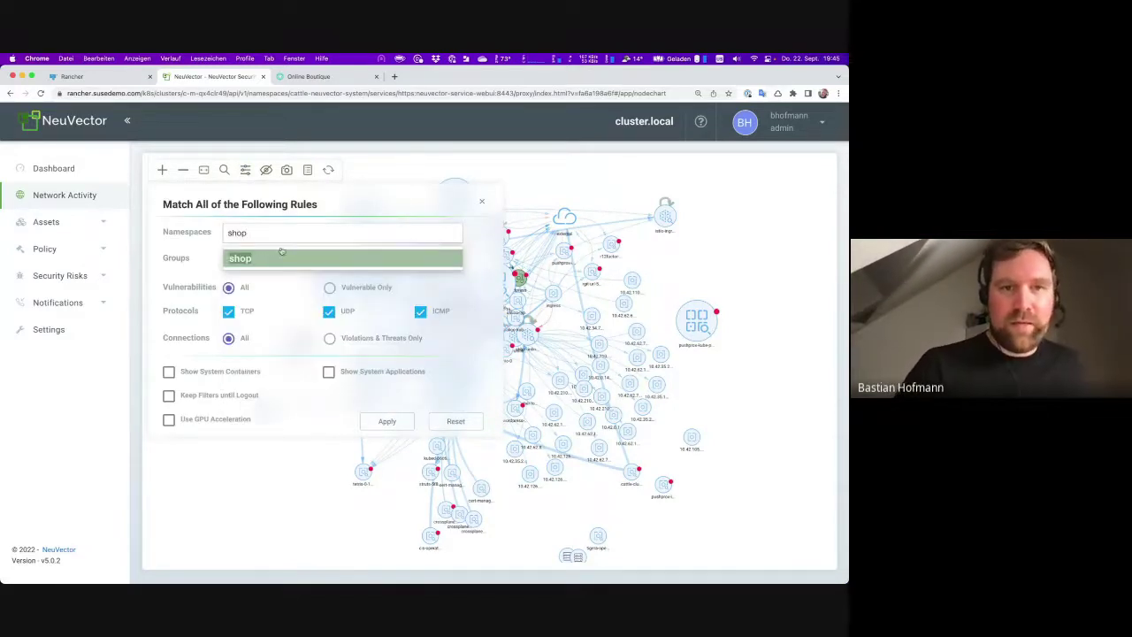
pyautogui.click(278, 257)
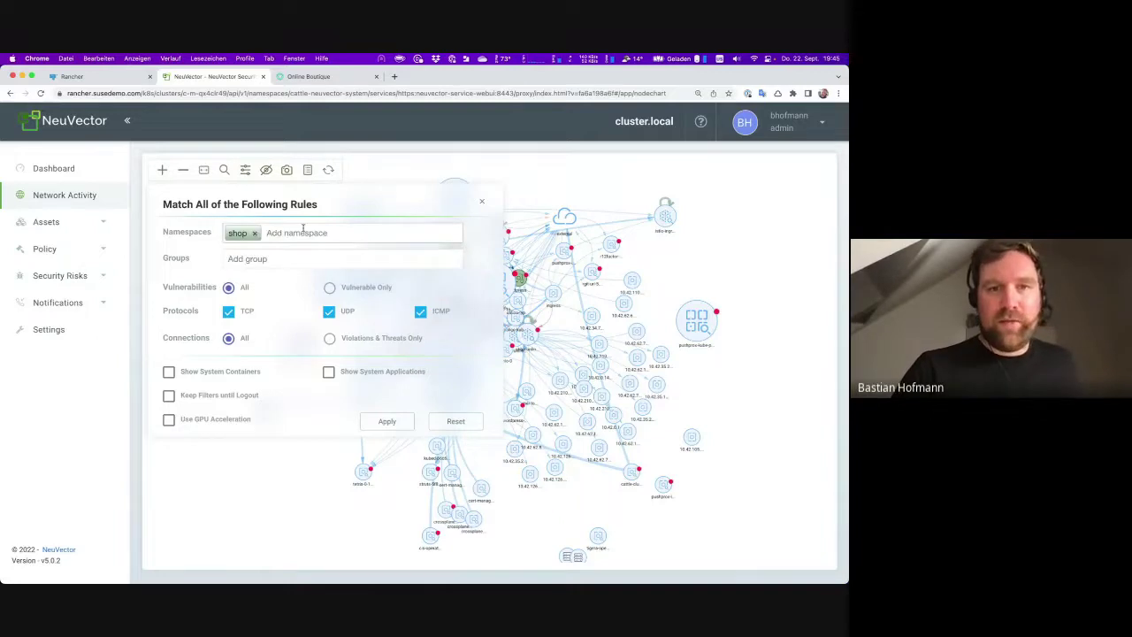
pyautogui.click(387, 421)
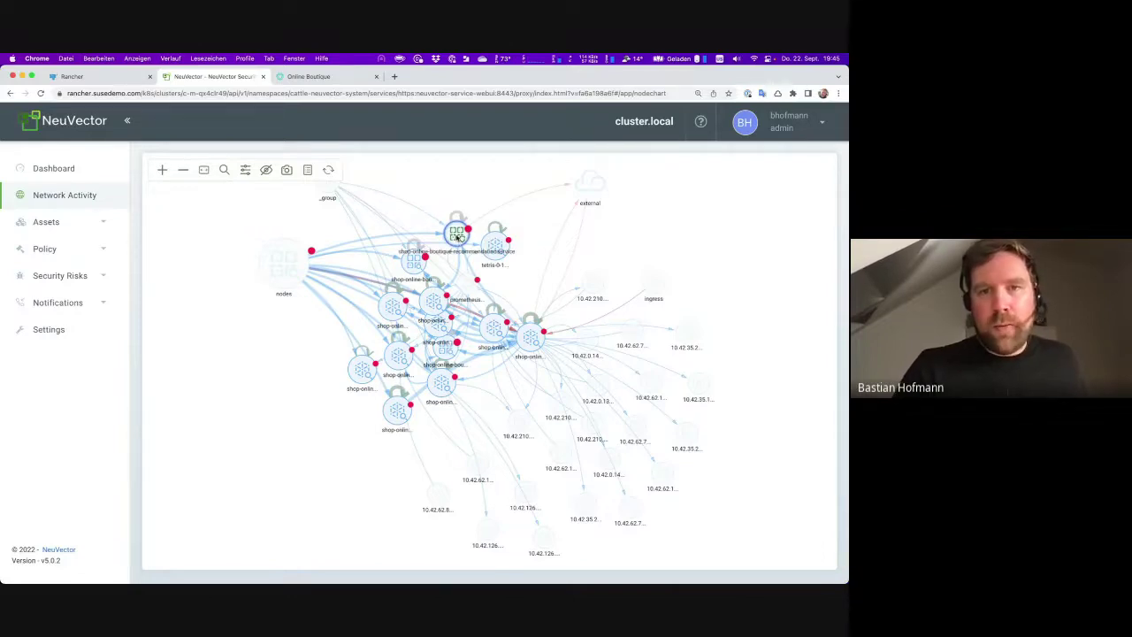
# Expand the shop-online-boutique-recommendationservice group in the network map into its individual pods
pyautogui.moveTo(481, 219)
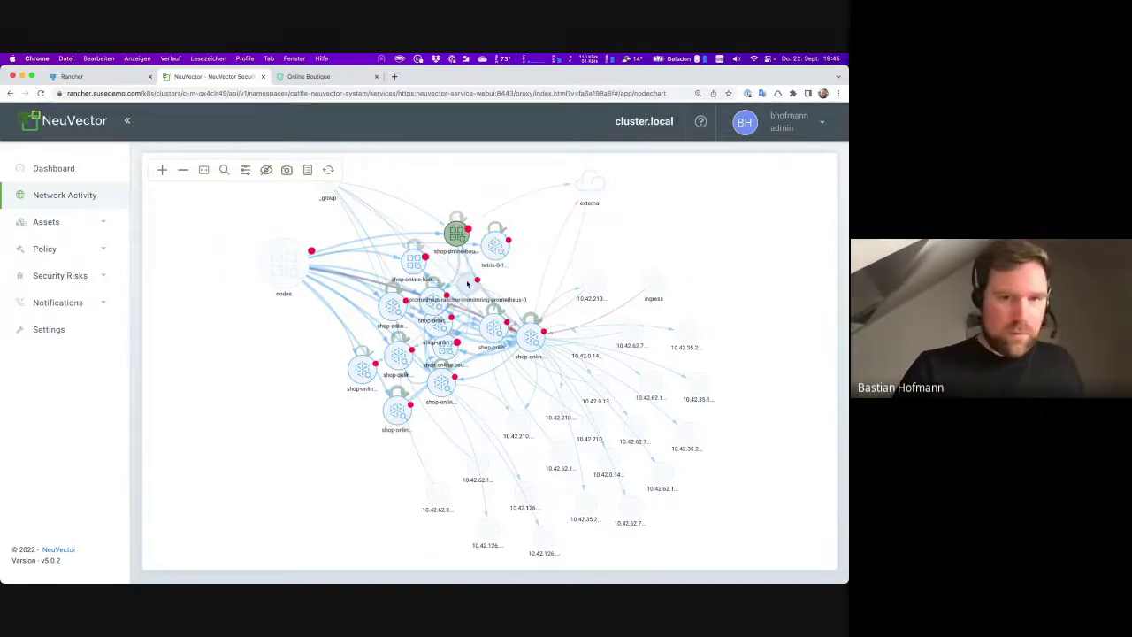
pyautogui.scroll(2, 468, 283)
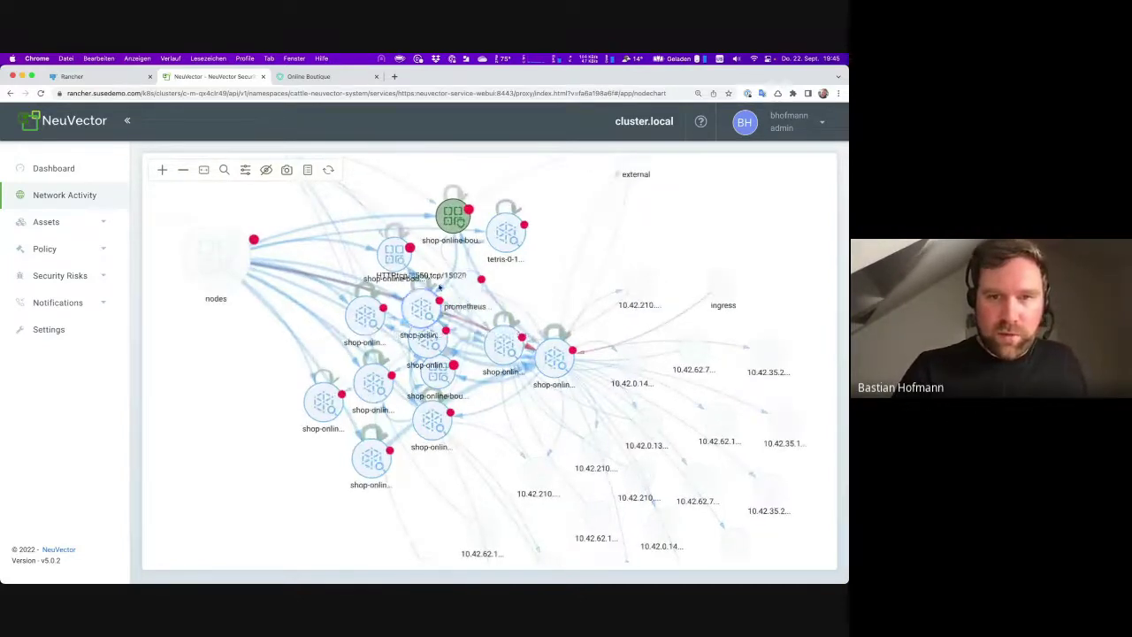
pyautogui.scroll(1, 439, 288)
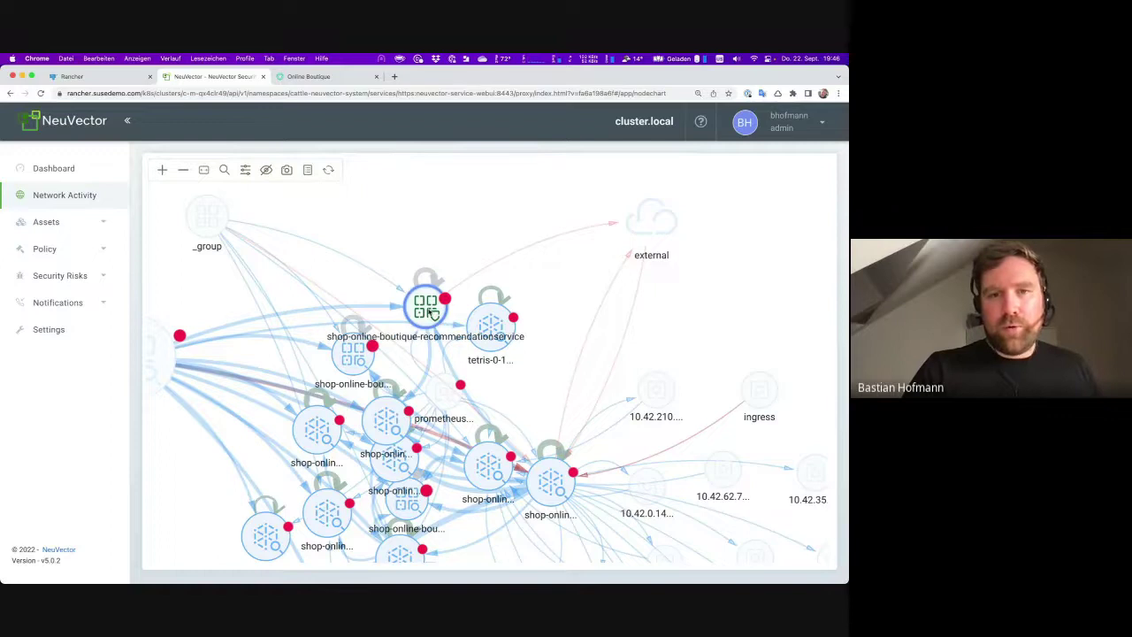
pyautogui.rightClick(431, 311)
pyautogui.click(463, 350)
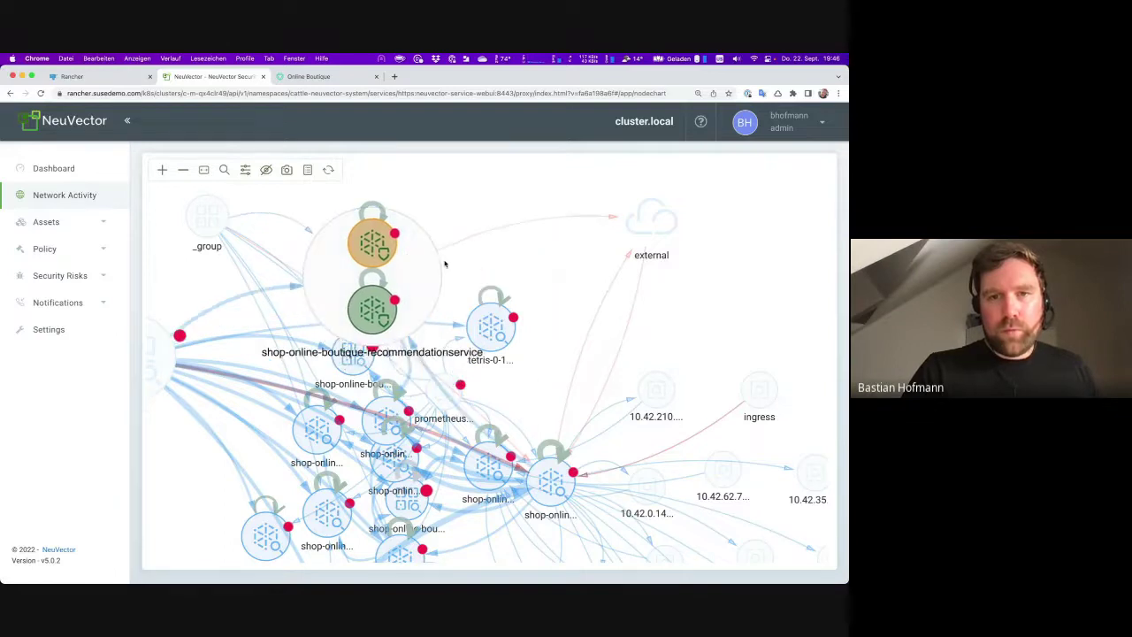
# Inspect the connection details from the recommendationservice pod ending in gqcq8 to external, then close them
pyautogui.scroll(2, 394, 281)
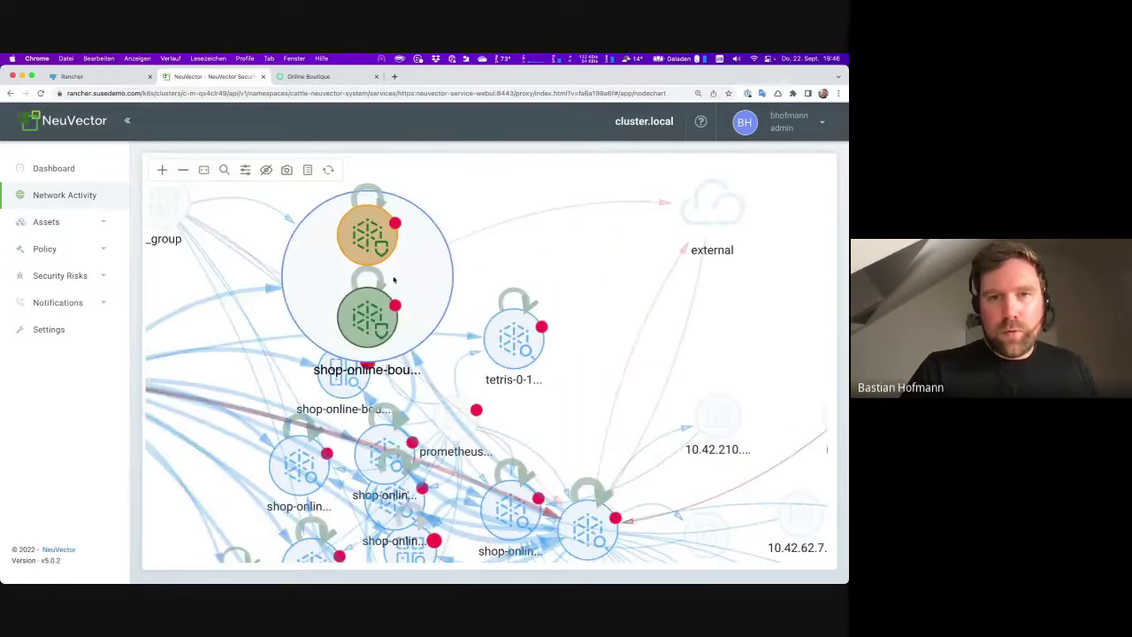
pyautogui.click(458, 210)
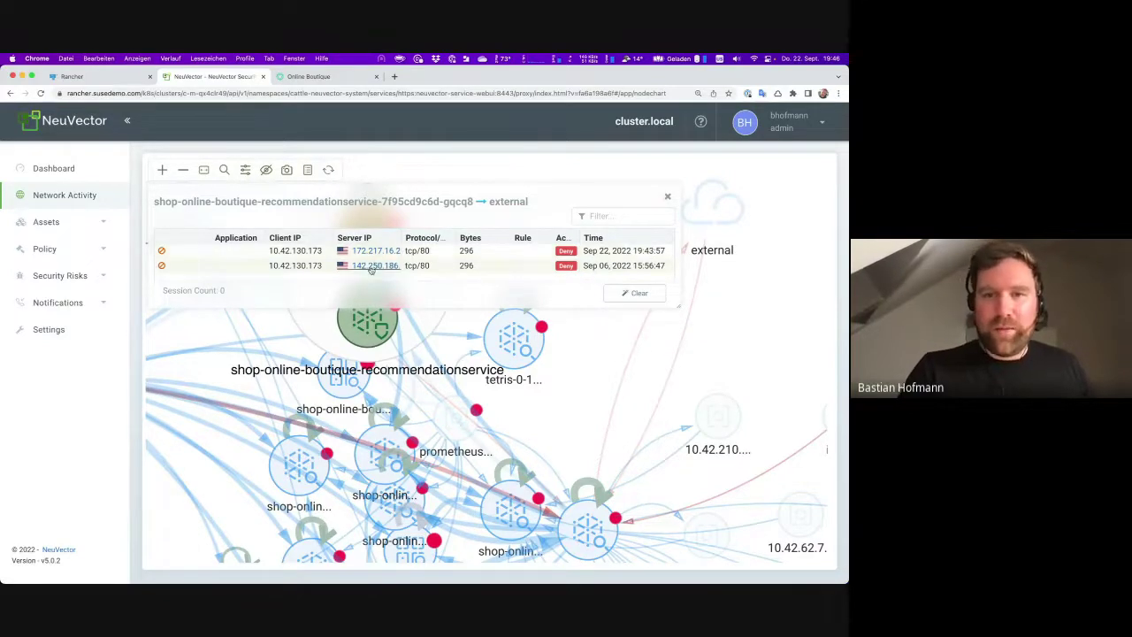
pyautogui.click(669, 198)
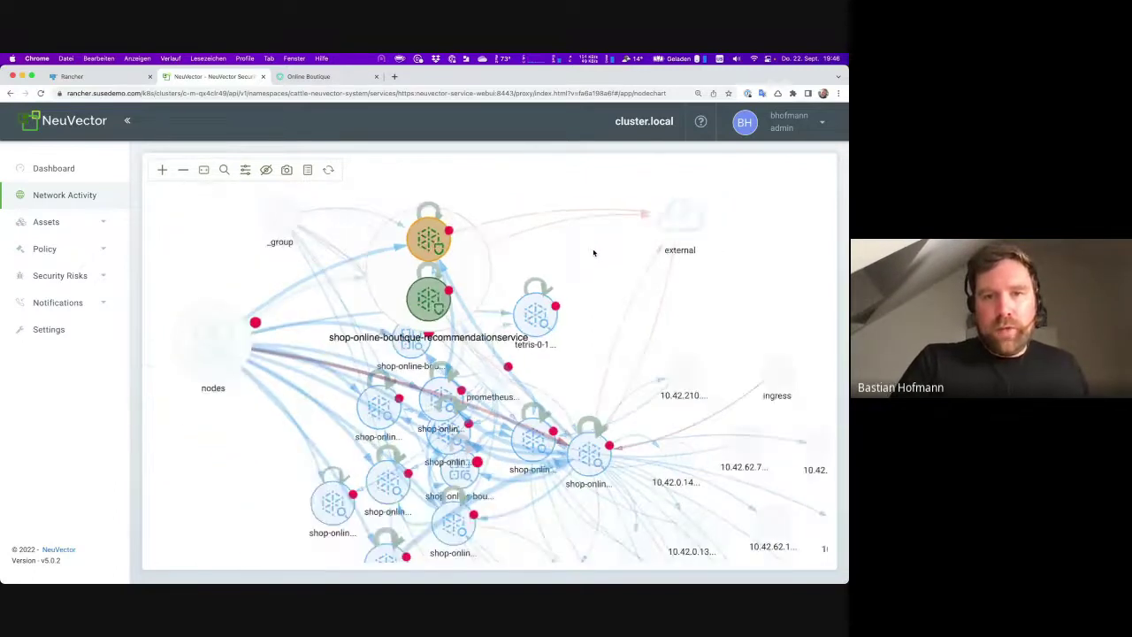
# Start a packet capture on the recommendationservice pod ending in gqcq8, visit the Online Boutique shop, and return to NeuVector
pyautogui.rightClick(434, 233)
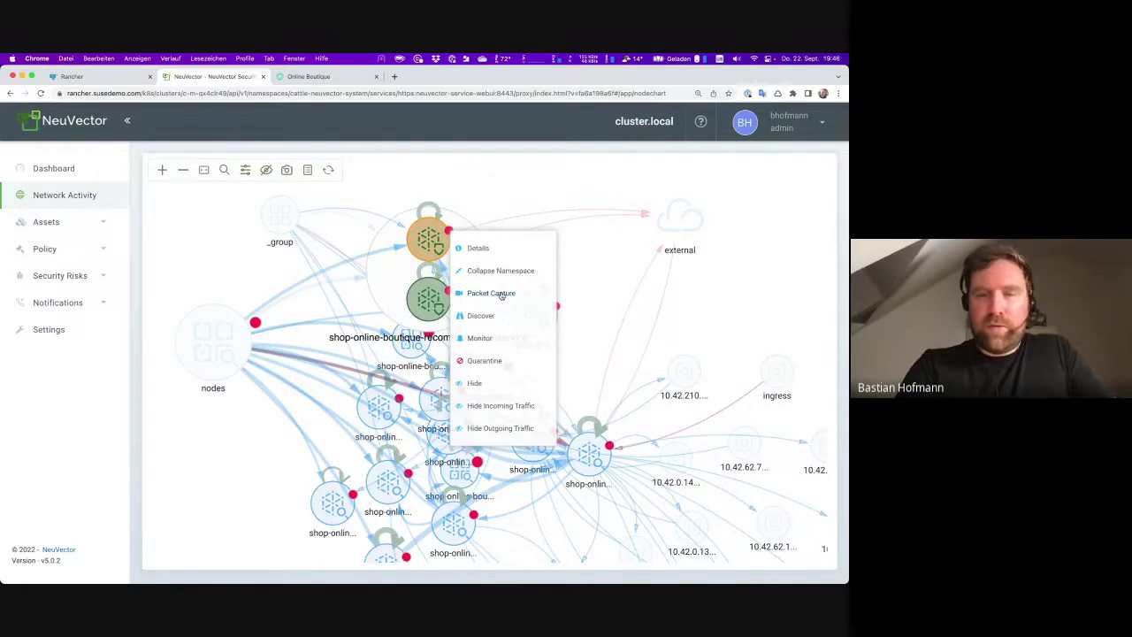
pyautogui.click(501, 294)
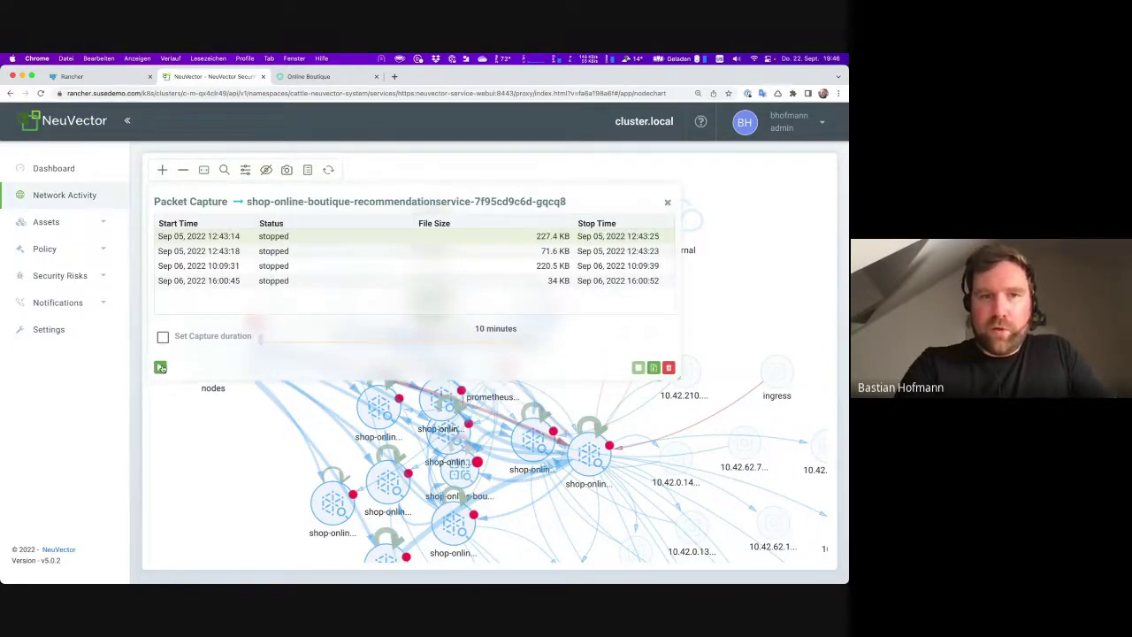
pyautogui.click(161, 368)
pyautogui.click(335, 78)
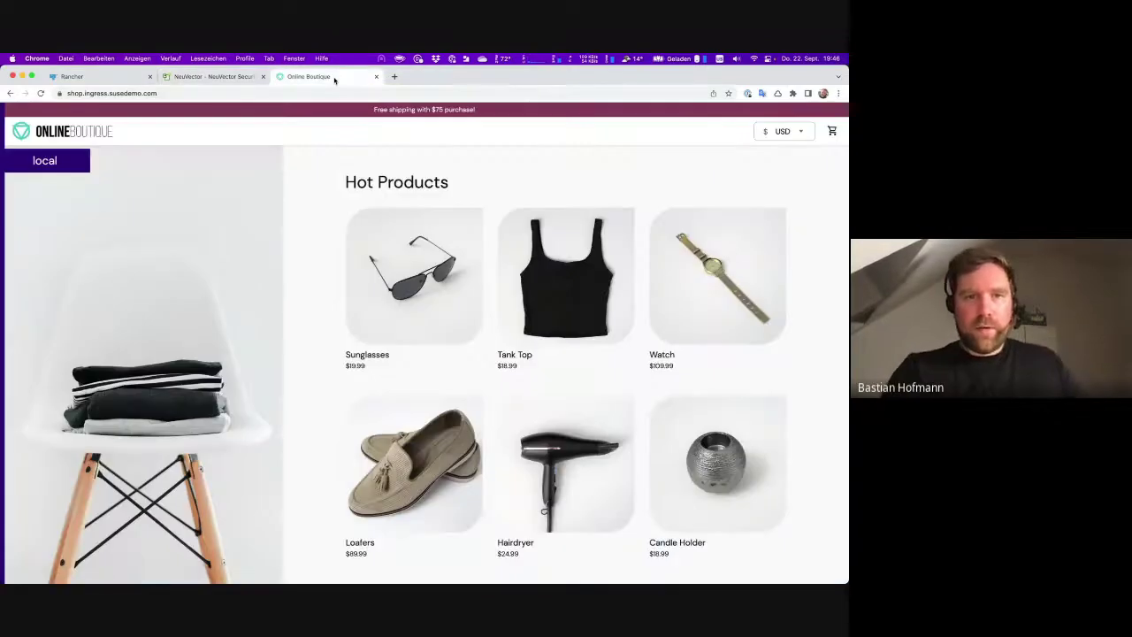
pyautogui.click(245, 77)
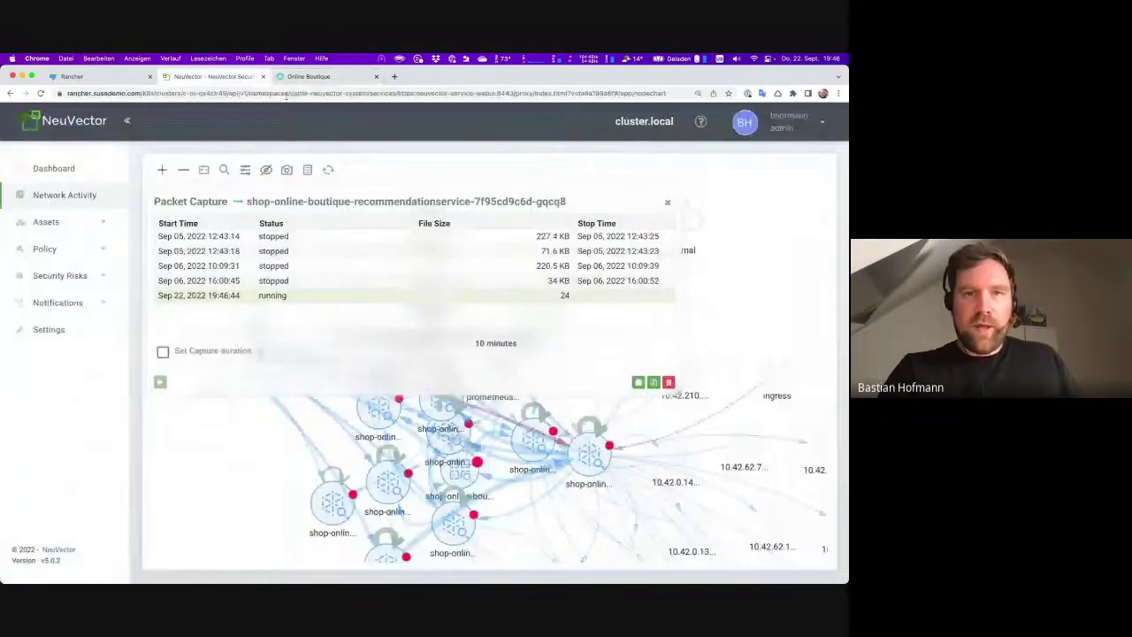
# Stop the running packet capture, then download its pcap file and open it in Wireshark
pyautogui.click(638, 382)
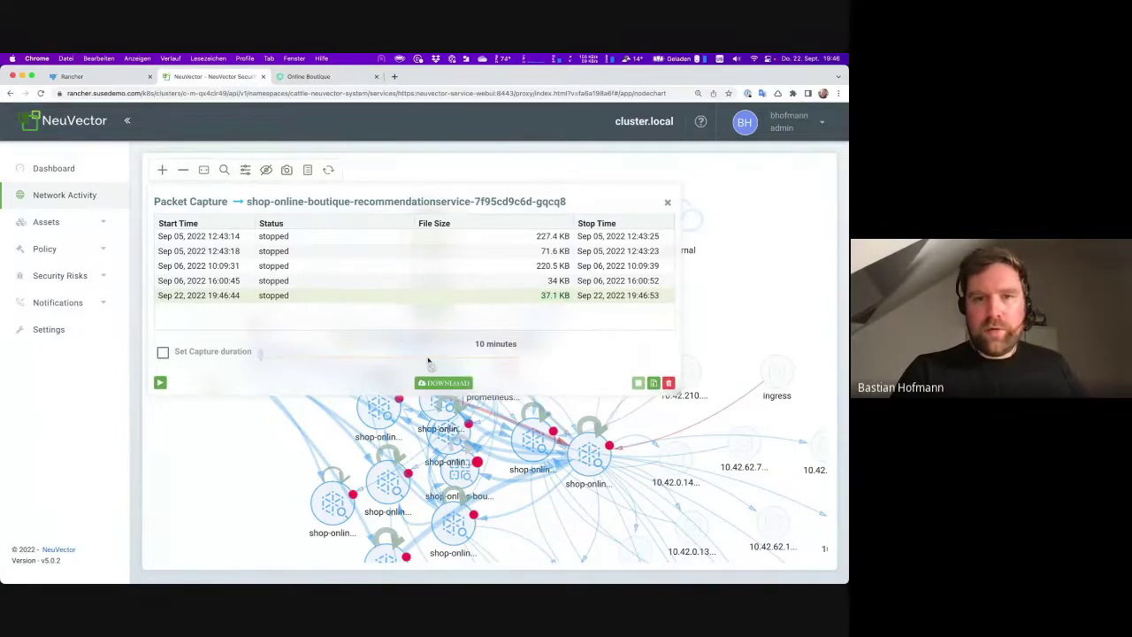
pyautogui.click(453, 387)
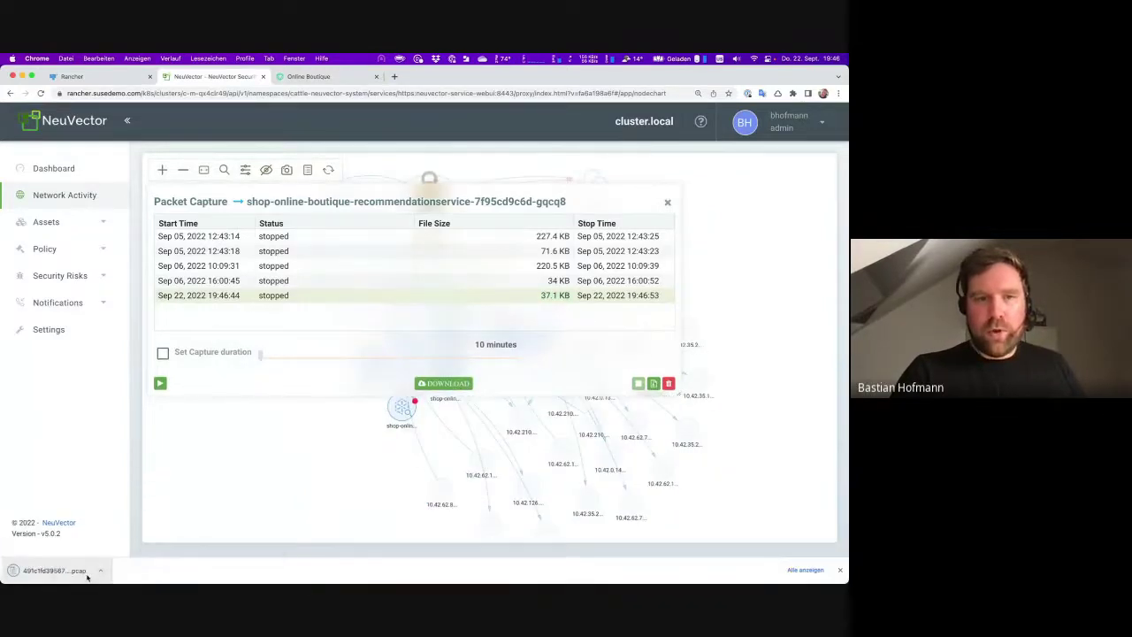
pyautogui.click(83, 573)
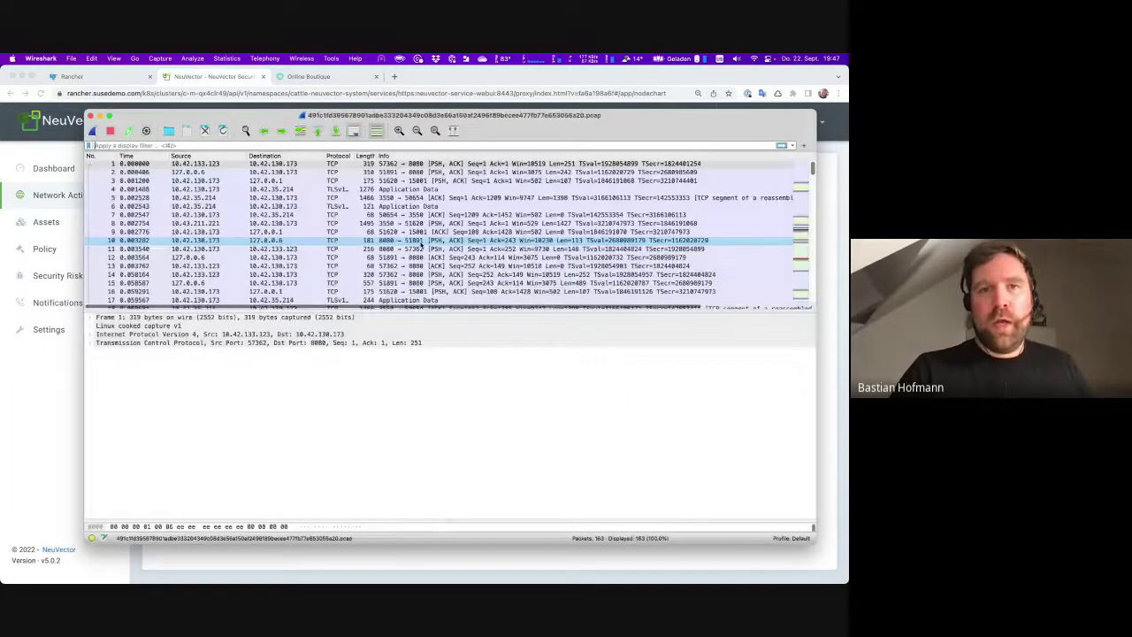
# Examine the HTTP/1.1 200 OK response in packet 33, expanding its Hypertext Transfer Protocol and status line details
pyautogui.scroll(-6, 396, 202)
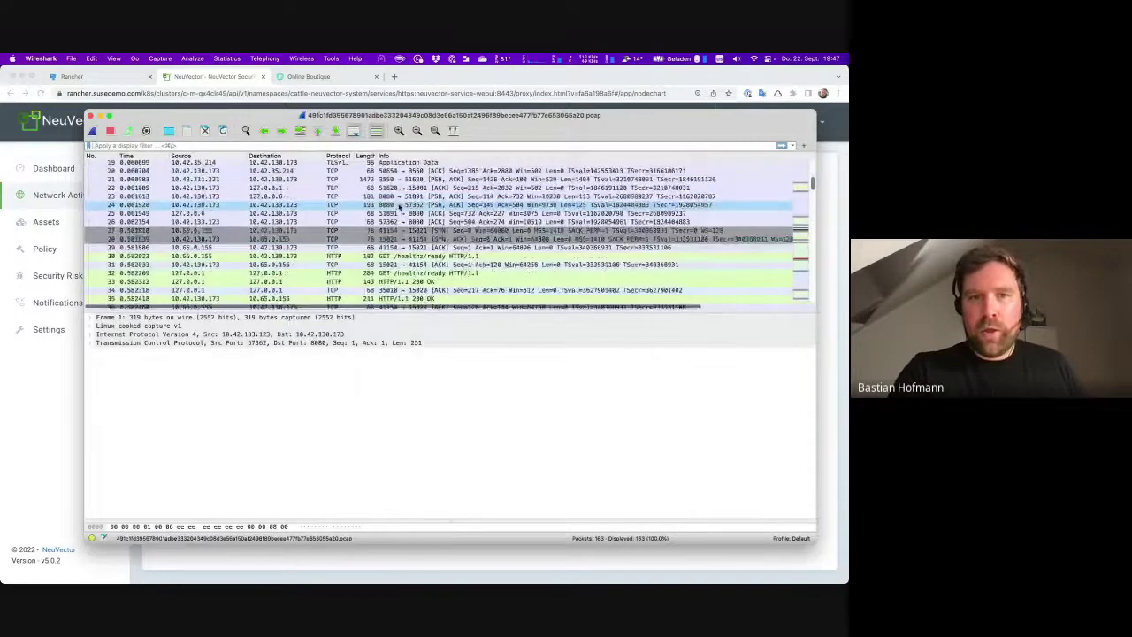
pyautogui.click(411, 246)
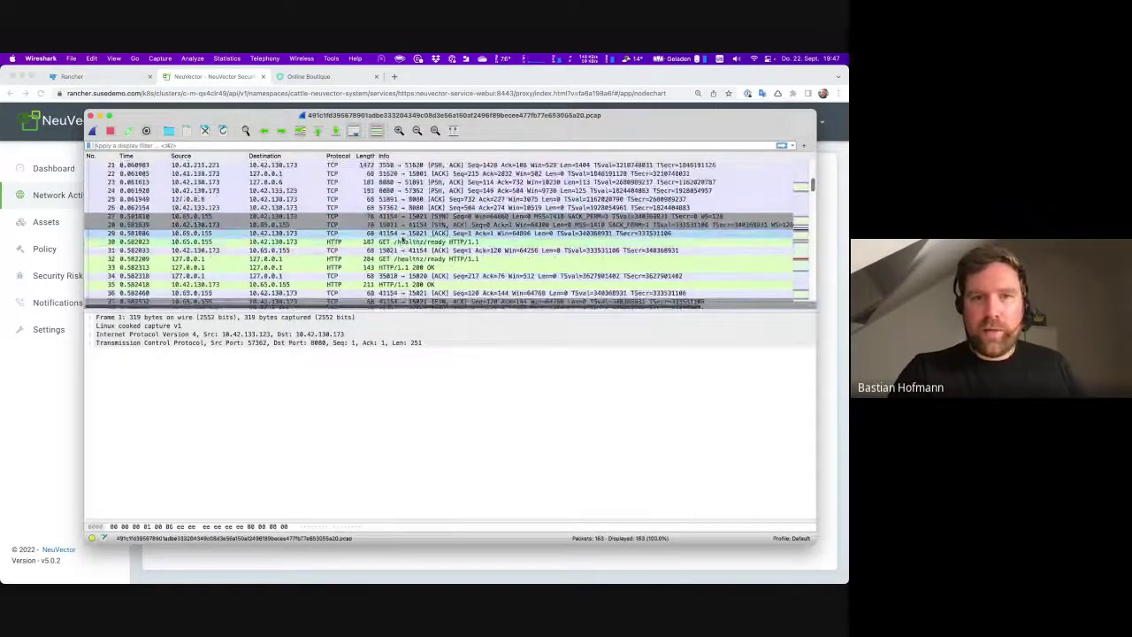
pyautogui.press('Down')
pyautogui.press('Down')
pyautogui.press('Down')
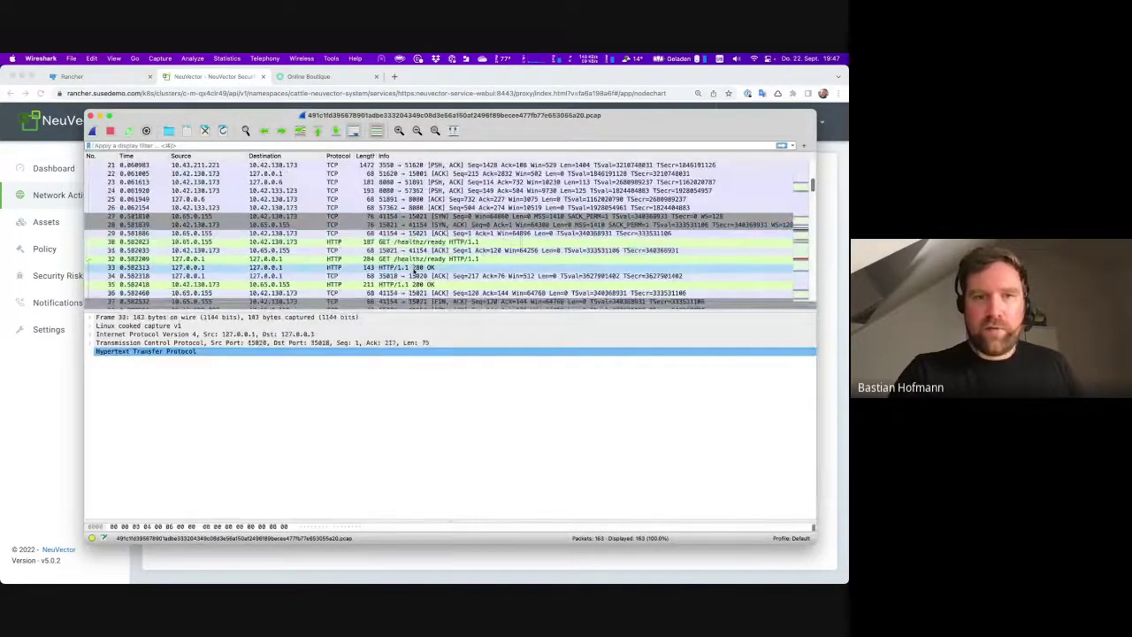
pyautogui.click(92, 352)
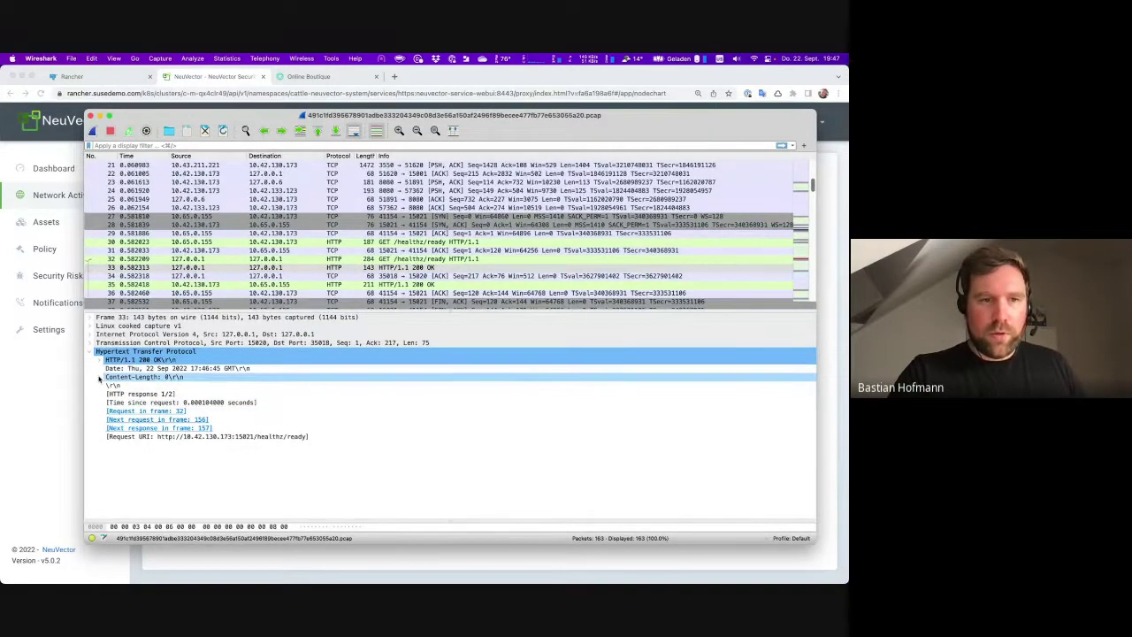
pyautogui.click(100, 361)
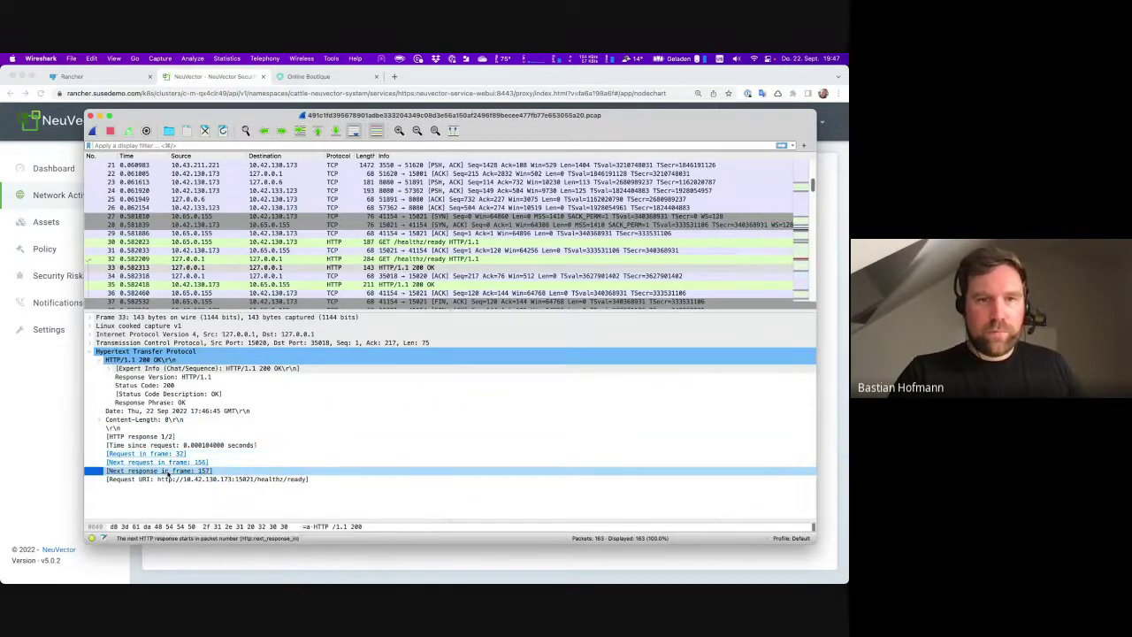
pyautogui.click(158, 470)
pyautogui.scroll(-3, 466, 263)
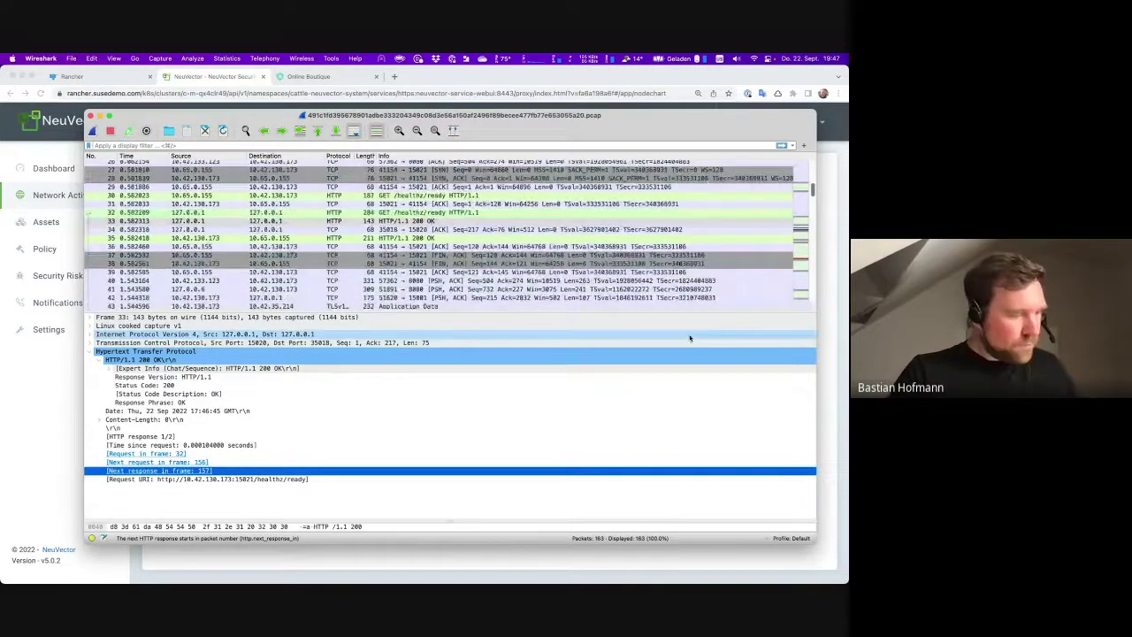
# Switch back to NeuVector, close the packet capture dialog, and review the actions available for the recommendationservice pod ending in gqcq8
pyautogui.press('super+Tab')
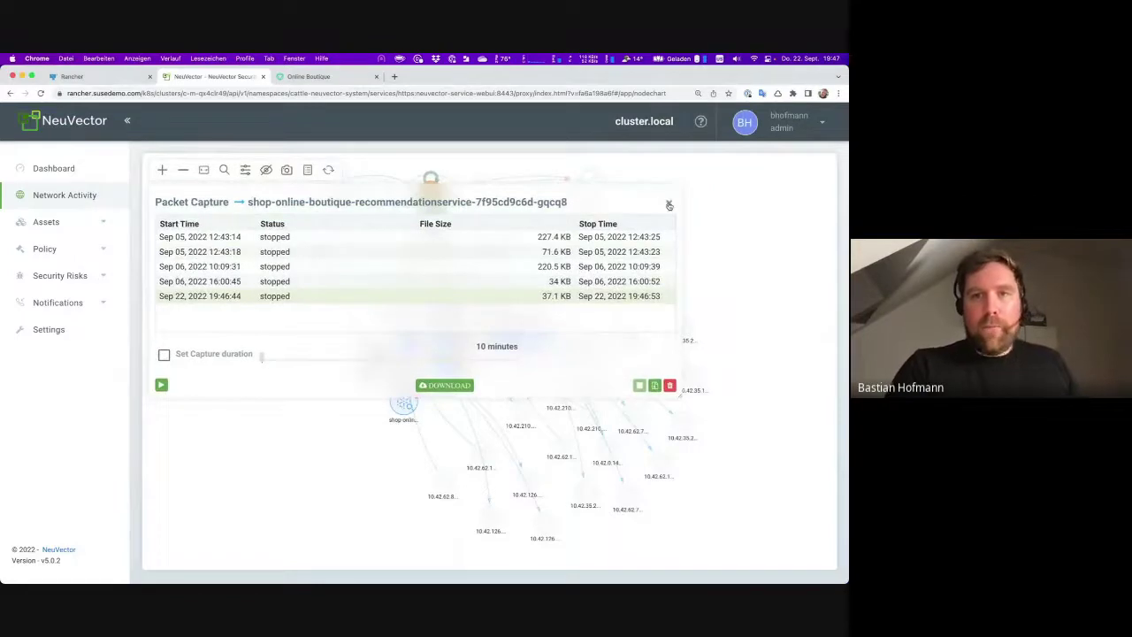
pyautogui.click(670, 205)
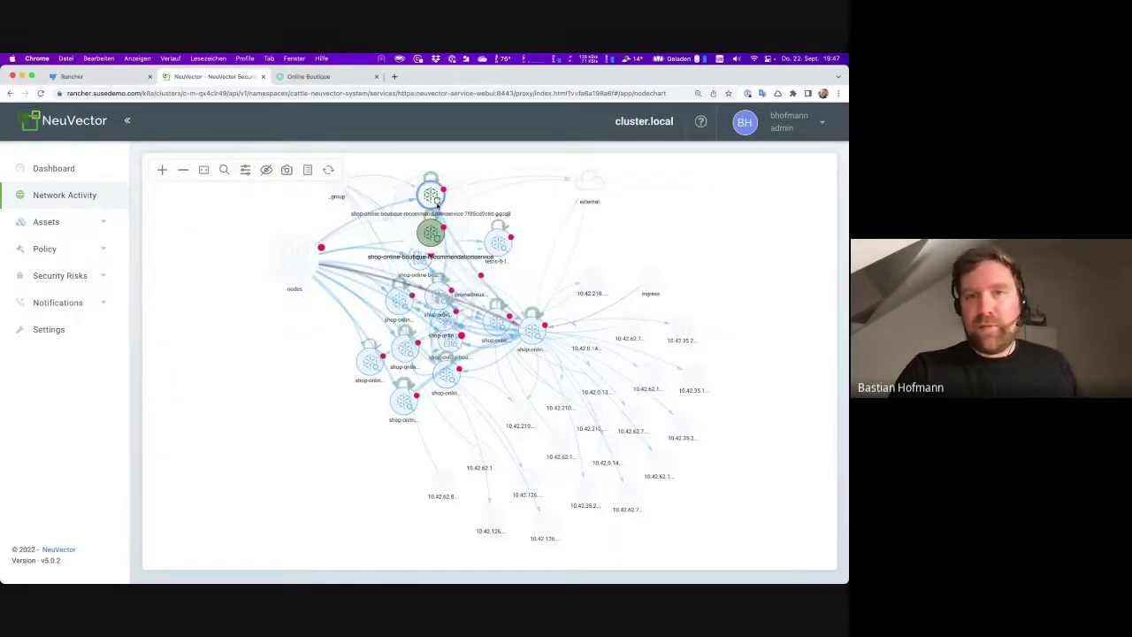
pyautogui.rightClick(434, 199)
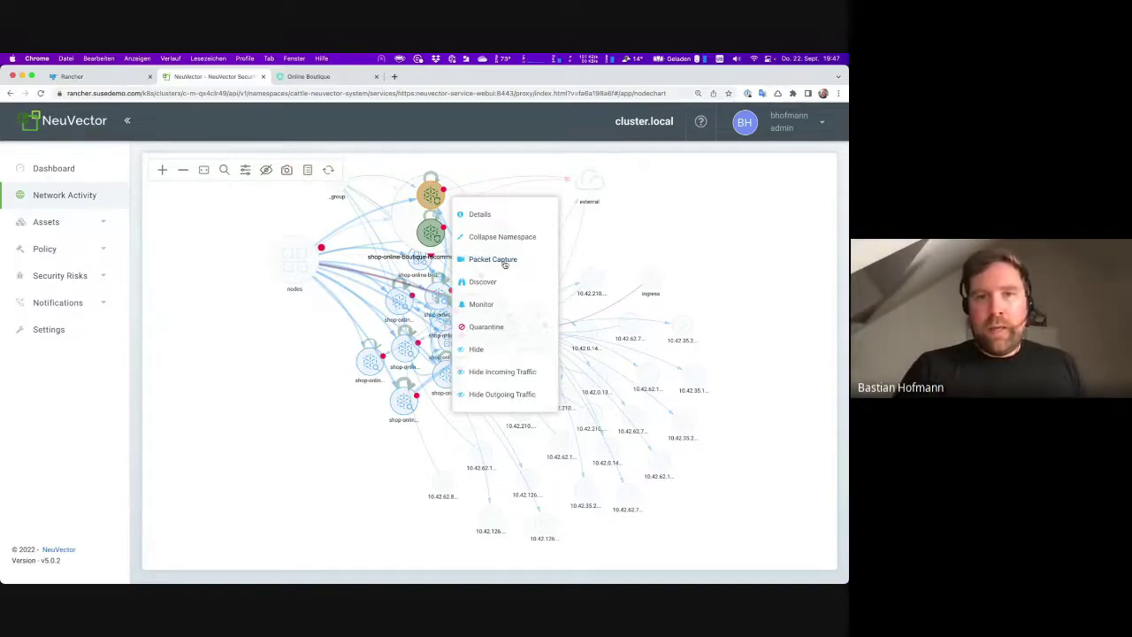
pyautogui.click(473, 162)
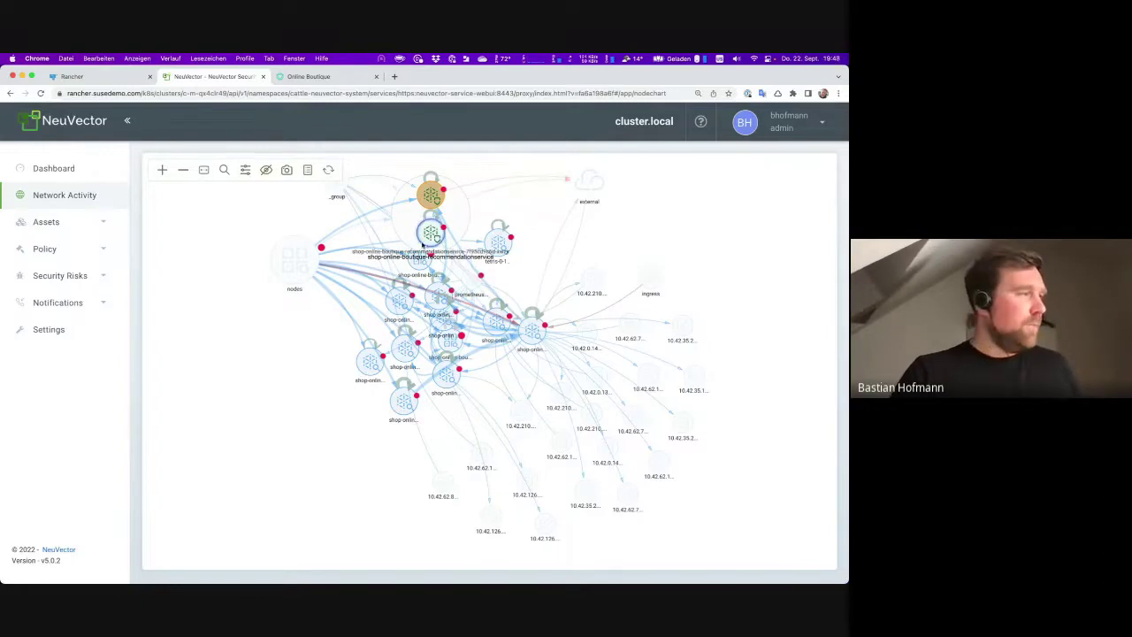
# Open iTerm, then switch to the Online Boutique shop in Chrome and select its web address
pyautogui.press('super+space')
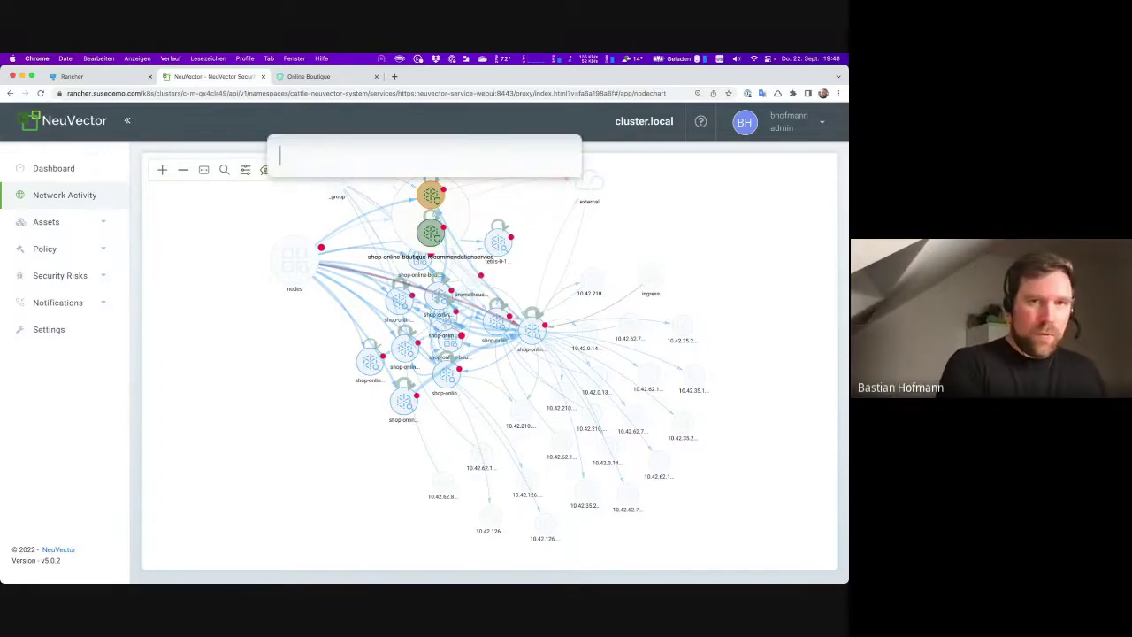
pyautogui.write('iter')
pyautogui.press('Return')
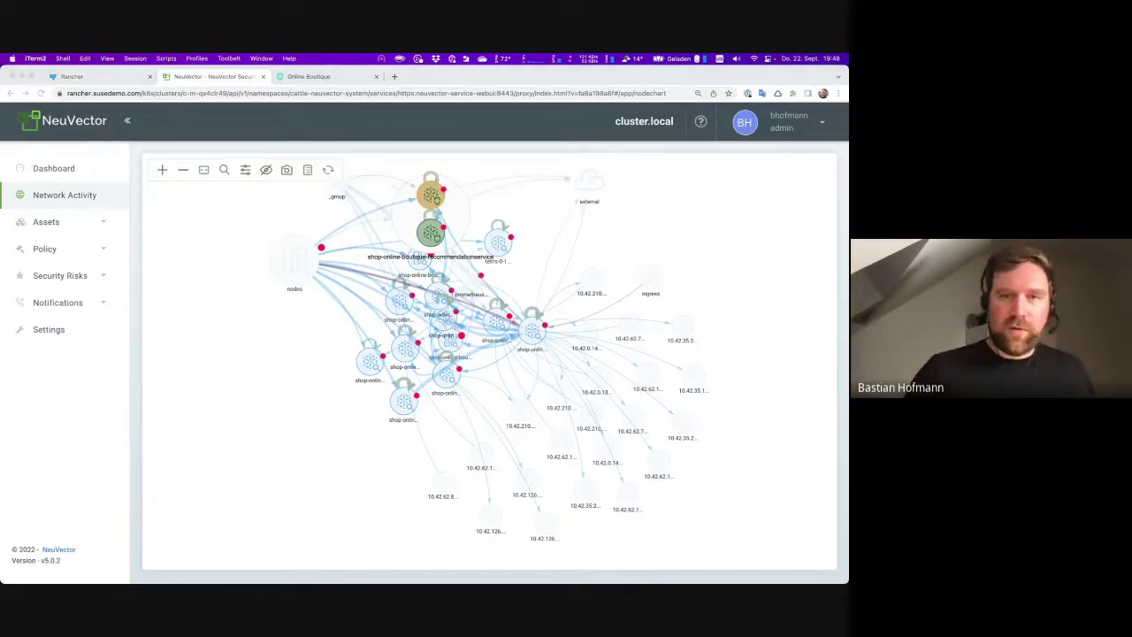
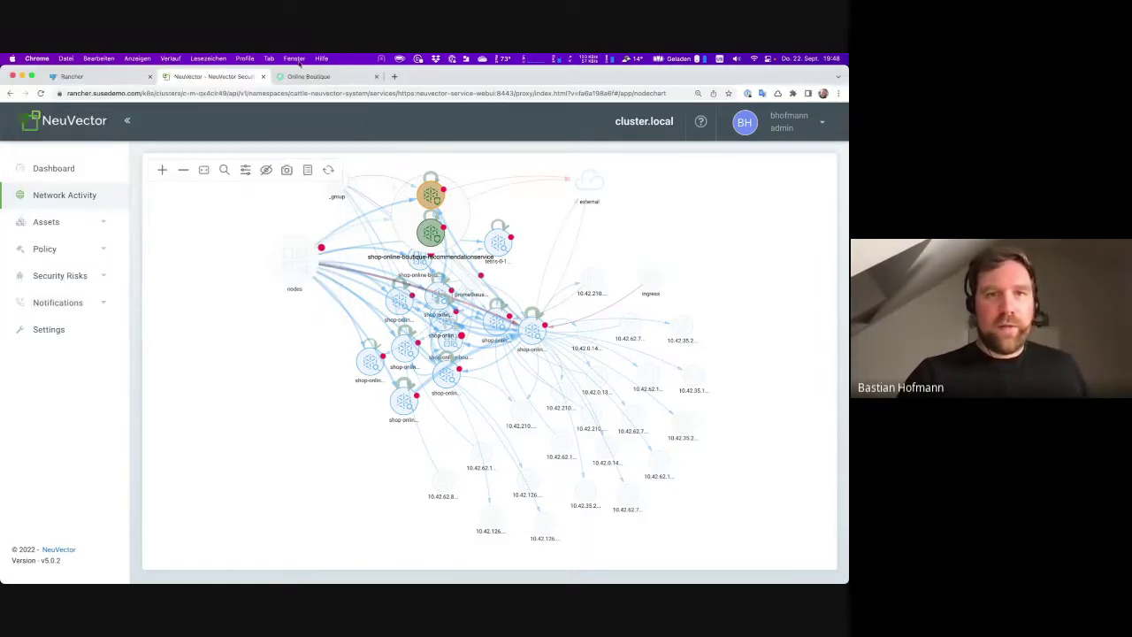
pyautogui.click(305, 76)
pyautogui.click(132, 93)
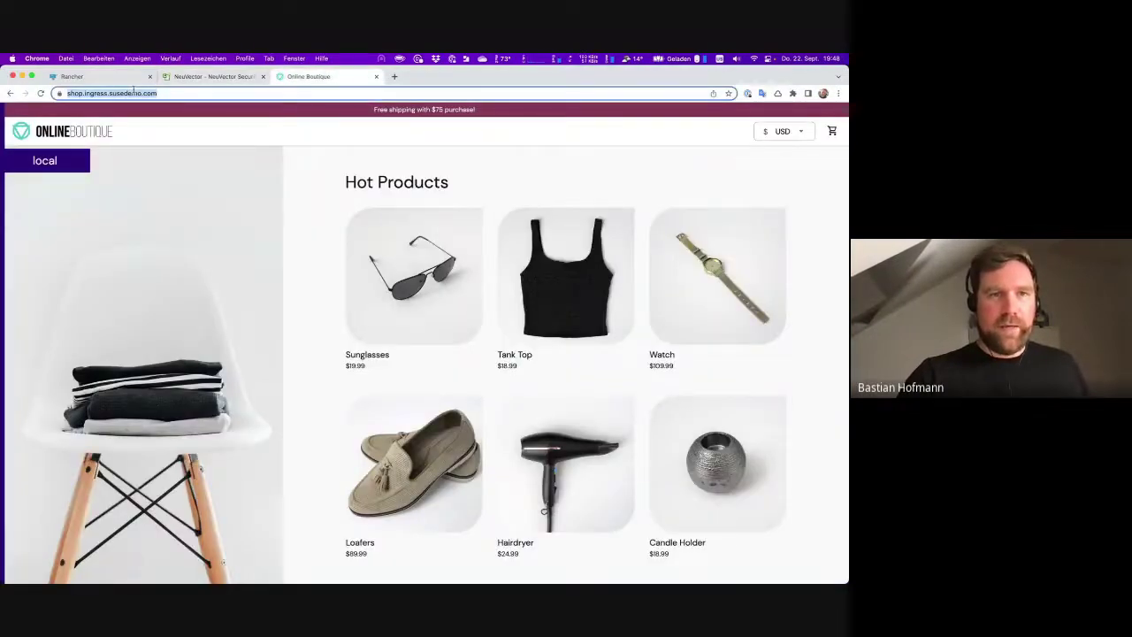
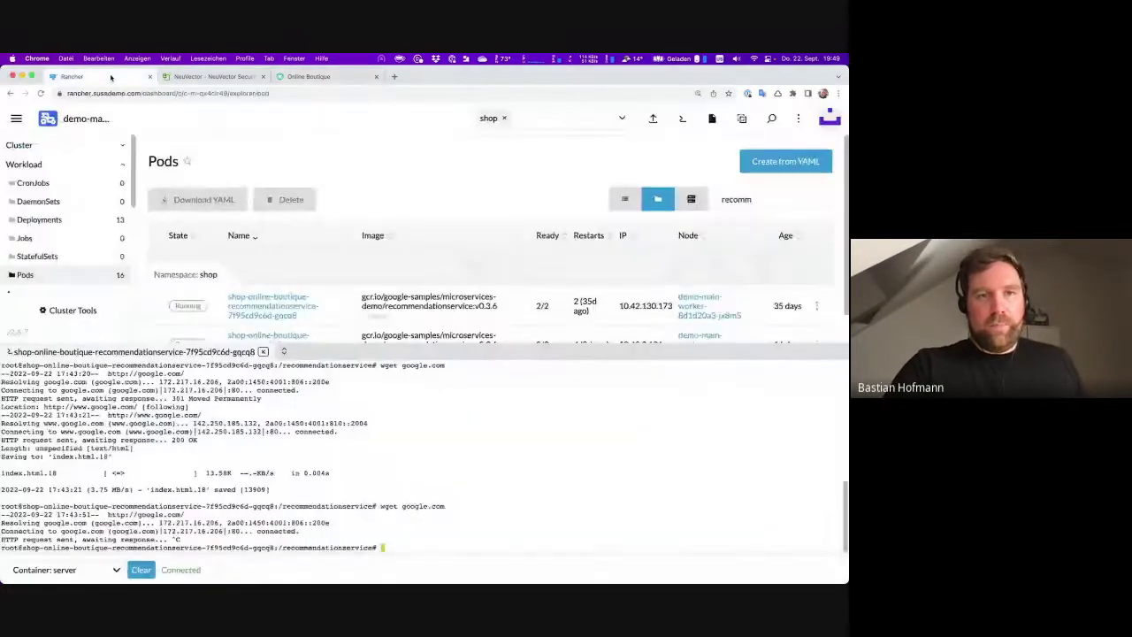
# Return to NeuVector, open the policy groups, and filter the list for "front"
pyautogui.click(194, 79)
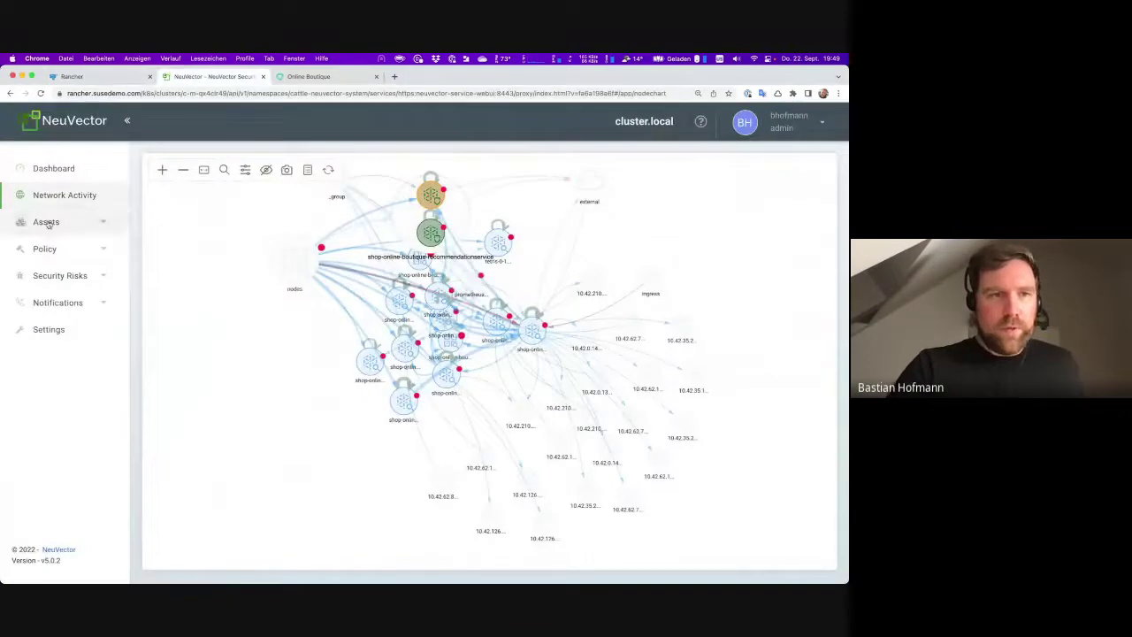
pyautogui.click(93, 225)
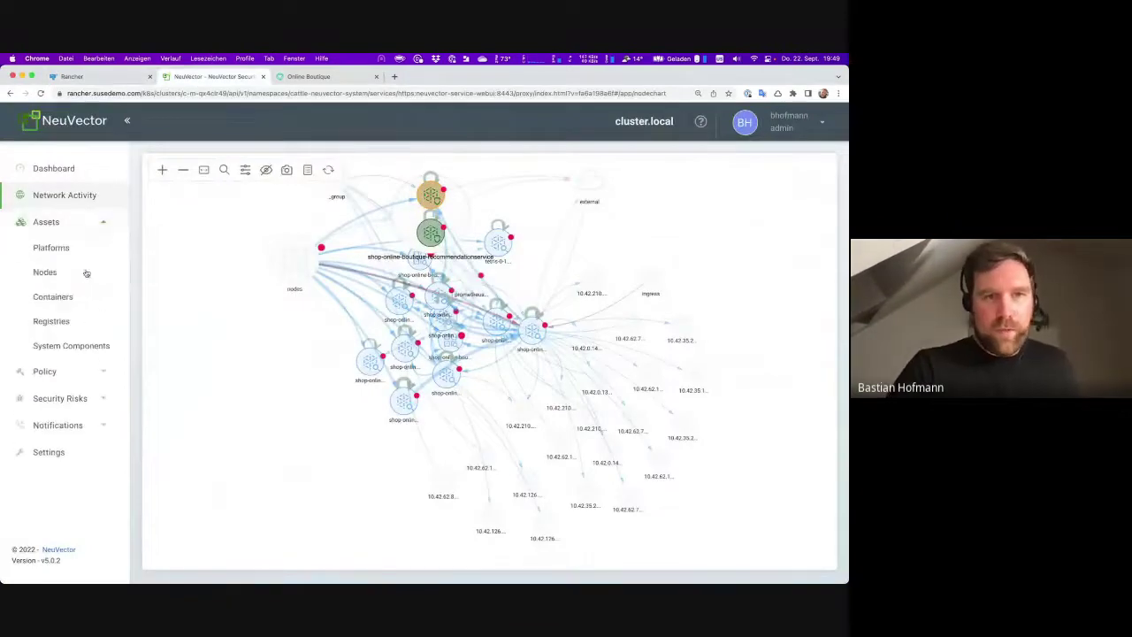
pyautogui.click(109, 371)
pyautogui.click(66, 299)
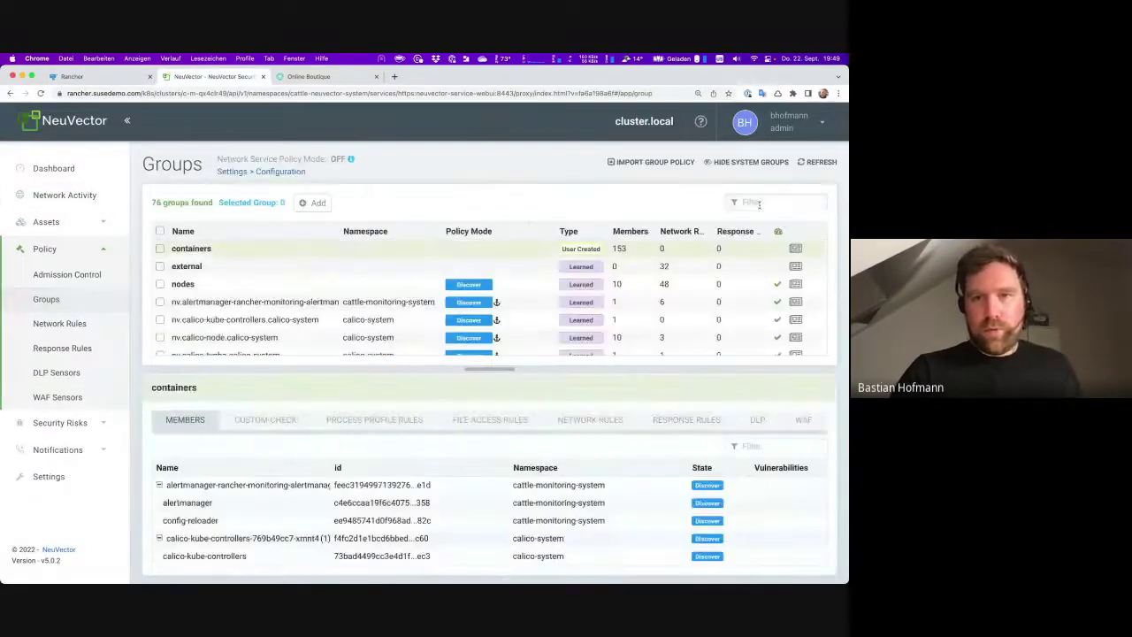
pyautogui.click(759, 203)
pyautogui.write('front')
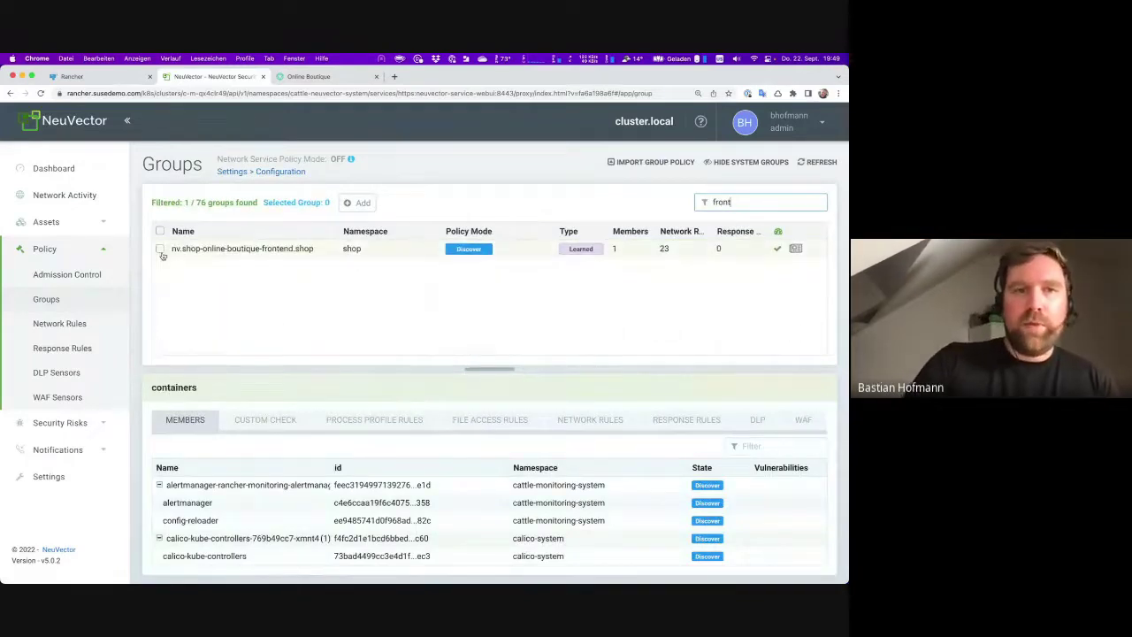
# Switch the nv.shop-online-boutique-frontend.shop group to Protect mode, keeping the Basic profile
pyautogui.click(161, 250)
pyautogui.click(412, 203)
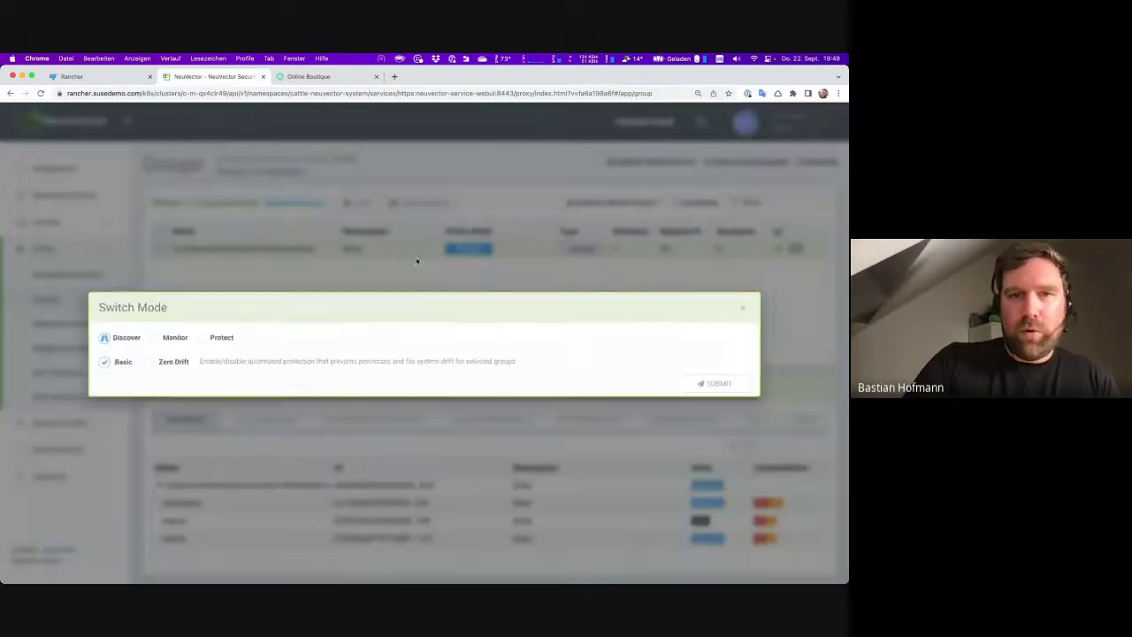
pyautogui.click(211, 340)
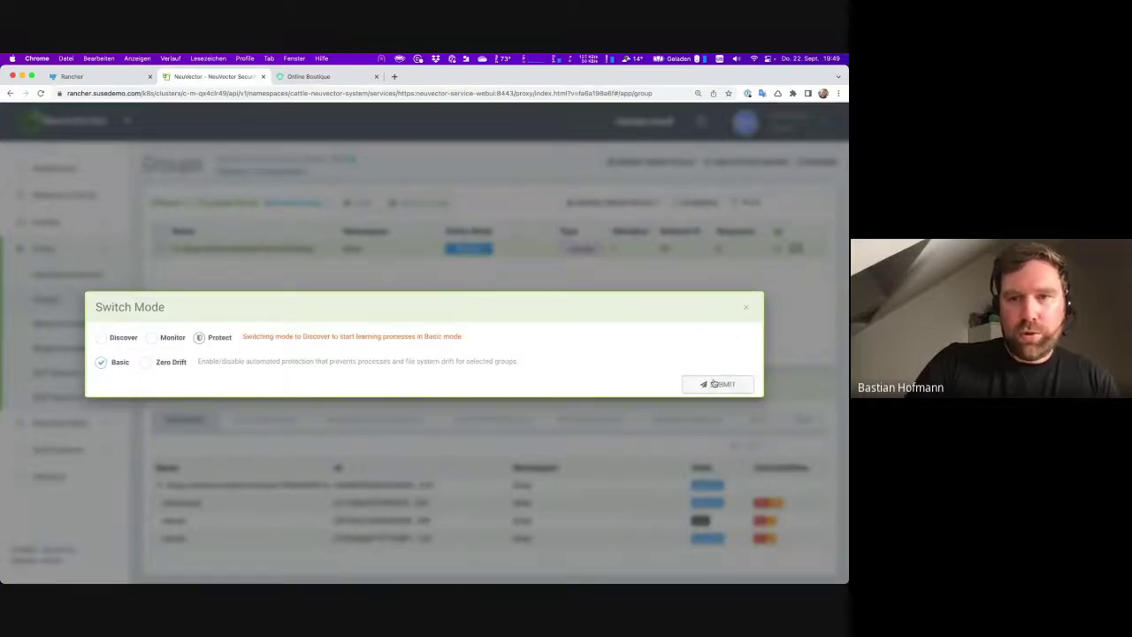
pyautogui.click(718, 384)
pyautogui.click(449, 194)
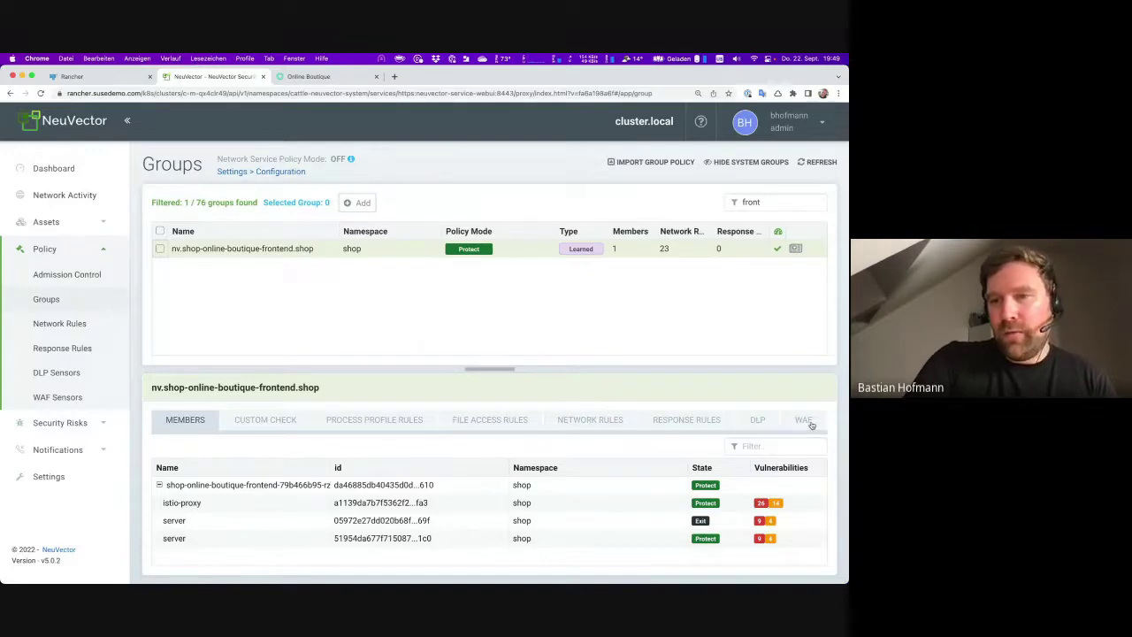
# Add the sensor.log4shell WAF sensor with the Deny action to the frontend group
pyautogui.click(804, 420)
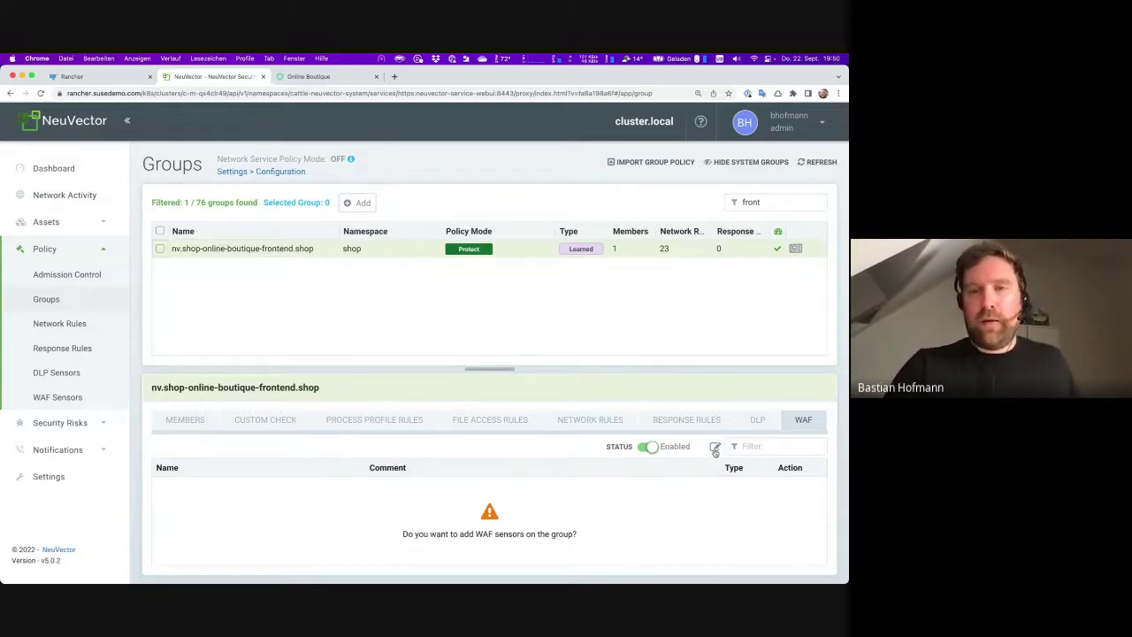
pyautogui.click(715, 448)
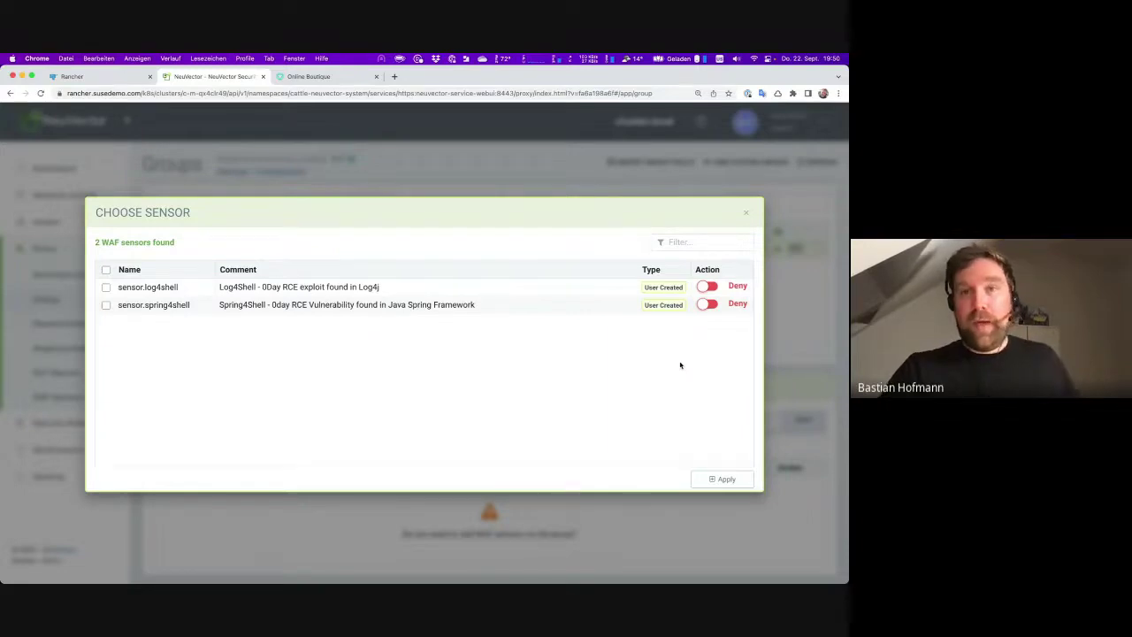
pyautogui.click(105, 287)
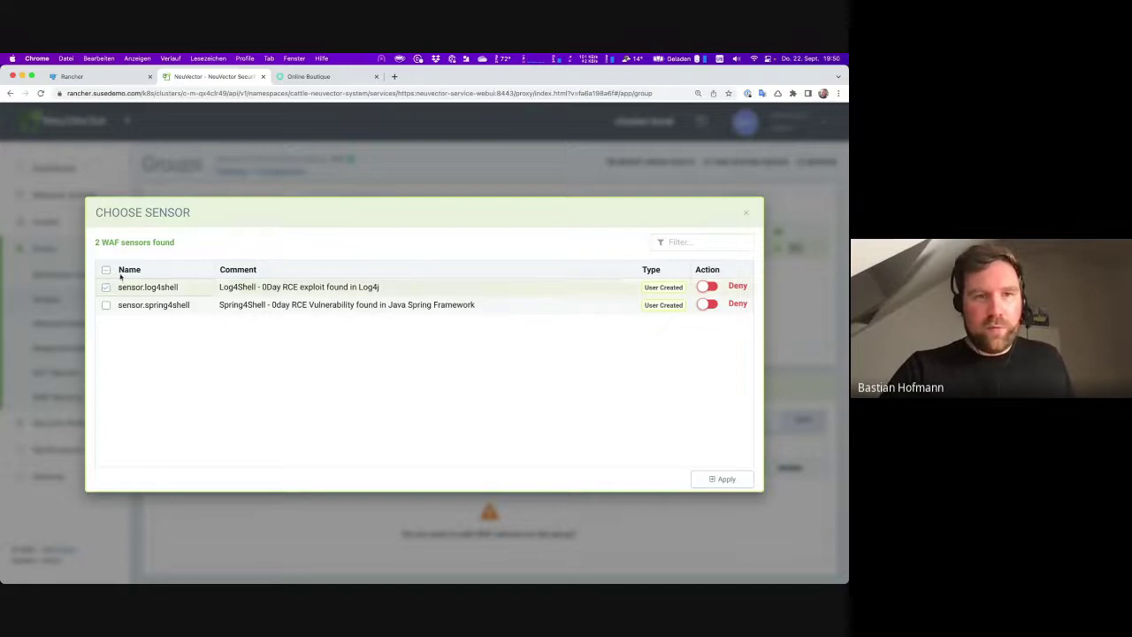
pyautogui.click(729, 479)
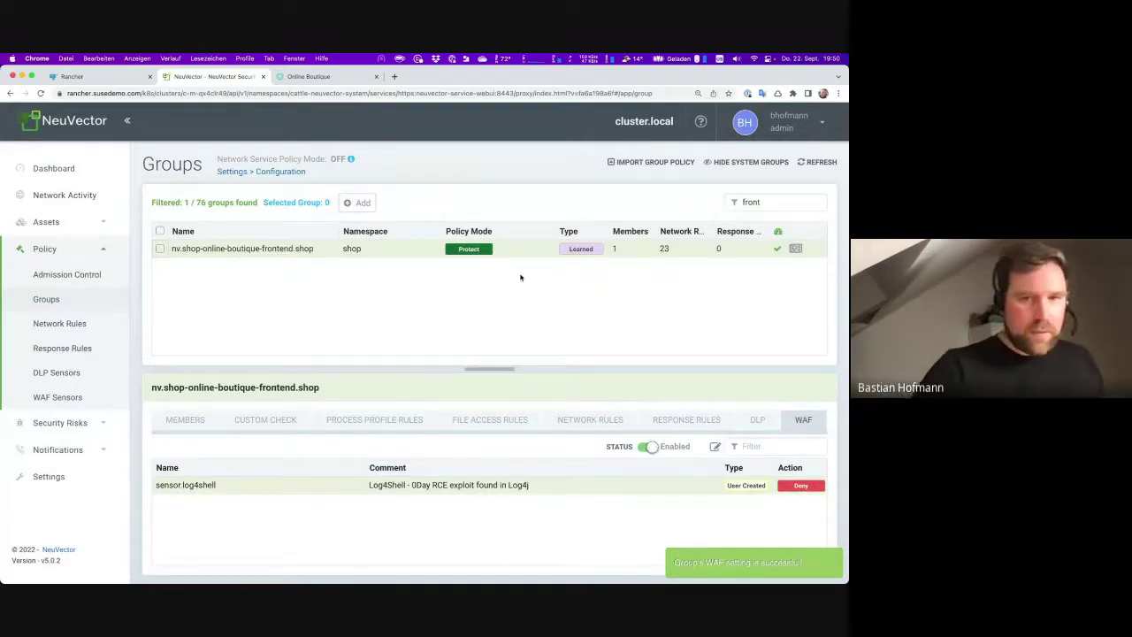
# Send the curl POST request with the jndi:ldap user agent to the shop from iTerm, then open NeuVector's Security Events
pyautogui.press('super+Tab')
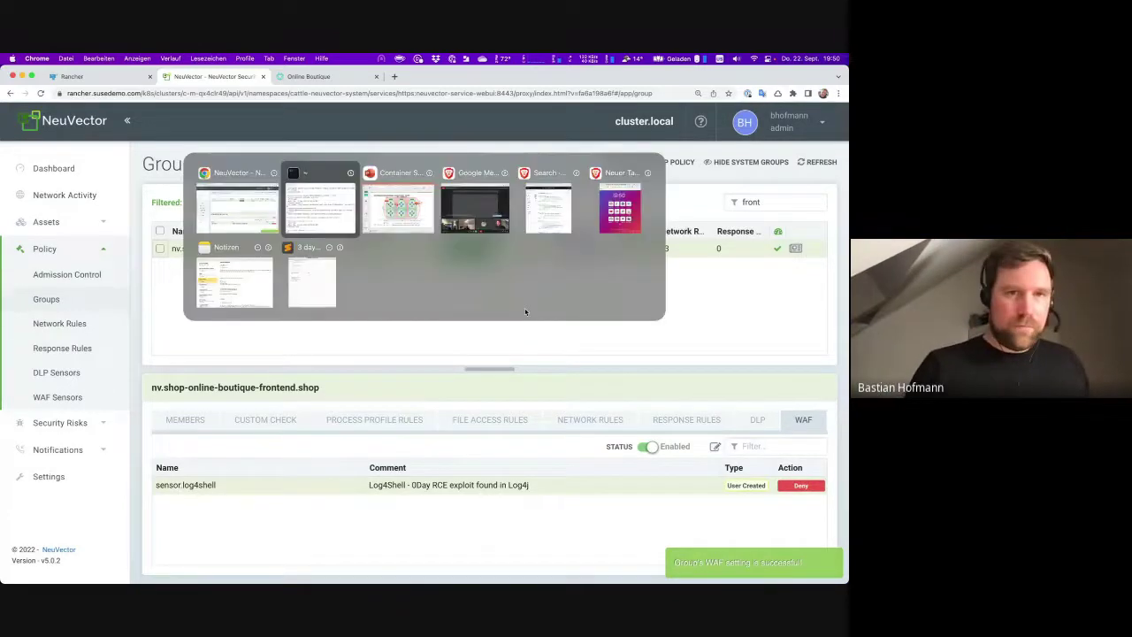
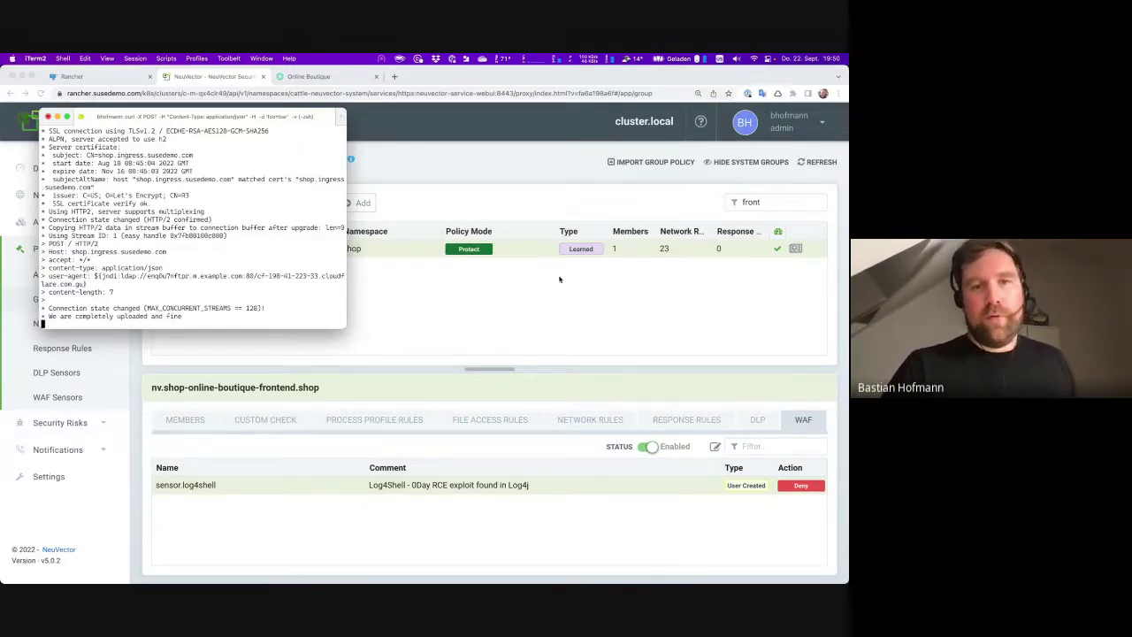
pyautogui.click(457, 333)
pyautogui.click(96, 451)
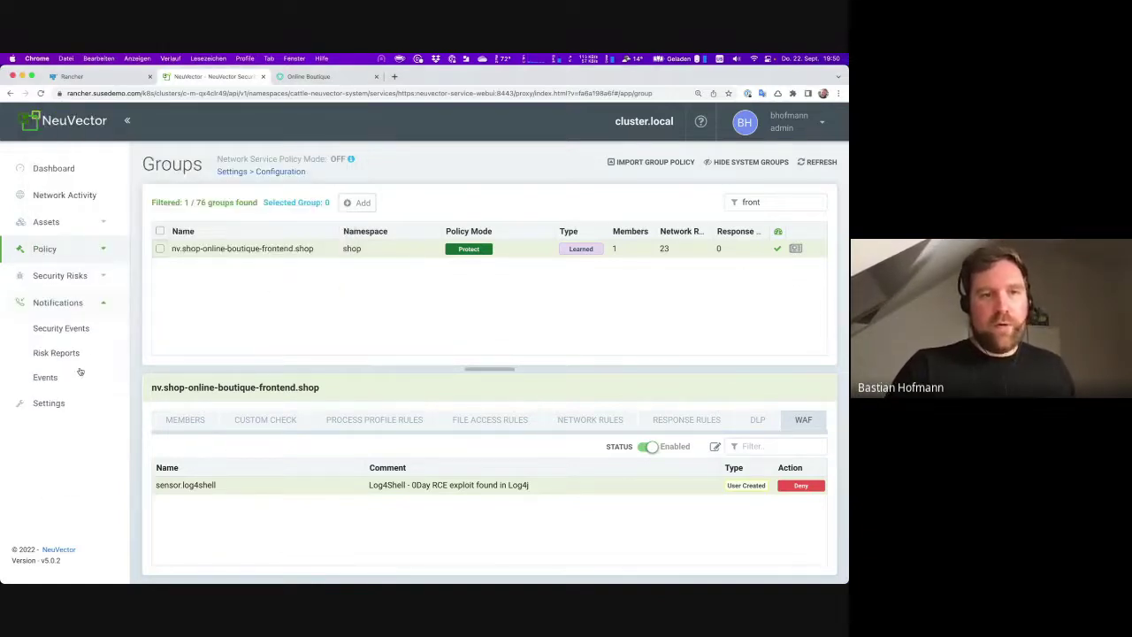
pyautogui.click(81, 332)
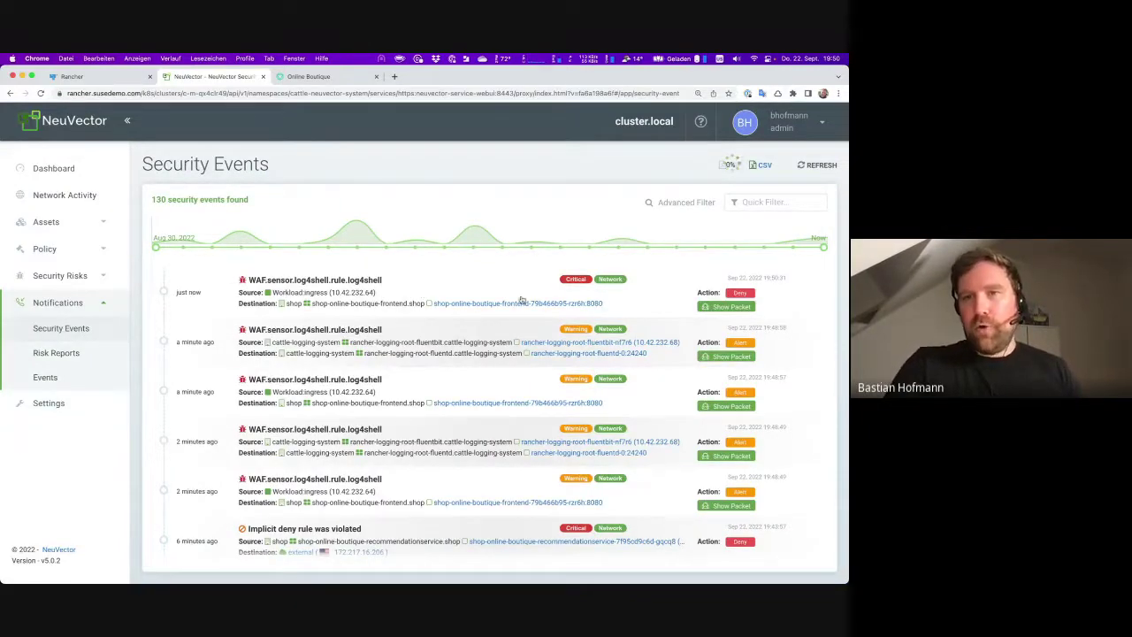
# Show the packet of the newest WAF.sensor.log4shell event, download its pcap file, and open it in Wireshark
pyautogui.click(716, 307)
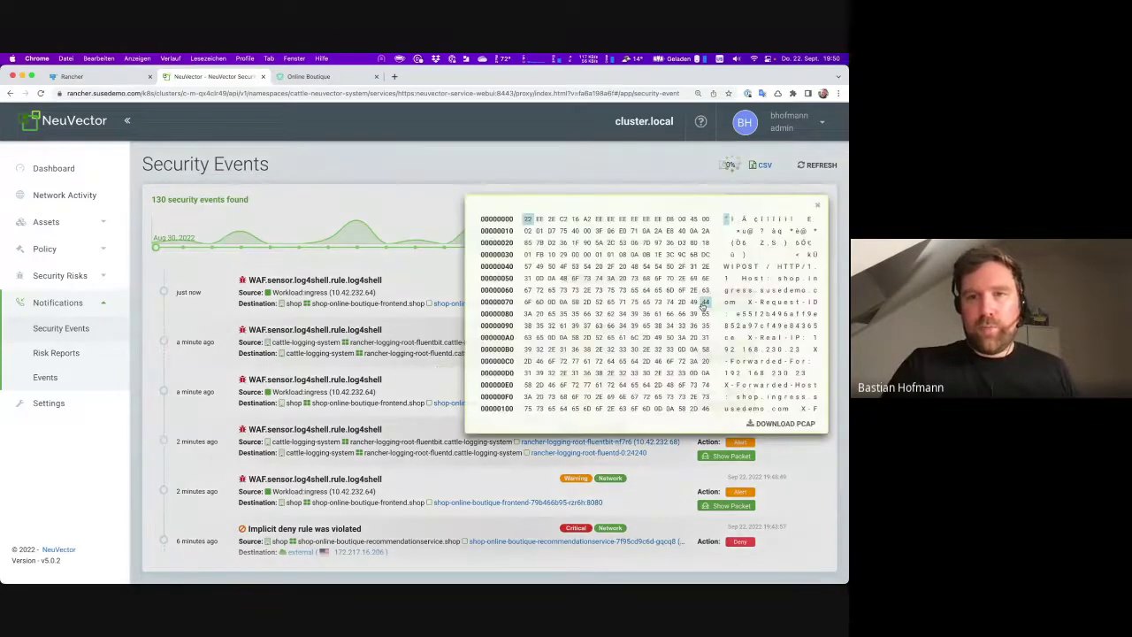
pyautogui.click(784, 423)
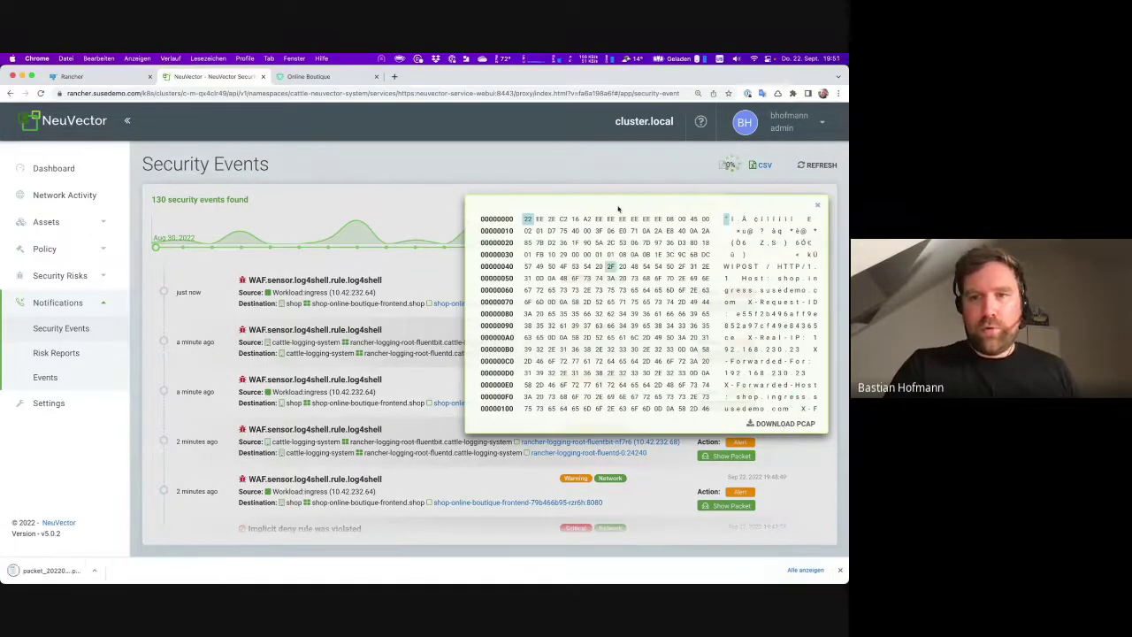
pyautogui.click(76, 572)
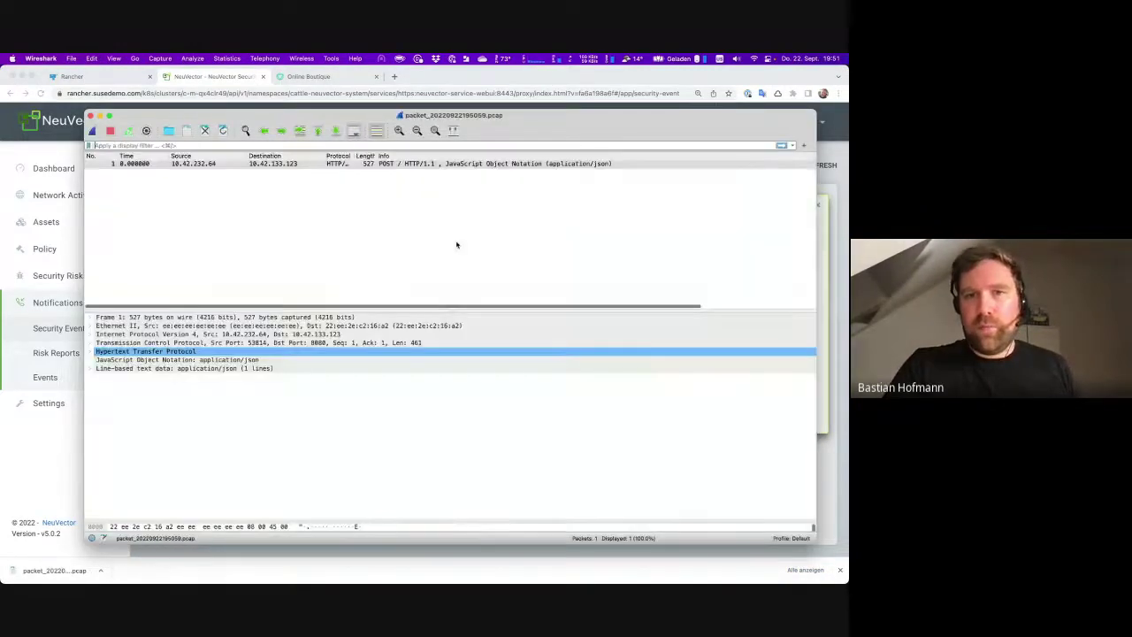
# Examine the POST packet's Hypertext Transfer Protocol headers down to the user-agent, then return to NeuVector and close the packet view
pyautogui.click(262, 165)
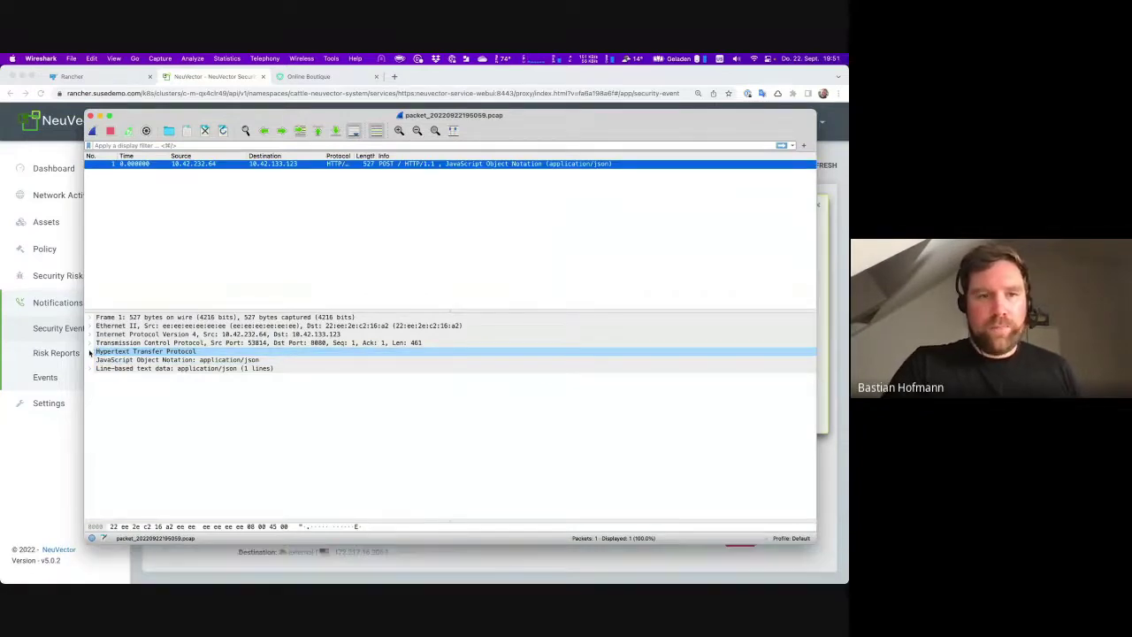
pyautogui.click(91, 352)
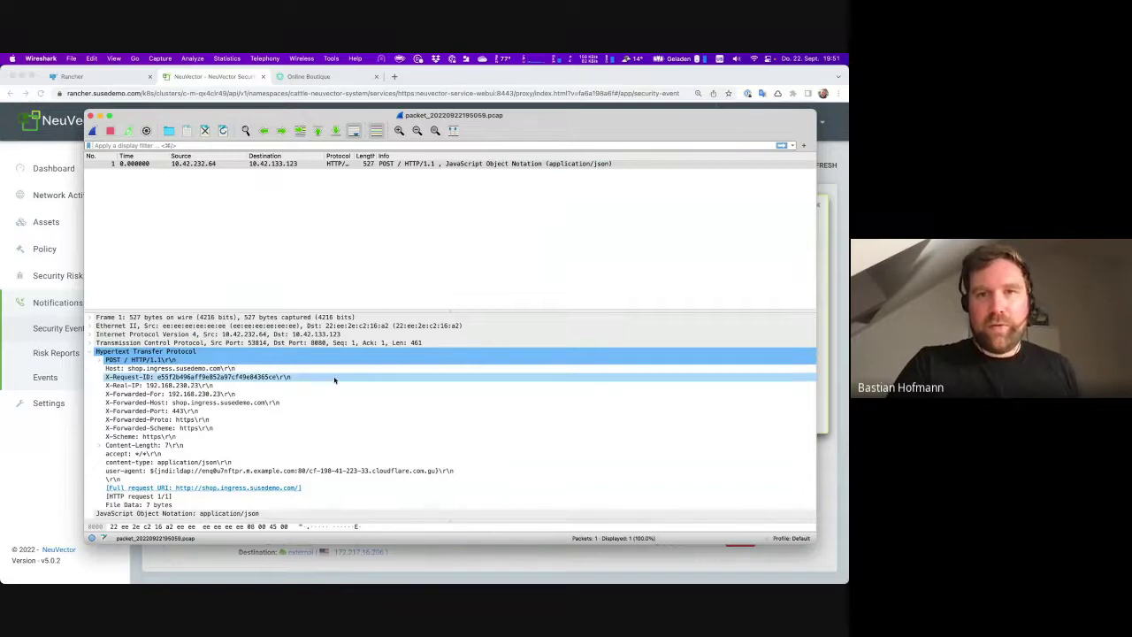
pyautogui.scroll(-1, 181, 456)
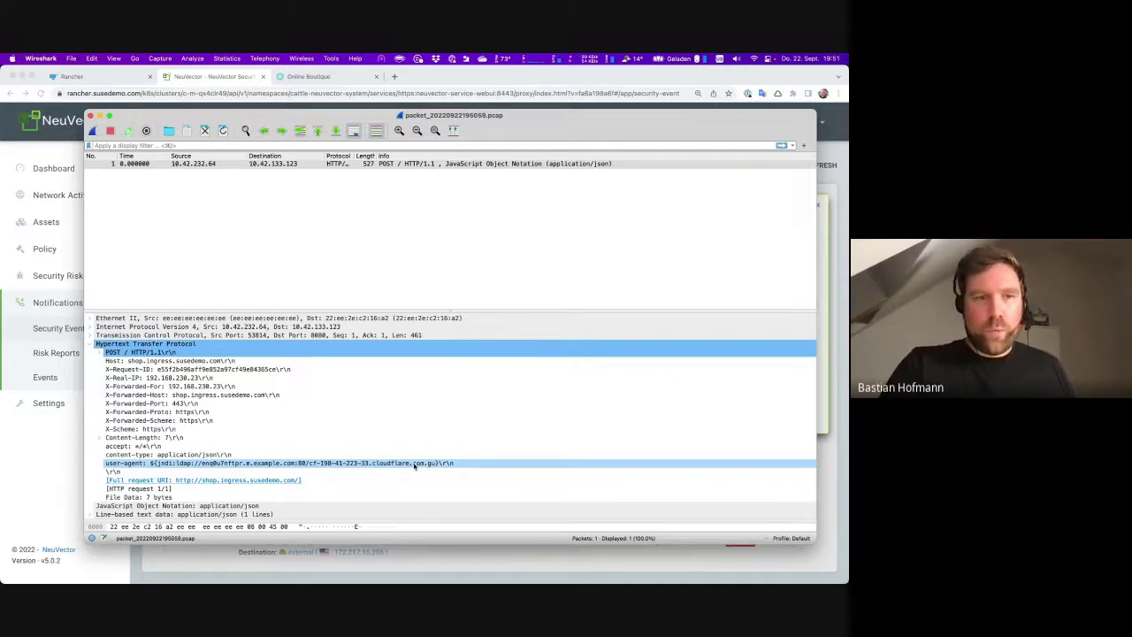
pyautogui.click(456, 86)
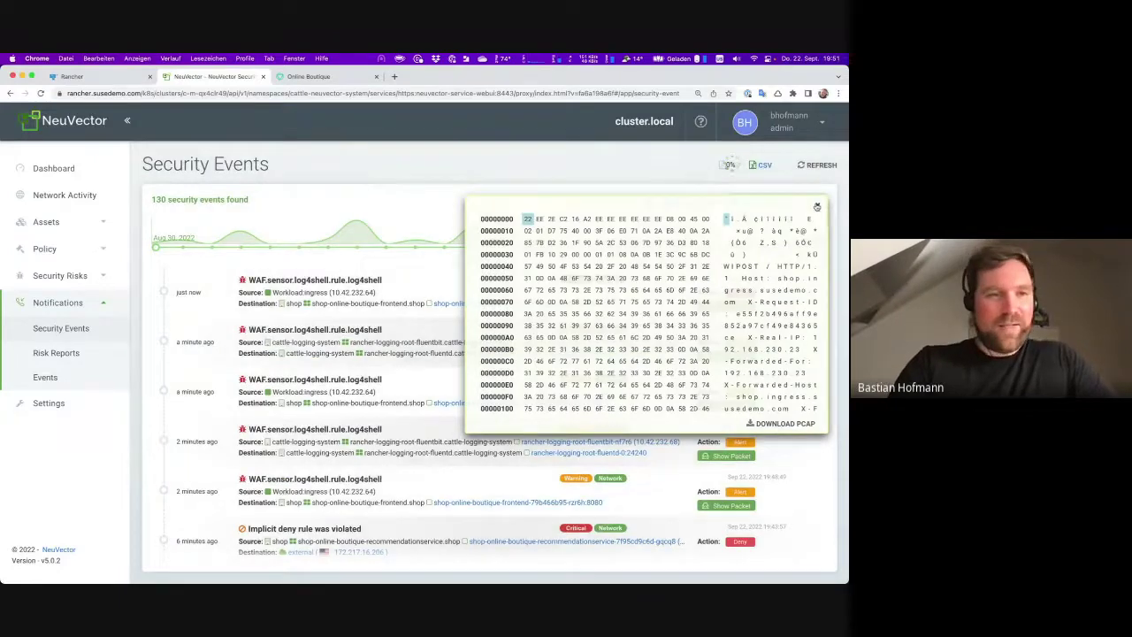
pyautogui.click(817, 207)
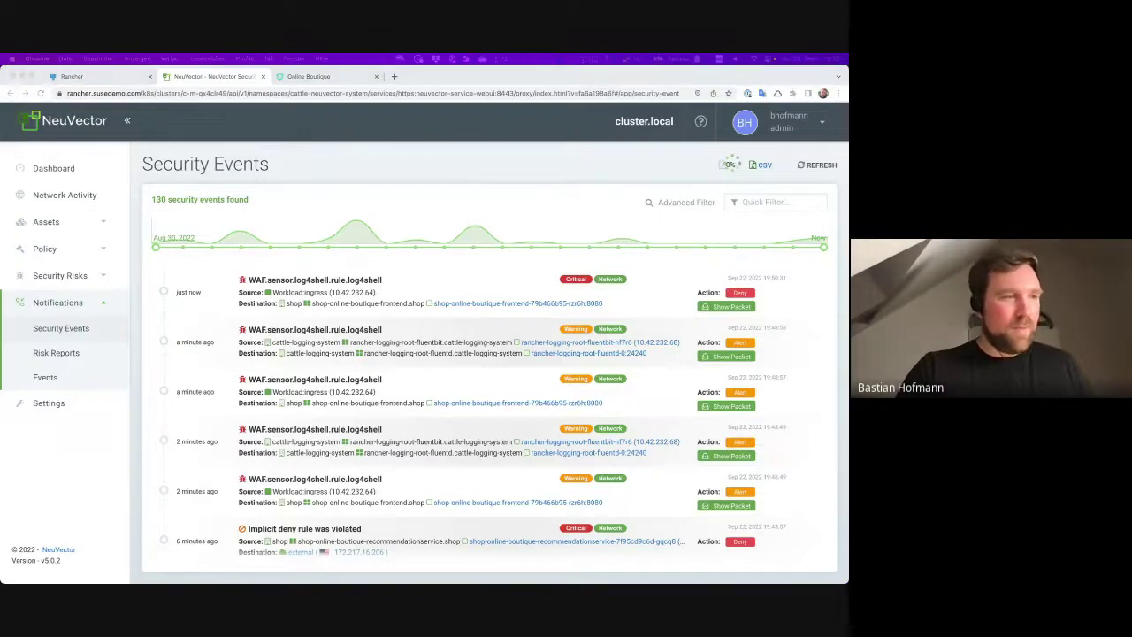
pyautogui.press('super+alt+p')
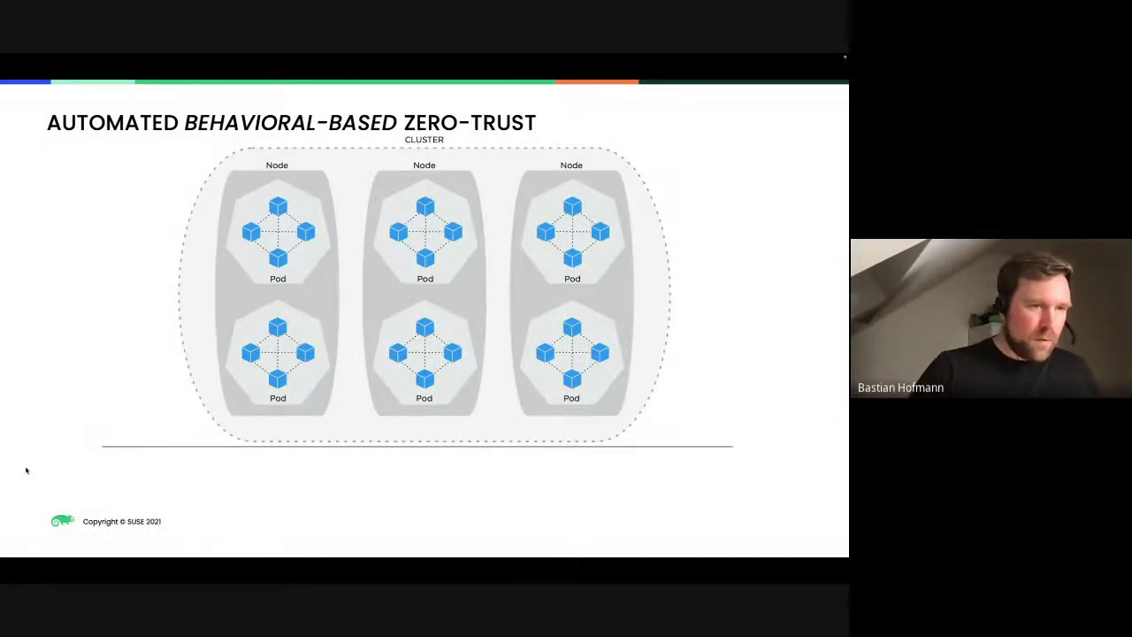
pyautogui.press('Right')
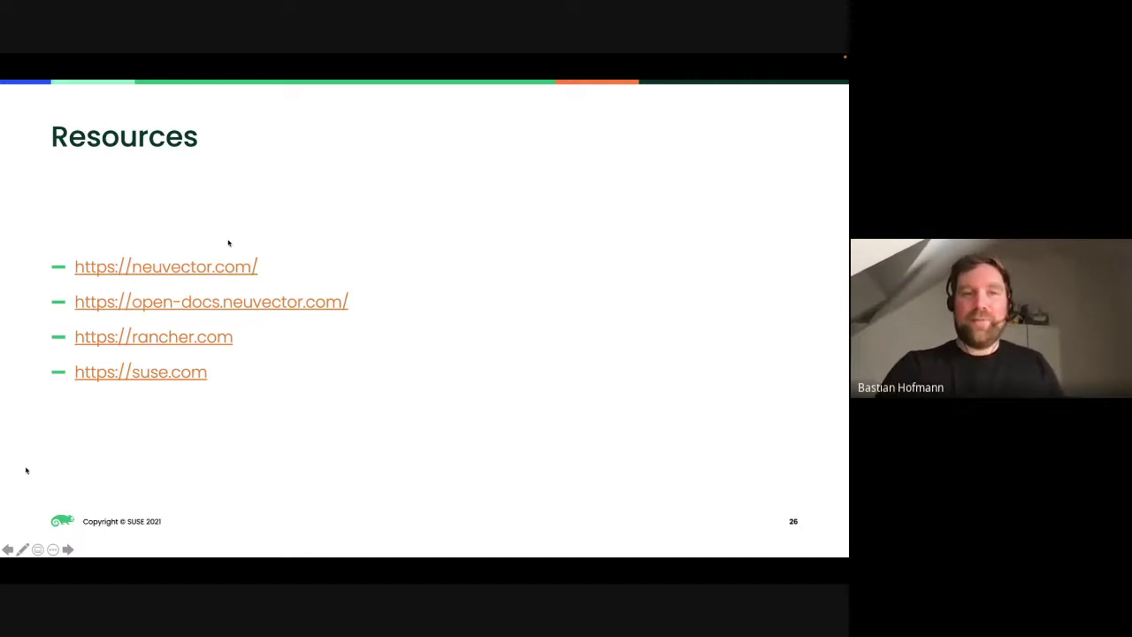
pyautogui.click(216, 308)
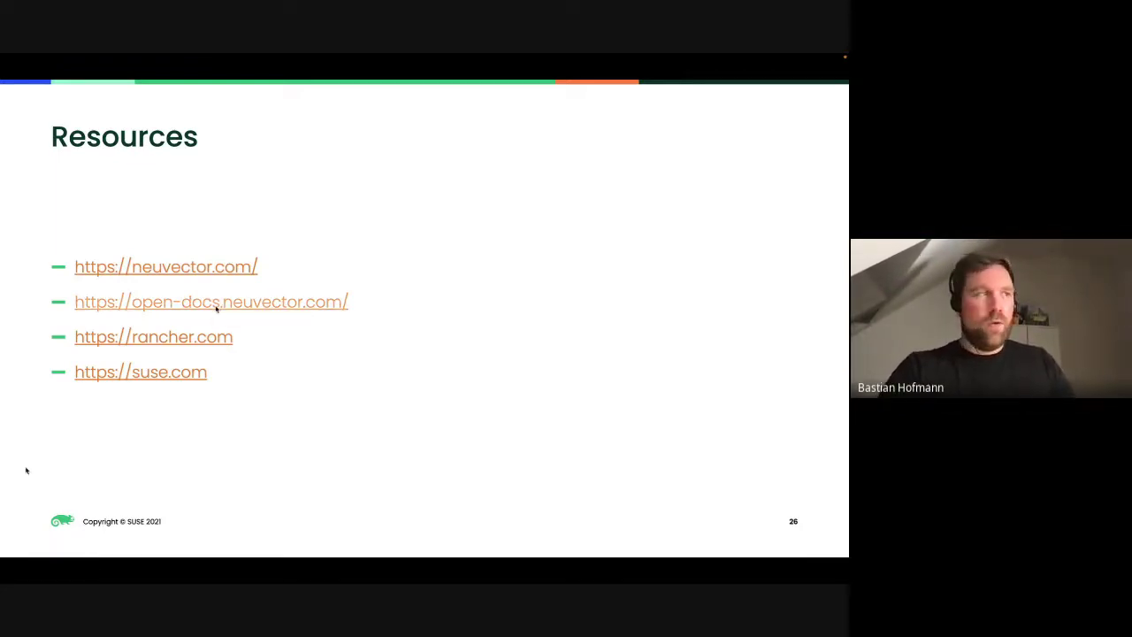